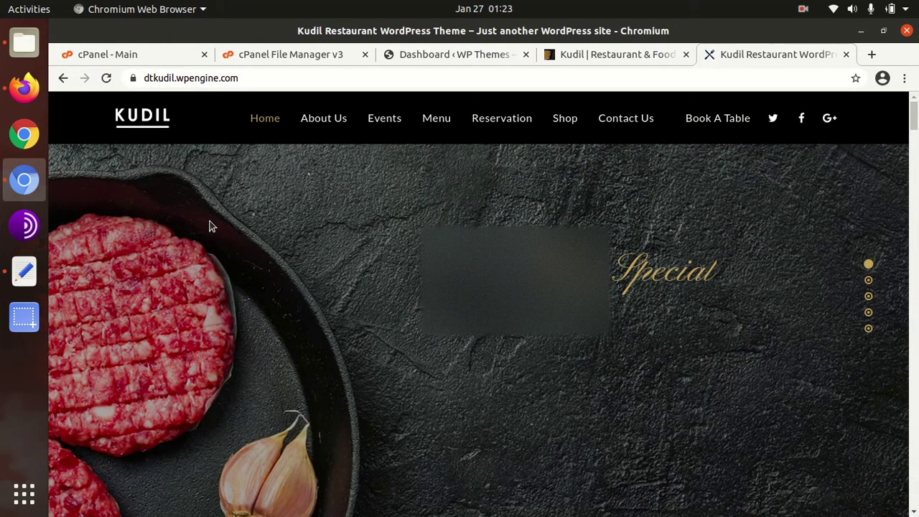
Look through the Kudil demo home page from the banner to the recipes section and return to its start.
scroll(369, 269, "down", 3)
scroll(344, 267, "down", 2)
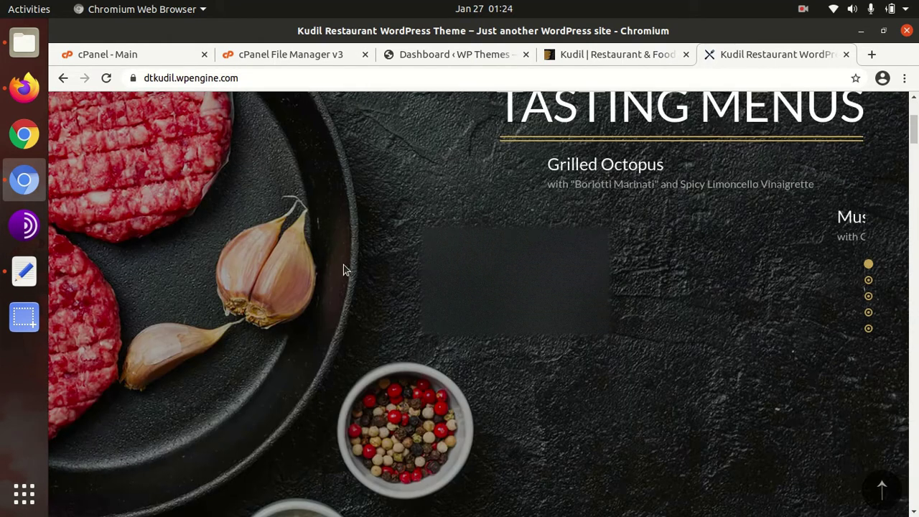
scroll(343, 269, "down", 2)
scroll(343, 264, "down", 5)
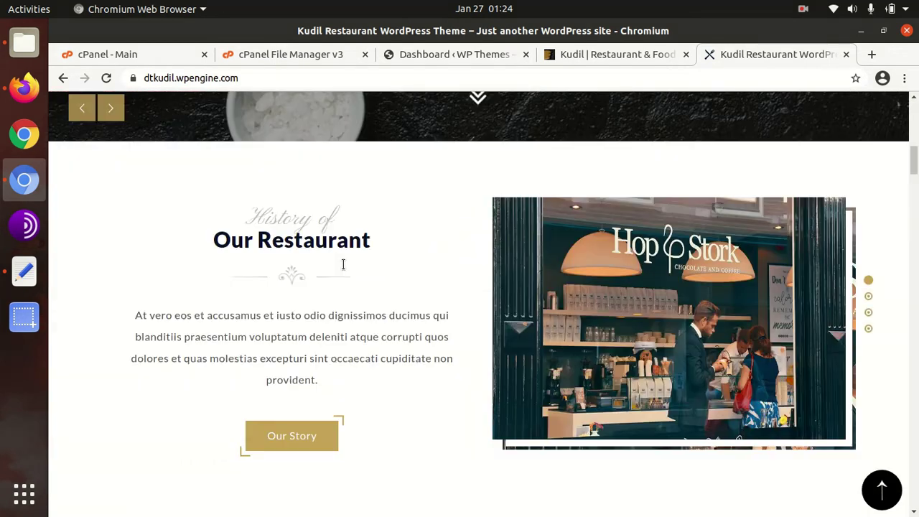
scroll(343, 270, "down", 5)
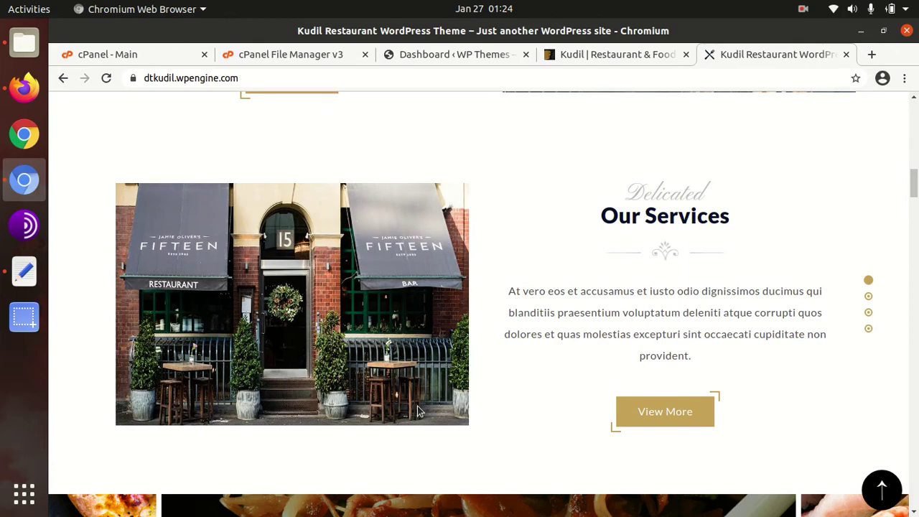
scroll(419, 411, "down", 4)
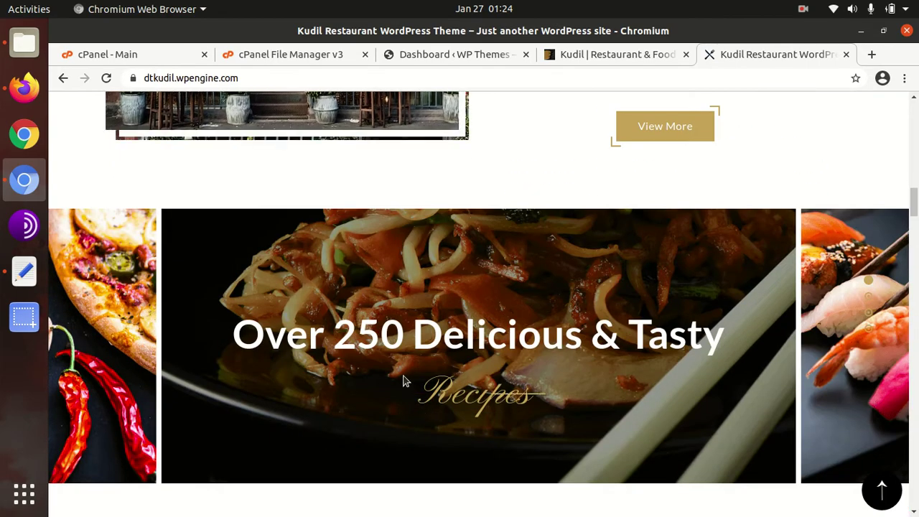
scroll(405, 382, "up", 4)
scroll(403, 381, "up", 12)
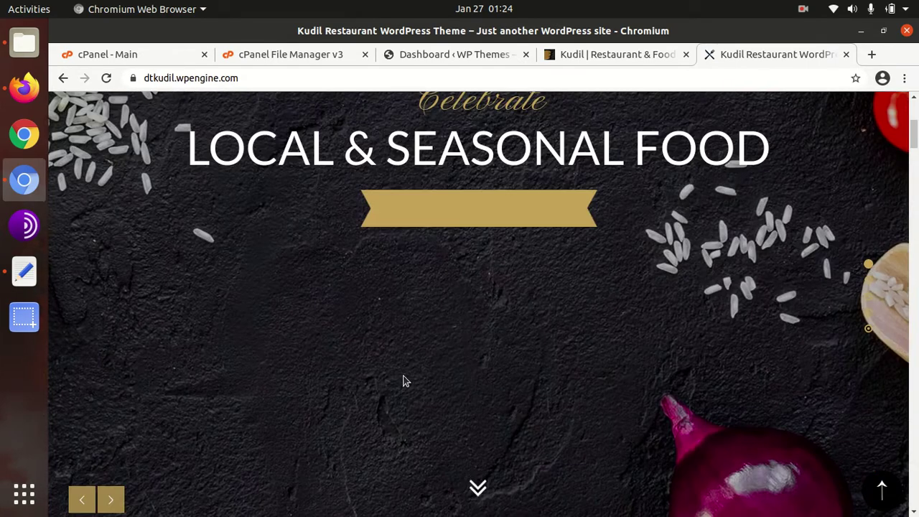
scroll(402, 381, "up", 2)
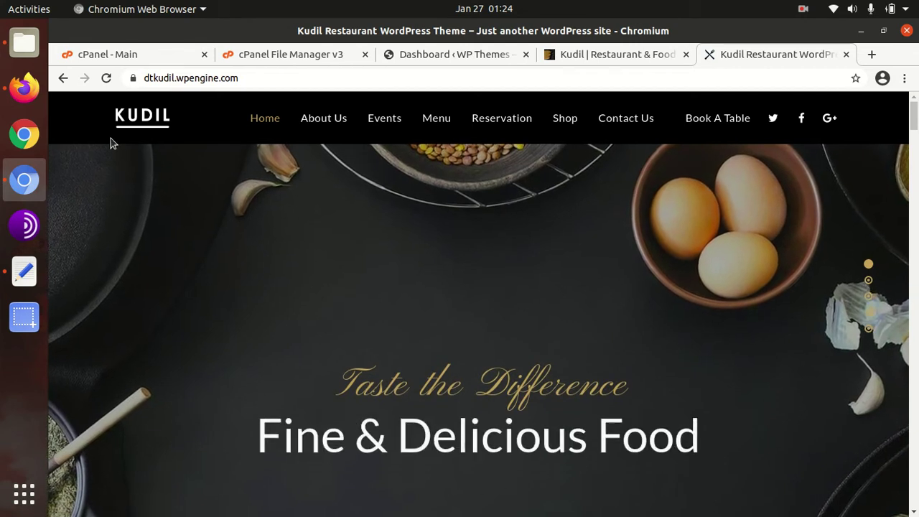
On the Kudil ThemeForest page, examine the purchase options, the author, and the created and last update dates.
left_click(575, 55)
scroll(659, 289, "down", 4)
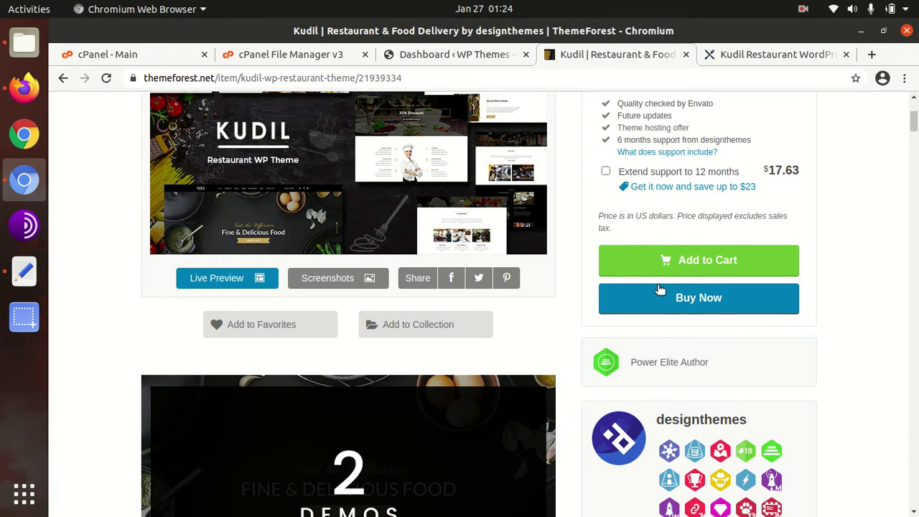
scroll(659, 290, "down", 2)
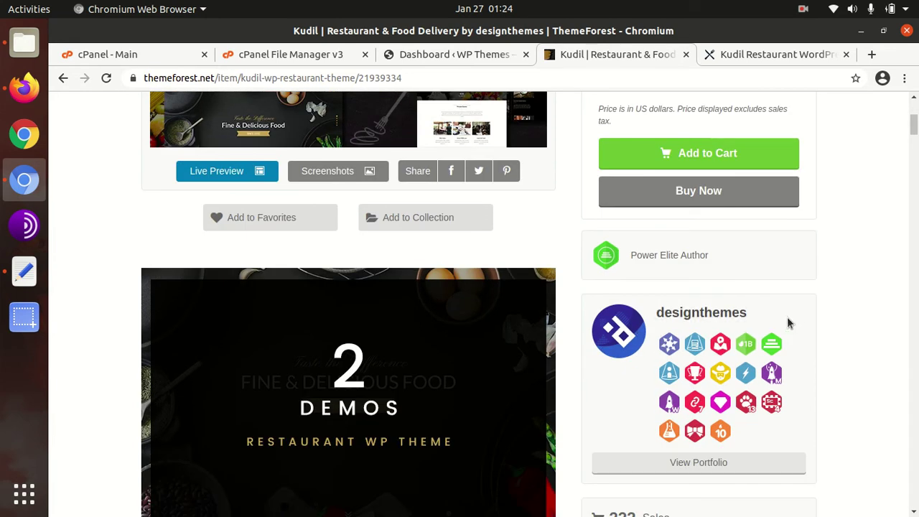
left_click_drag(783, 320, 644, 310)
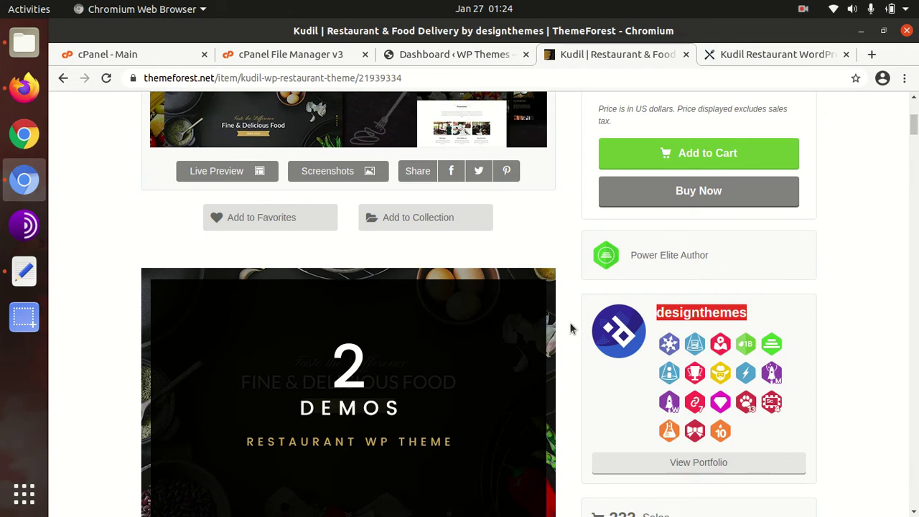
scroll(578, 333, "down", 4)
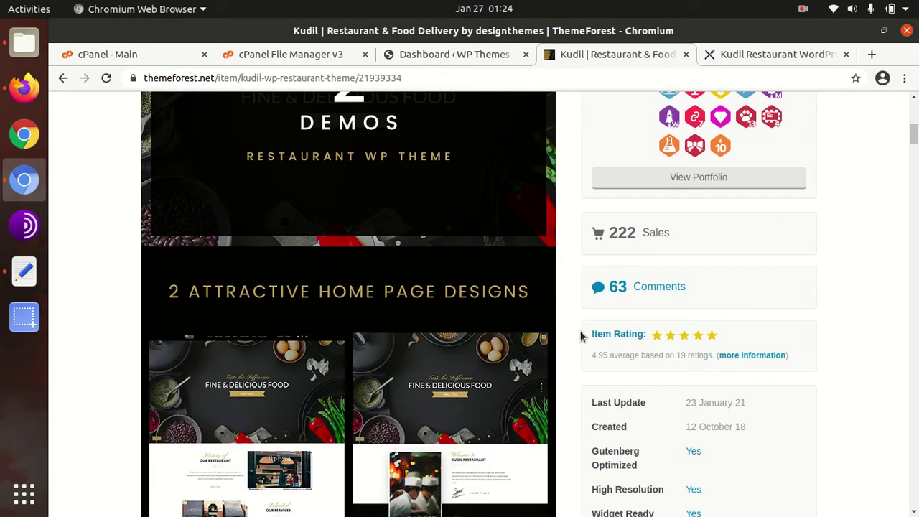
scroll(580, 335, "down", 2)
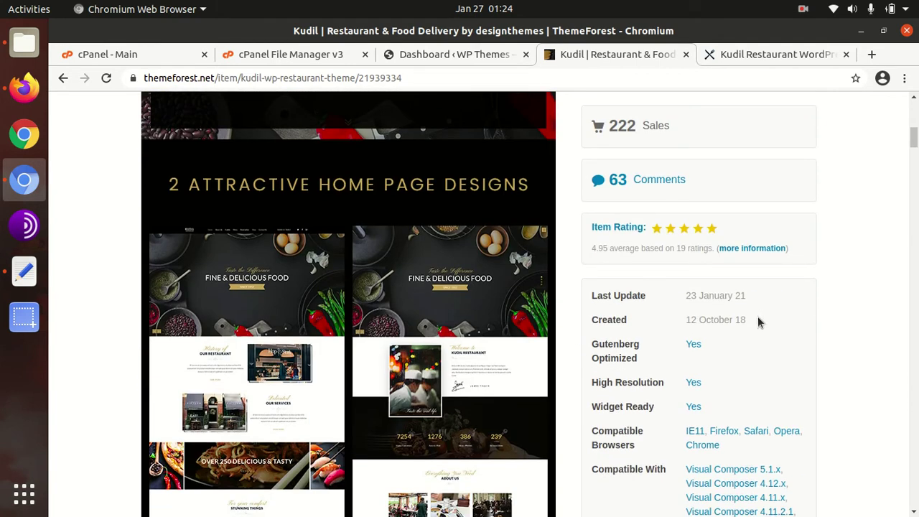
left_click_drag(722, 319, 687, 317)
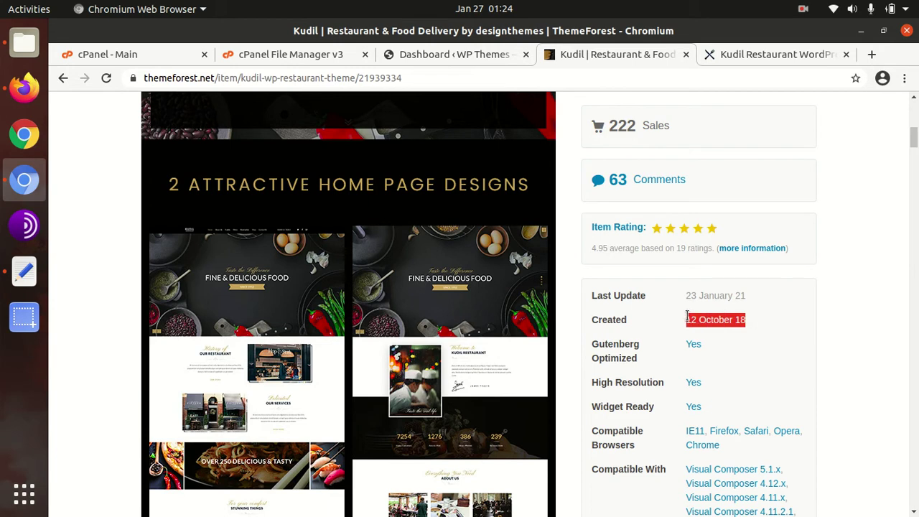
left_click_drag(748, 296, 687, 295)
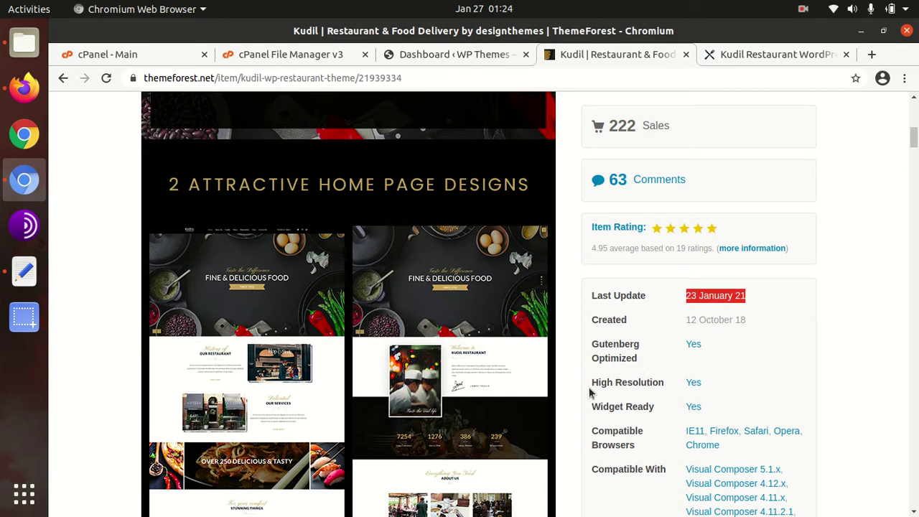
Examine the Kudil feature previews on ThemeForest, including the drag-and-drop page builder and inner page designs.
scroll(589, 391, "down", 10)
scroll(588, 392, "down", 10)
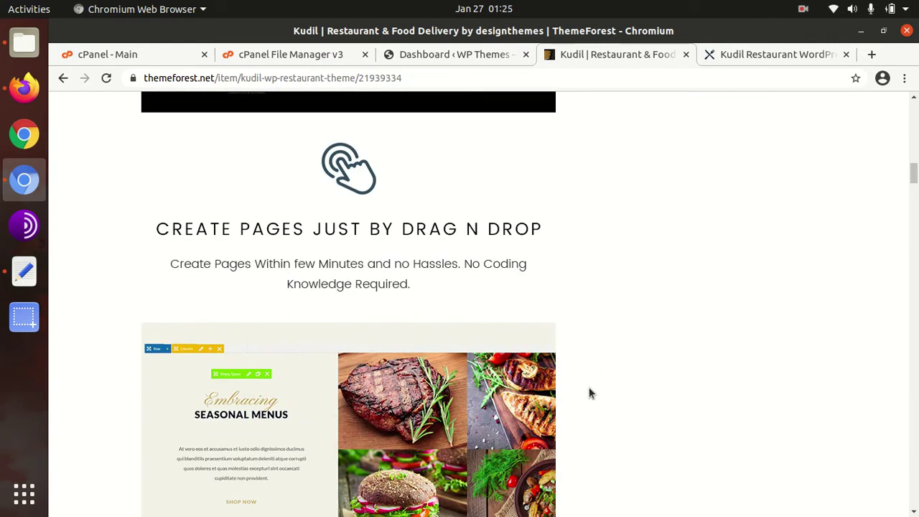
scroll(159, 348, "down", 10)
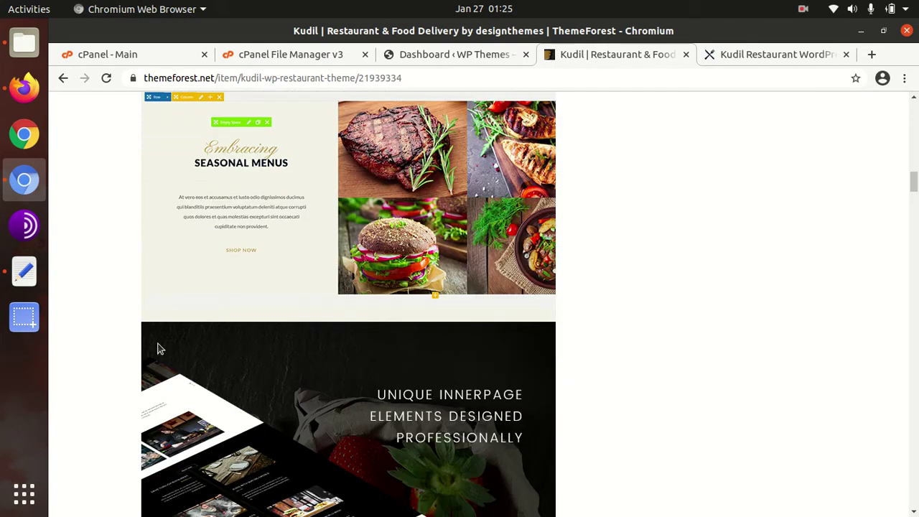
scroll(160, 349, "down", 4)
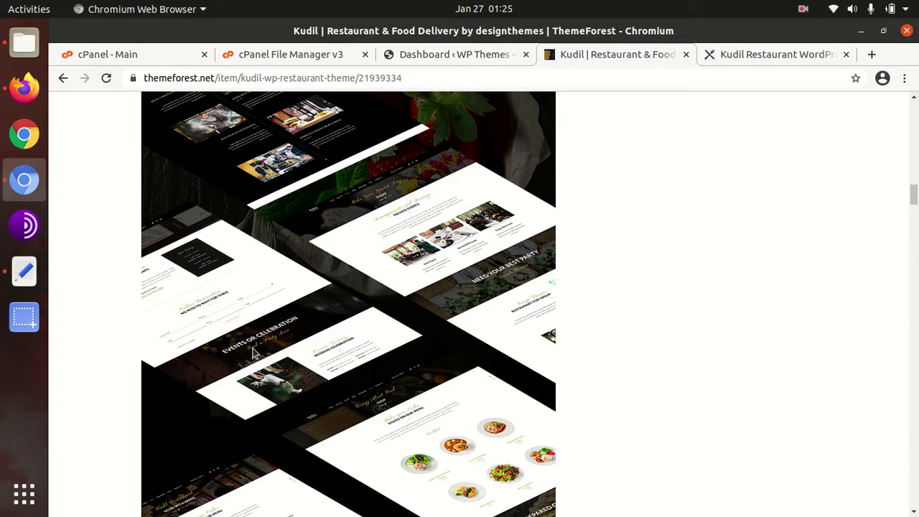
scroll(252, 352, "up", 15)
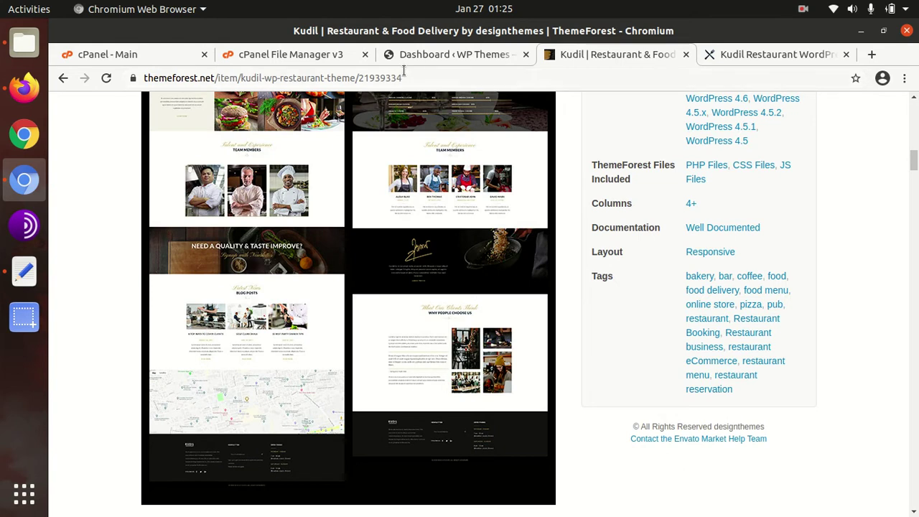
Switch to the WP Themes WordPress dashboard and view the site's public front page.
left_click(403, 55)
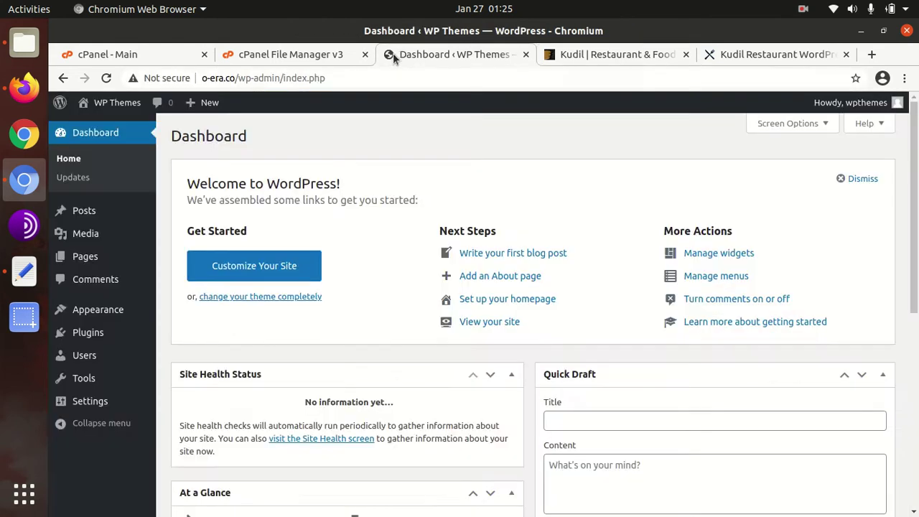
mouse_move(100, 104)
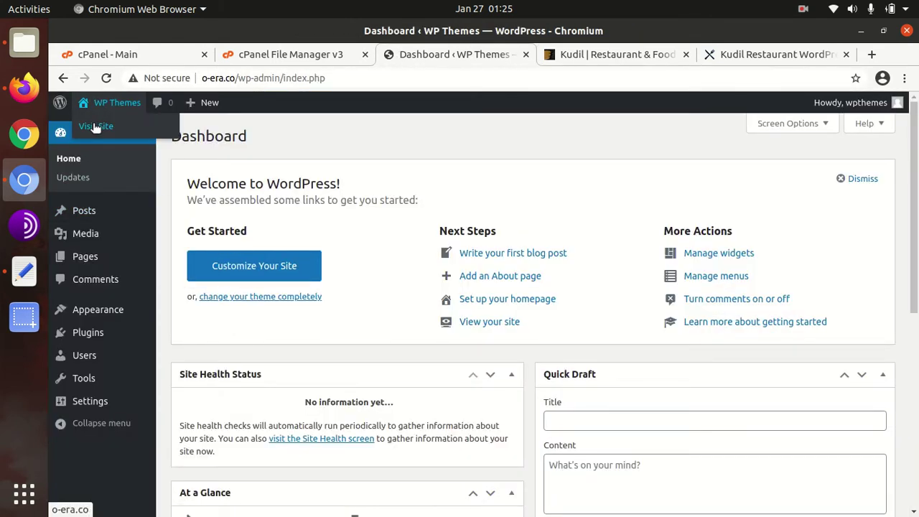
left_click(95, 127)
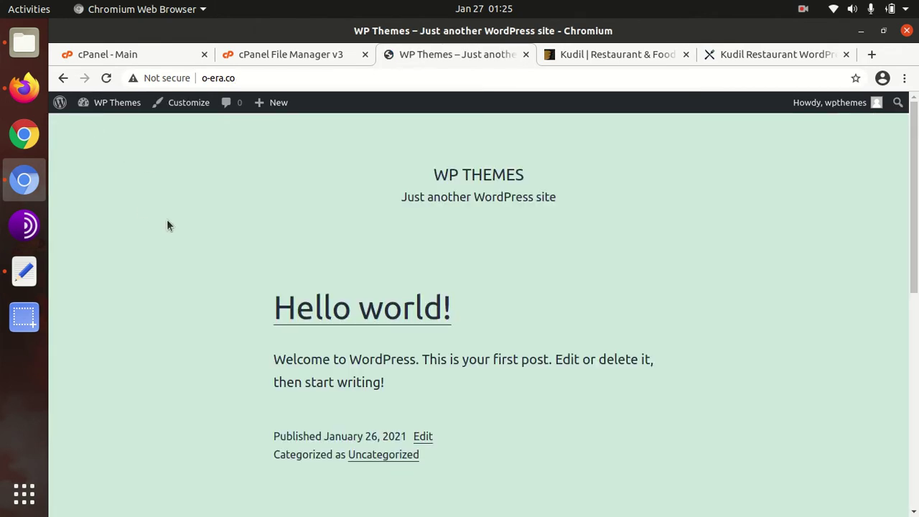
Switch to Files and review the kudil folder's Licensing folder and its theme, child theme, plugins and slider archives.
left_click(29, 57)
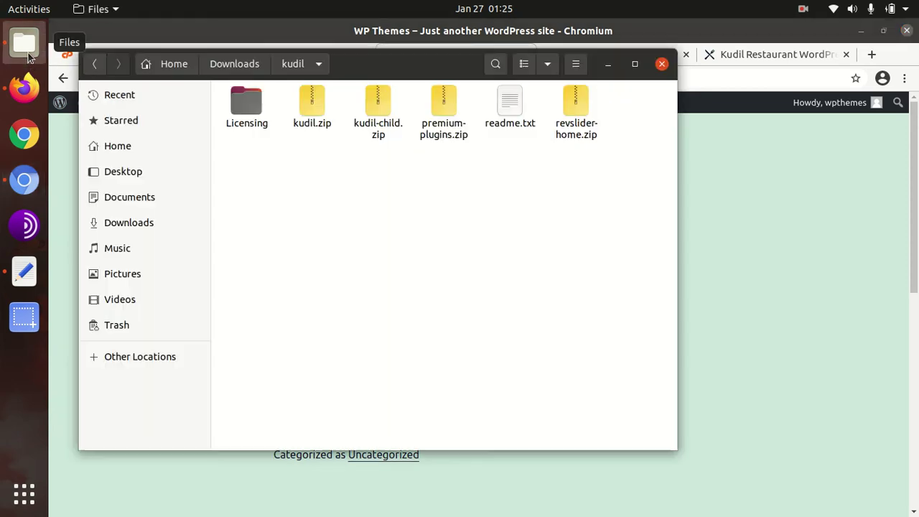
left_click(250, 107)
left_click(312, 115)
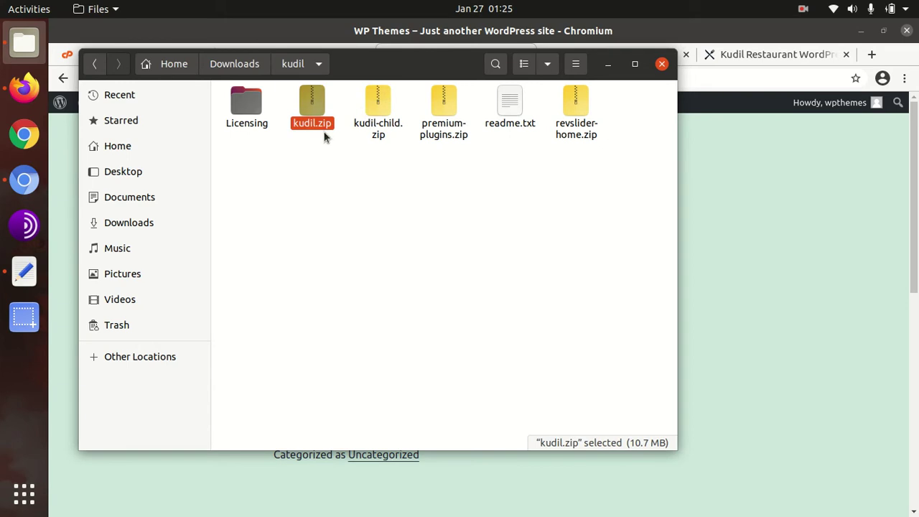
left_click(321, 166)
left_click(309, 115)
left_click(378, 108)
left_click(442, 121)
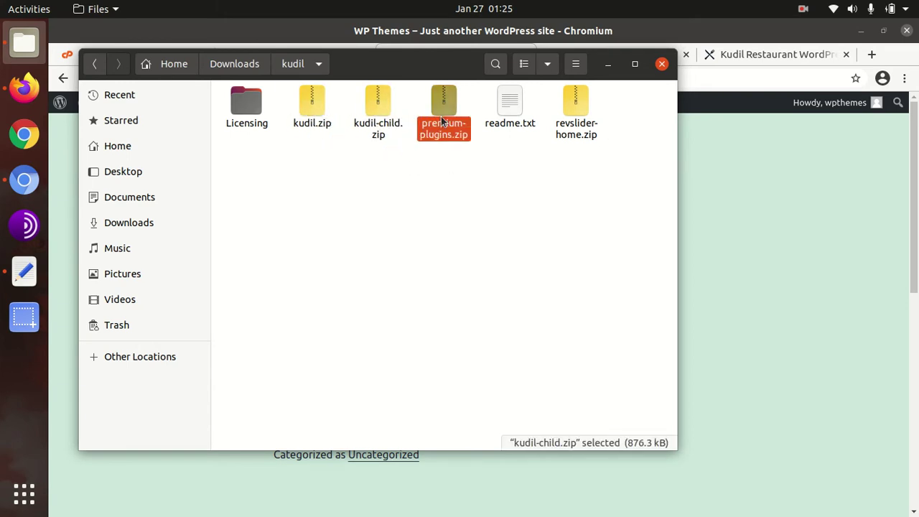
left_click(582, 133)
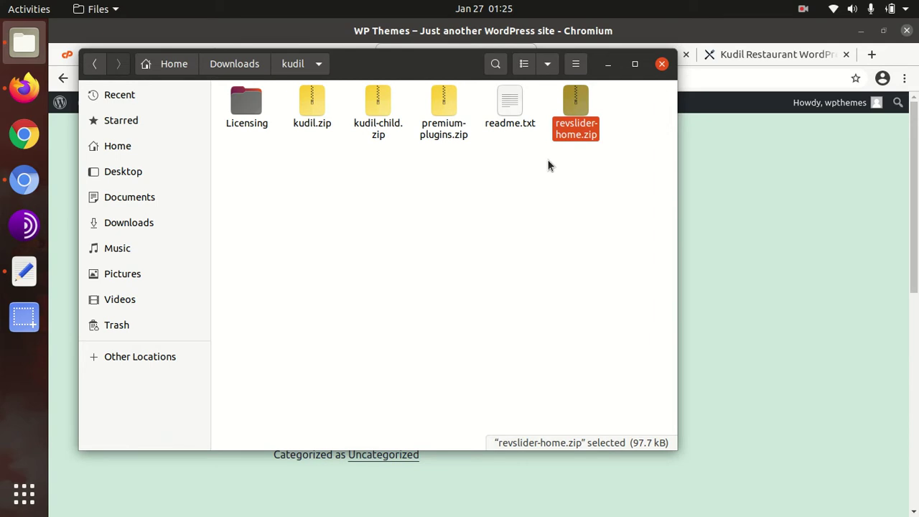
Extract premium-plugins.zip inside the kudil folder and open the extracted premium-plugins folder.
right_click(437, 125)
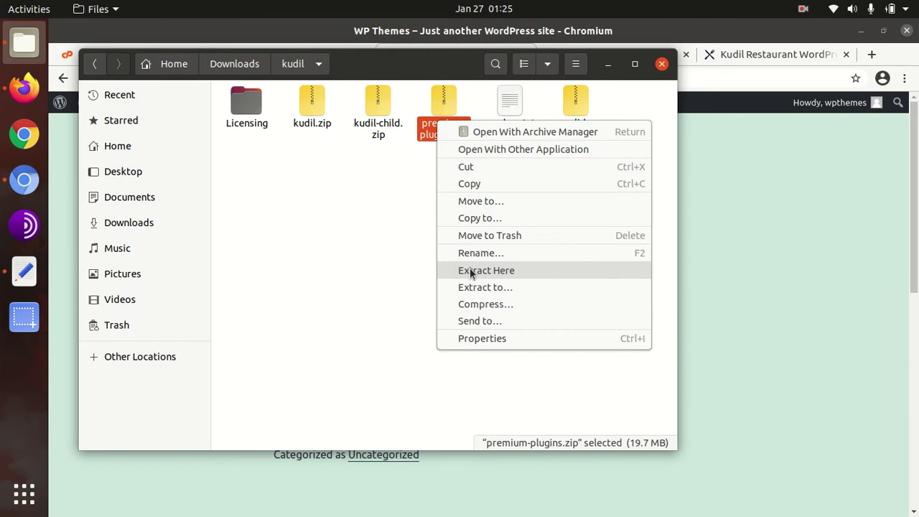
left_click(470, 271)
double_click(308, 119)
Review the plugin archives in the premium-plugins folder, then go back to the kudil folder and minimise Files.
left_click(252, 144)
left_click(327, 137)
left_click(263, 138)
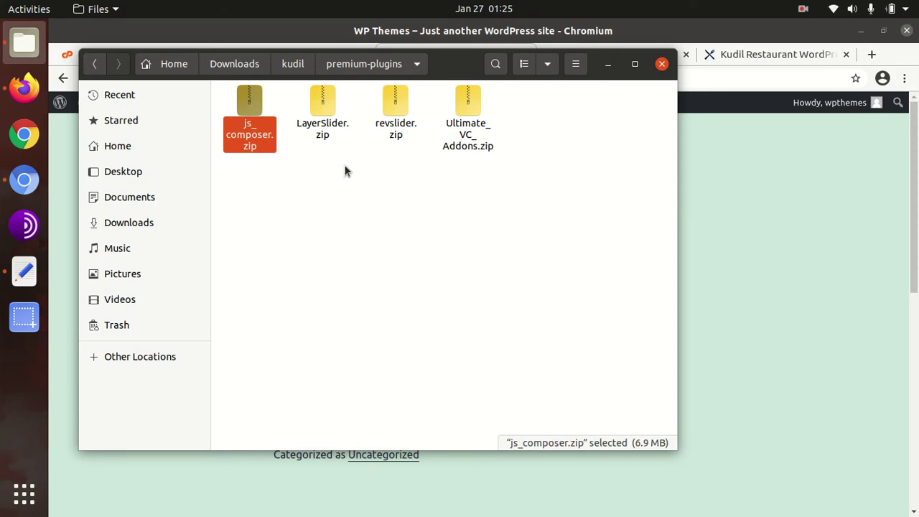
left_click(384, 129)
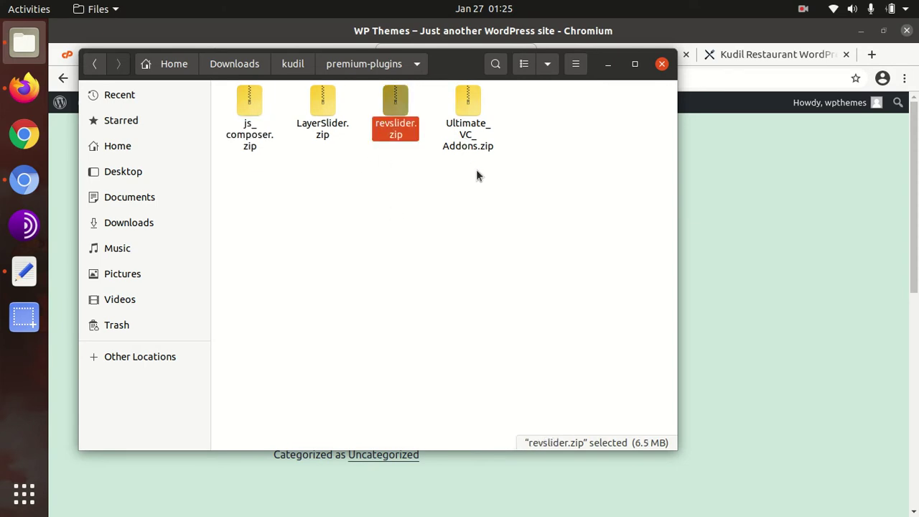
left_click(293, 71)
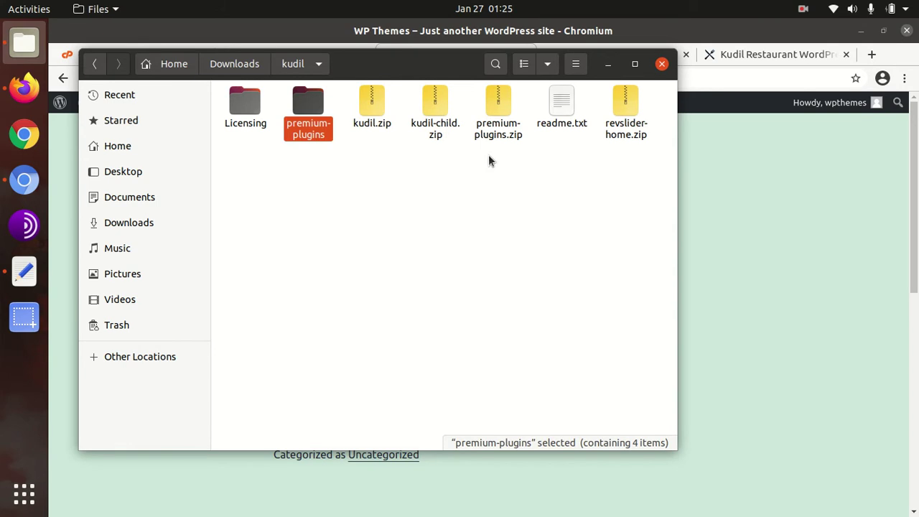
left_click(608, 66)
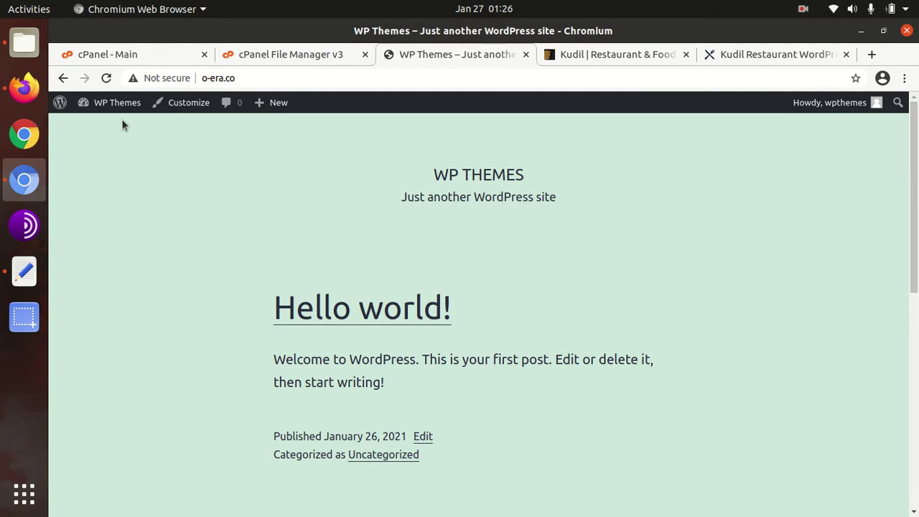
Go to the WordPress theme management page and open the upload form for adding a new theme.
mouse_move(121, 113)
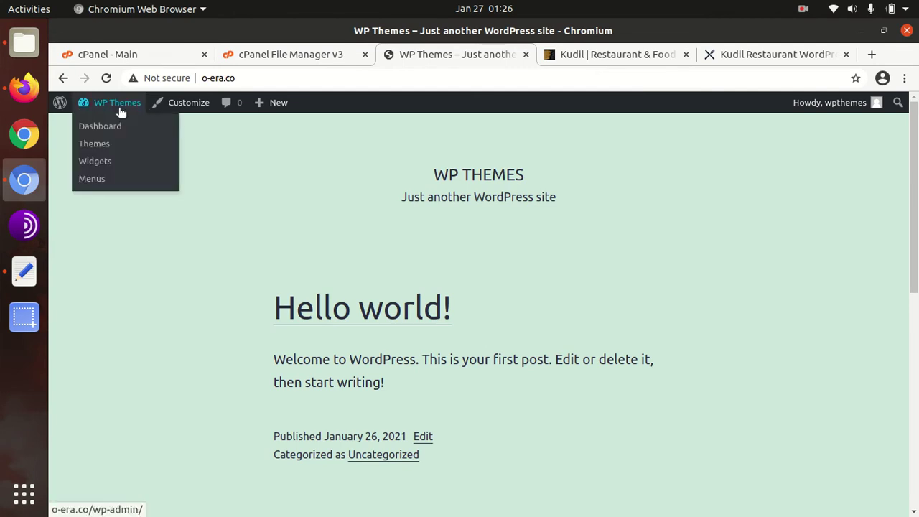
left_click(96, 144)
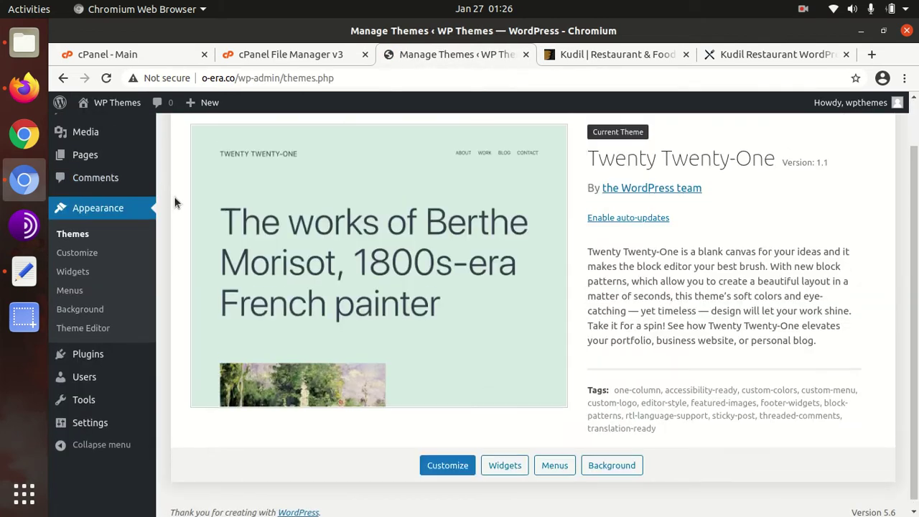
scroll(174, 196, "up", 1)
left_click(295, 136)
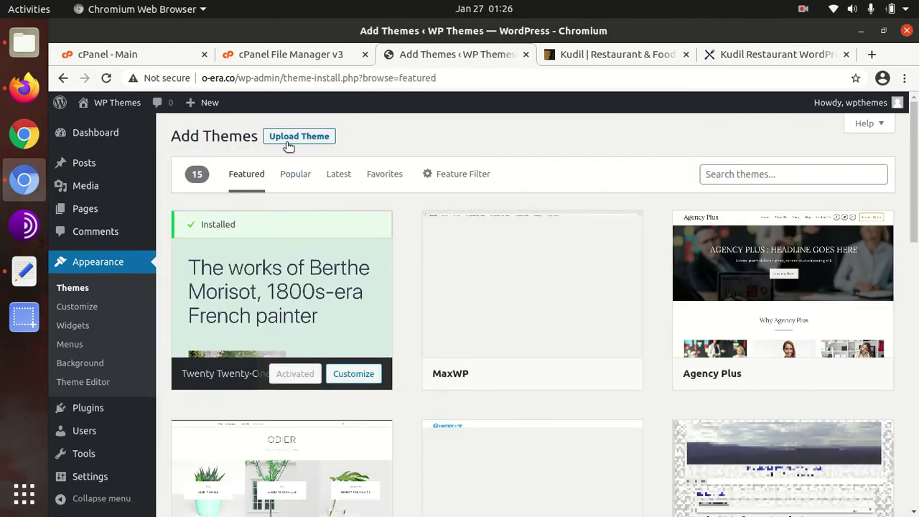
left_click(288, 136)
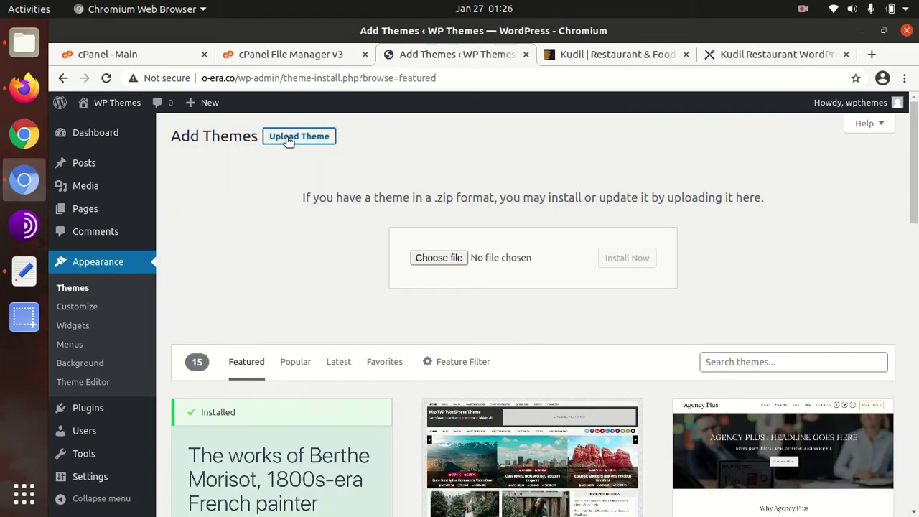
left_click(438, 258)
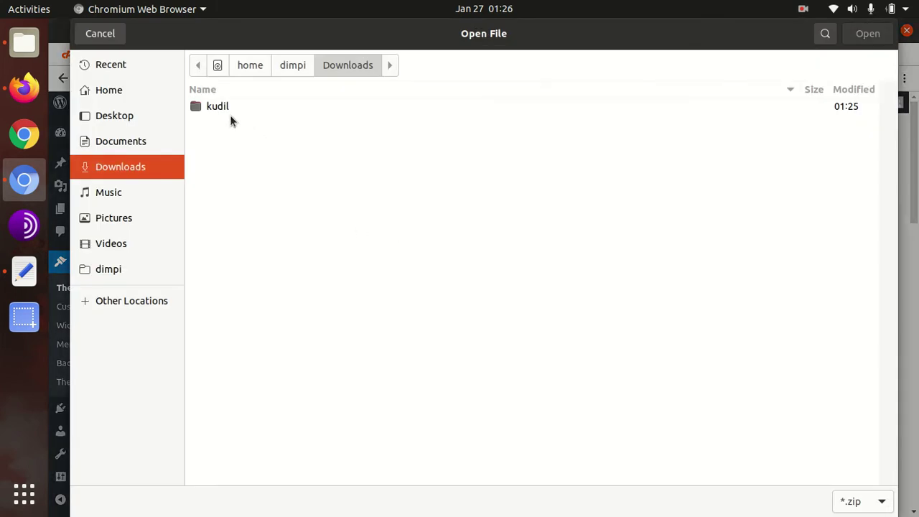
double_click(229, 111)
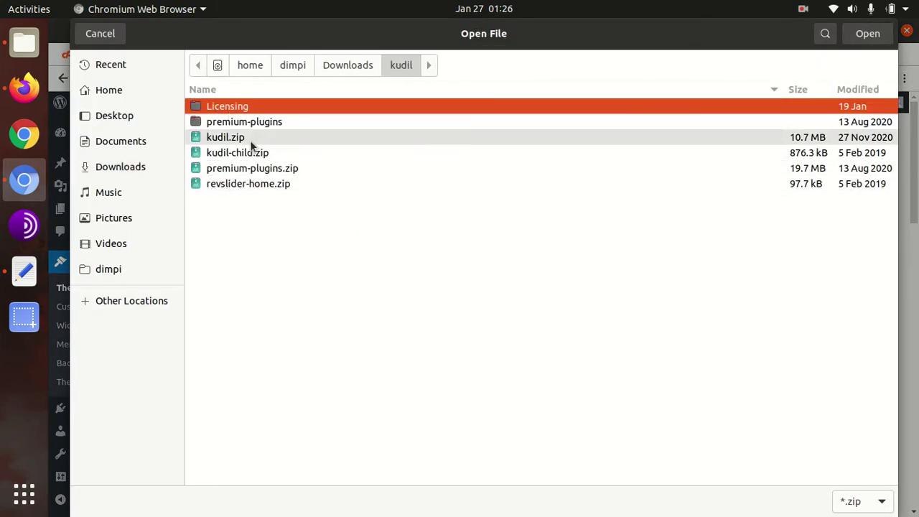
left_click(250, 140)
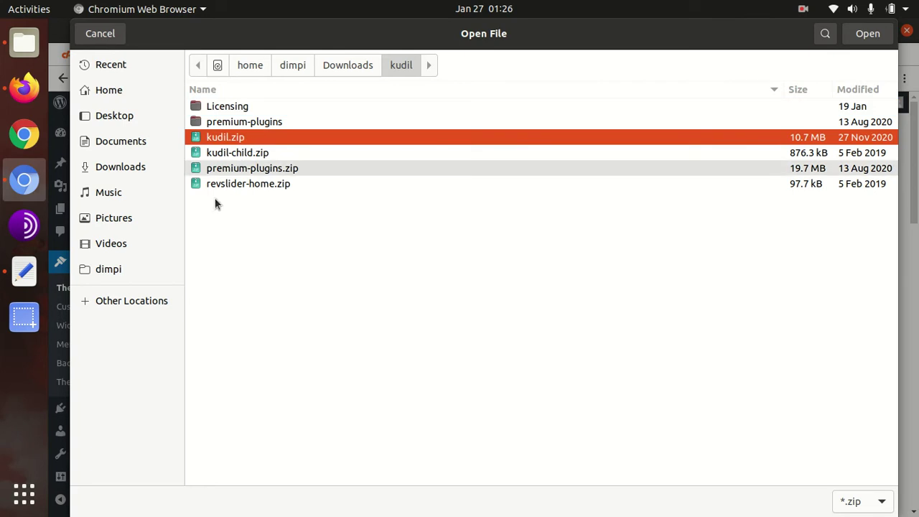
left_click(89, 37)
Switch to cPanel File Manager, go to the o-era.co/wp-content/themes folder and open its file upload page.
left_click(262, 54)
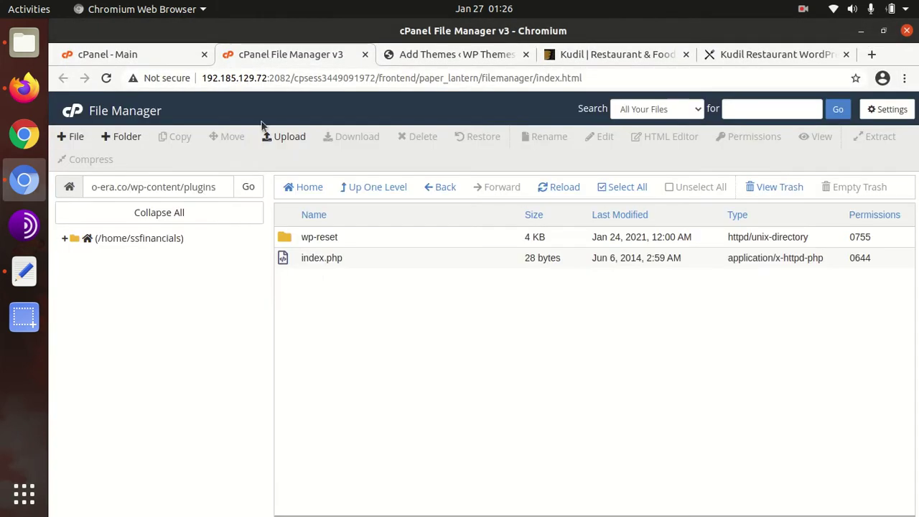
left_click(365, 189)
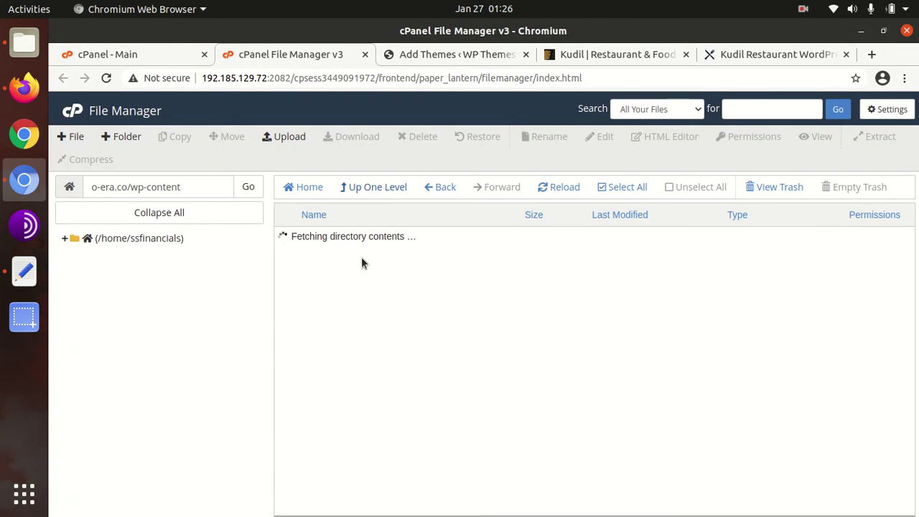
double_click(350, 282)
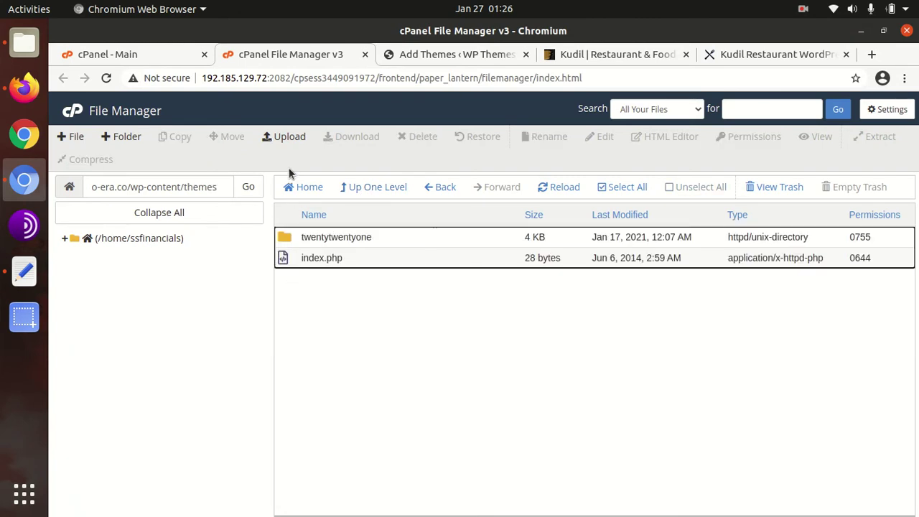
left_click(283, 142)
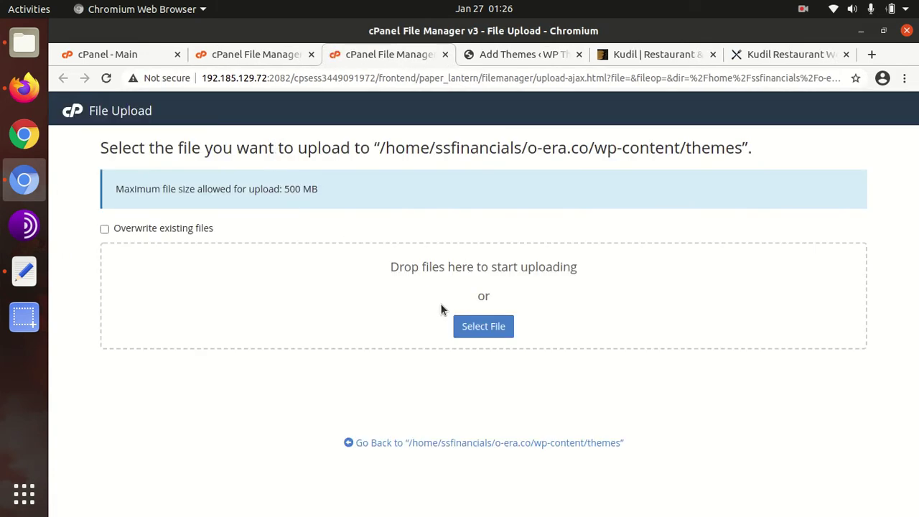
Upload kudil.zip from the kudil folder in Downloads to wp-content/themes, and close the upload page once the transfer is complete.
left_click(472, 328)
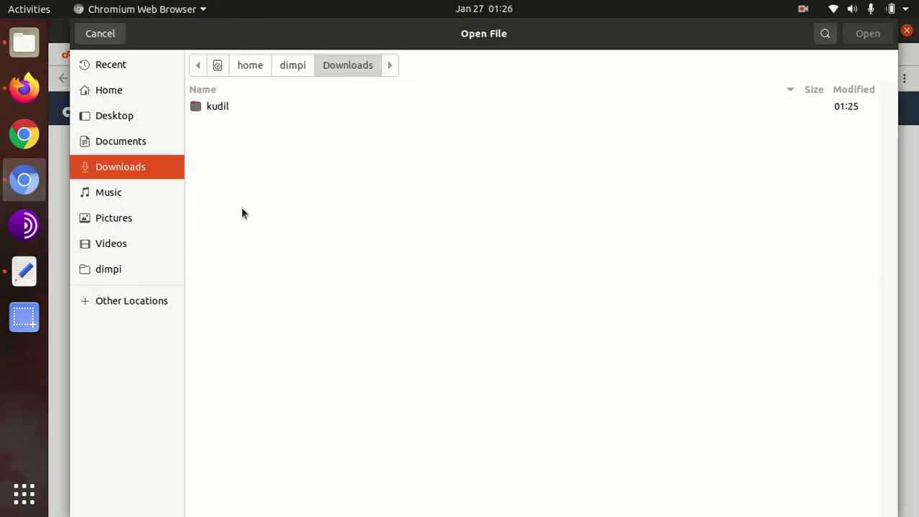
double_click(223, 106)
left_click(240, 137)
left_click(854, 36)
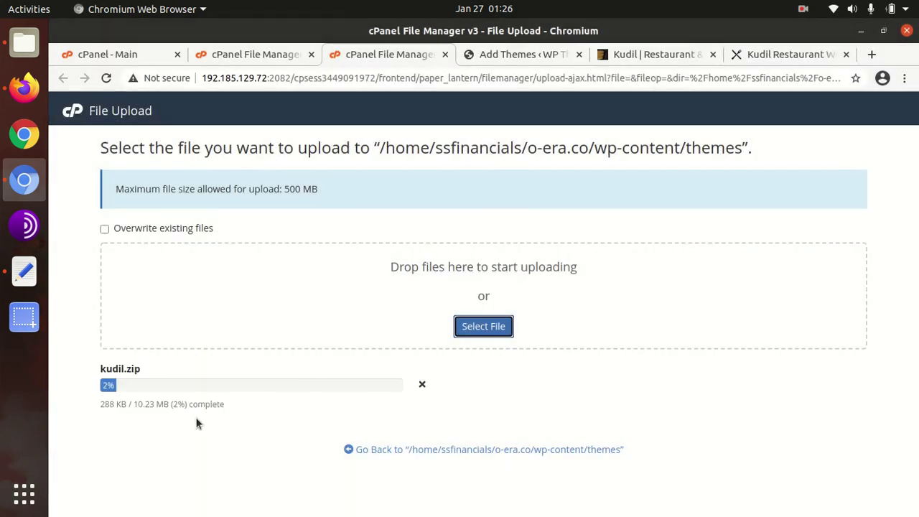
left_click_drag(153, 404, 101, 406)
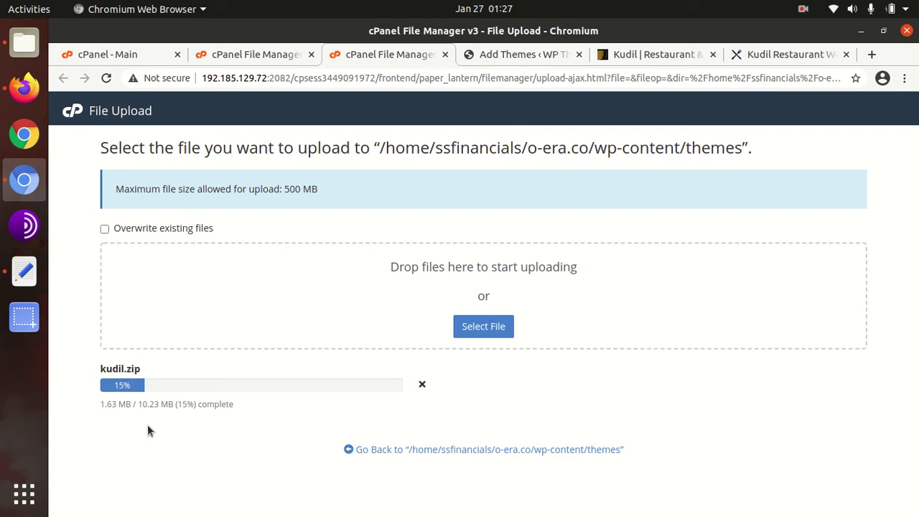
left_click(480, 54)
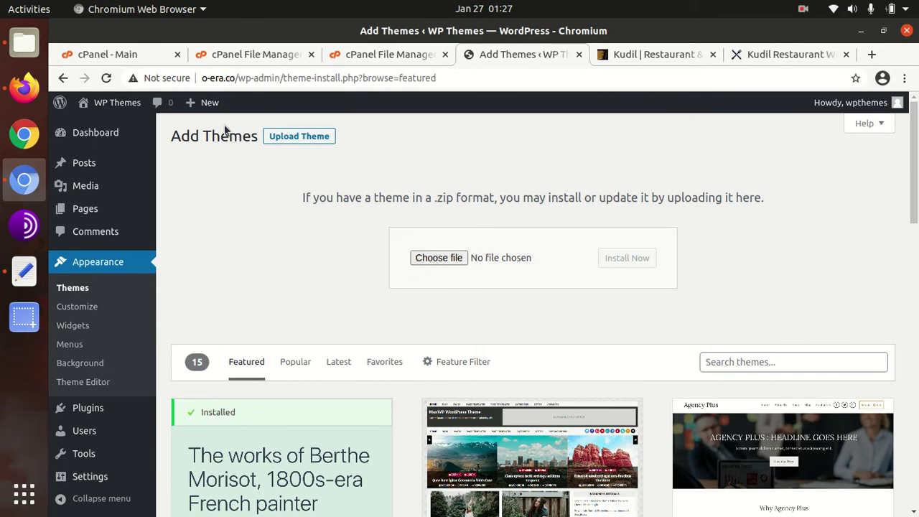
left_click(388, 55)
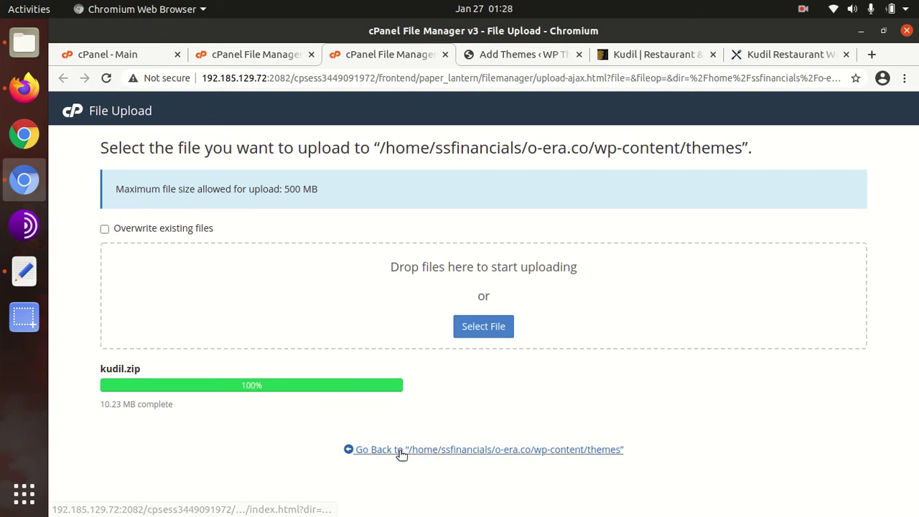
key("ctrl+w")
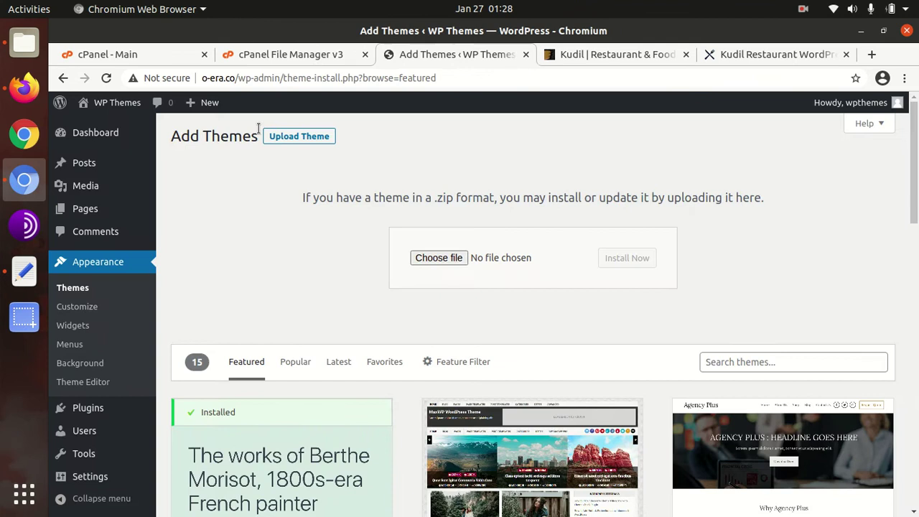
Extract kudil.zip into /o-era.co/wp-content/themes in cPanel File Manager and reload the folder listing.
left_click(276, 58)
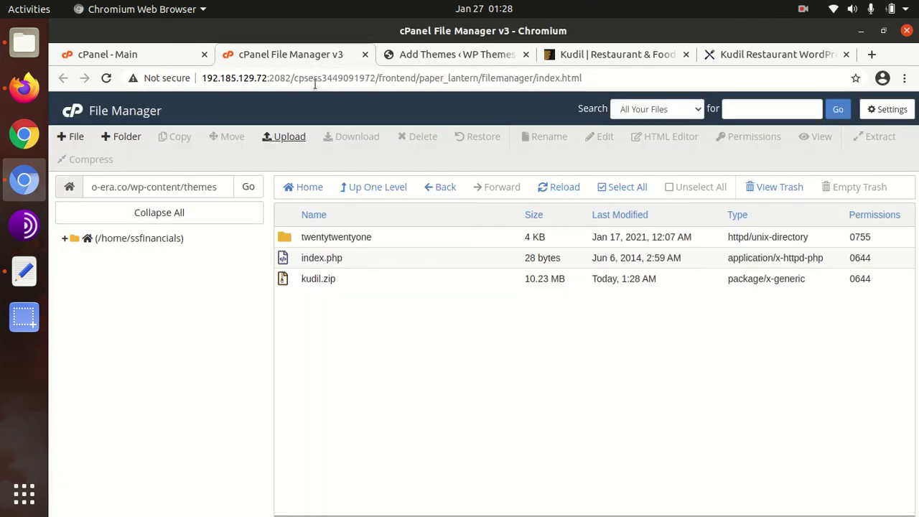
left_click(343, 278)
right_click(343, 281)
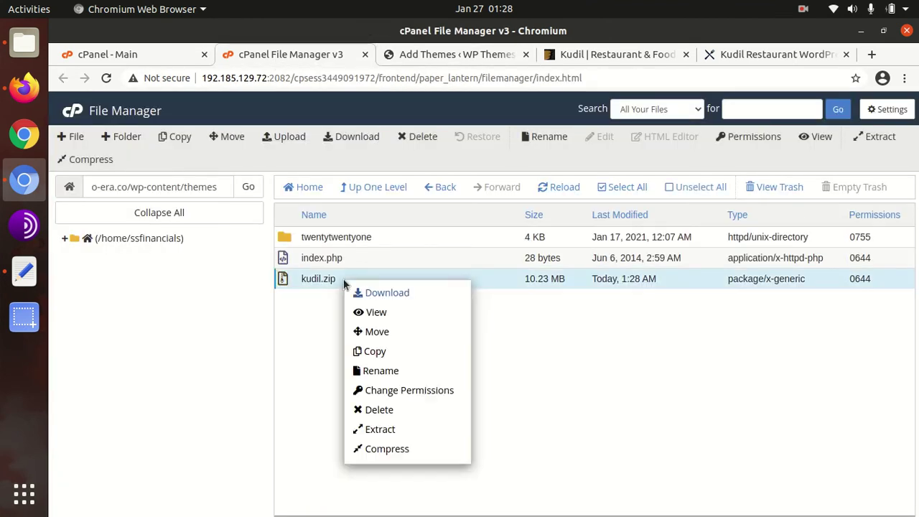
left_click(366, 429)
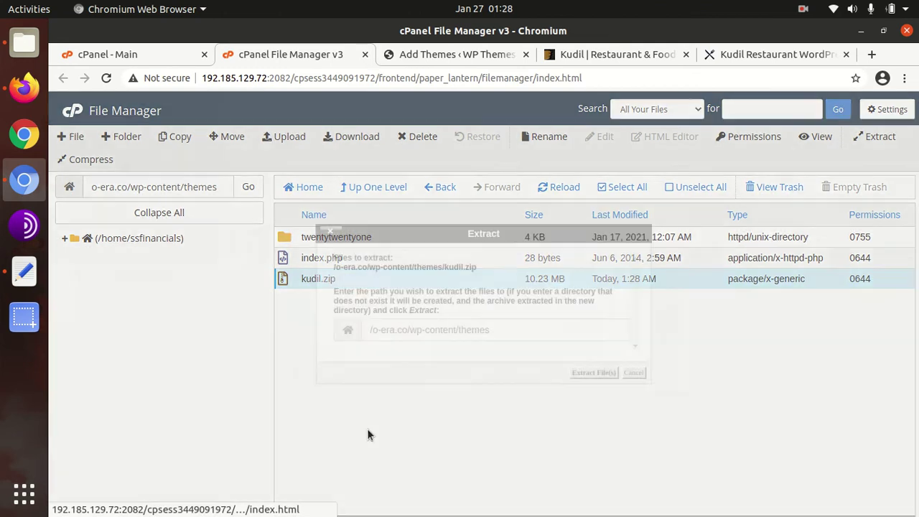
left_click(594, 372)
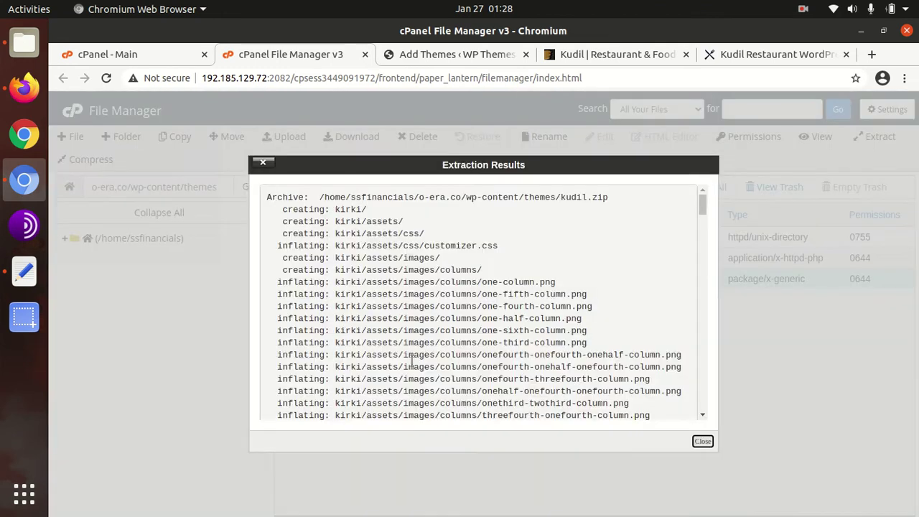
left_click(698, 444)
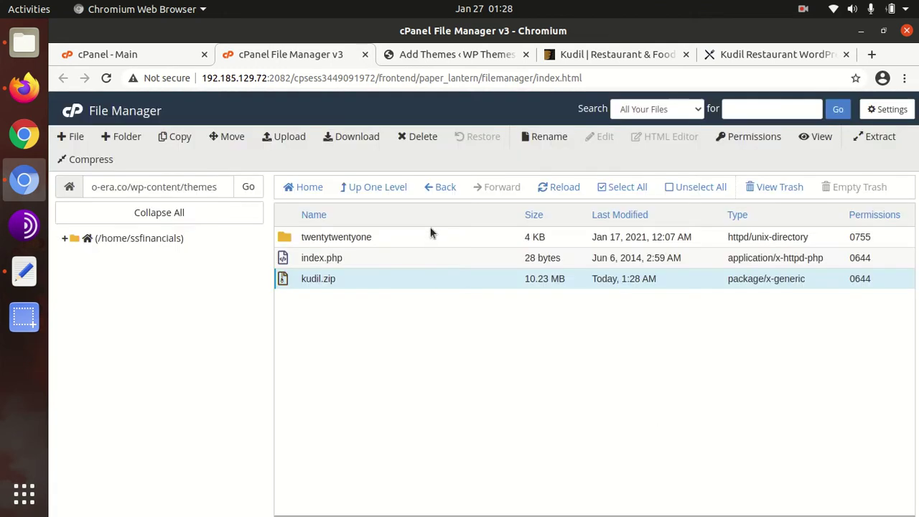
left_click(564, 188)
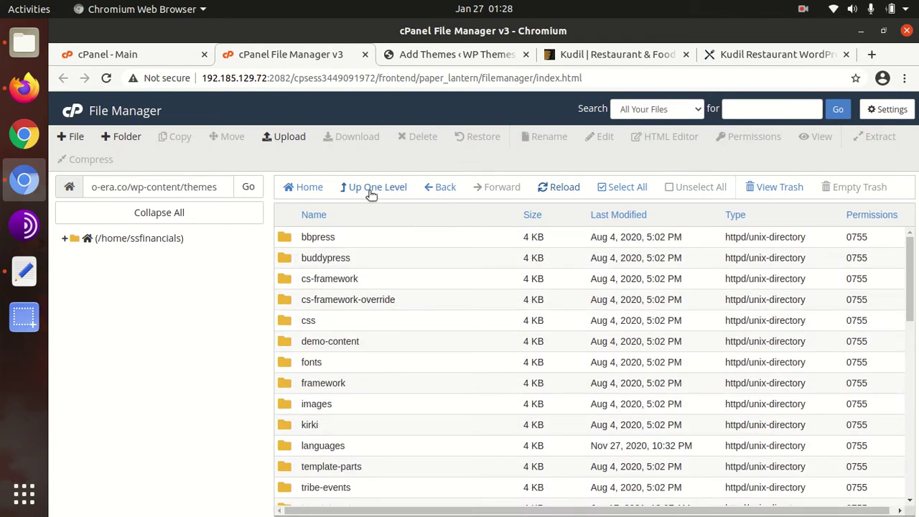
Reopen the themes folder from wp-content and examine where the files extracted from kudil.zip were placed.
left_click(365, 187)
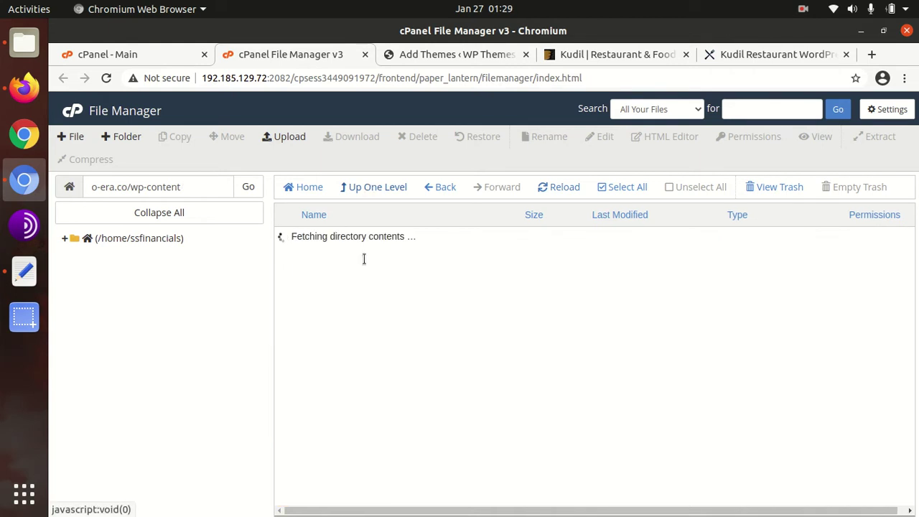
double_click(317, 279)
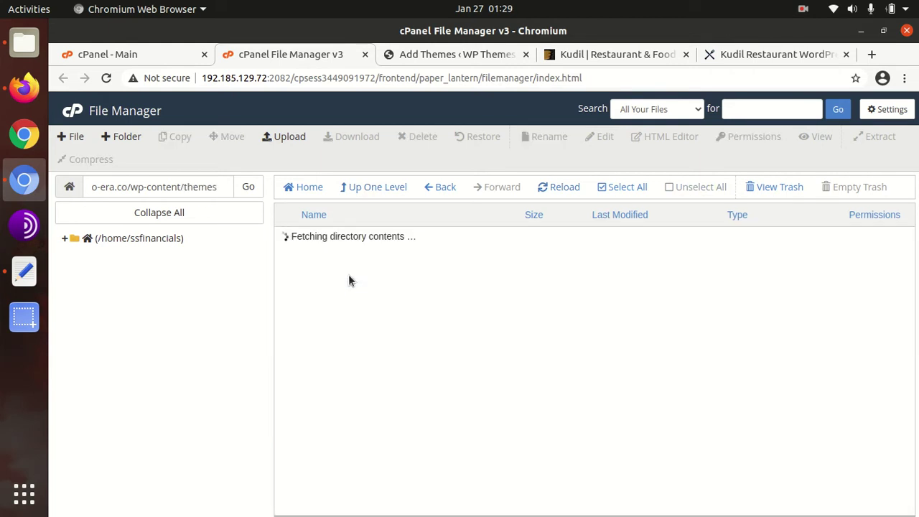
scroll(363, 302, "down", 2)
scroll(363, 304, "down", 6)
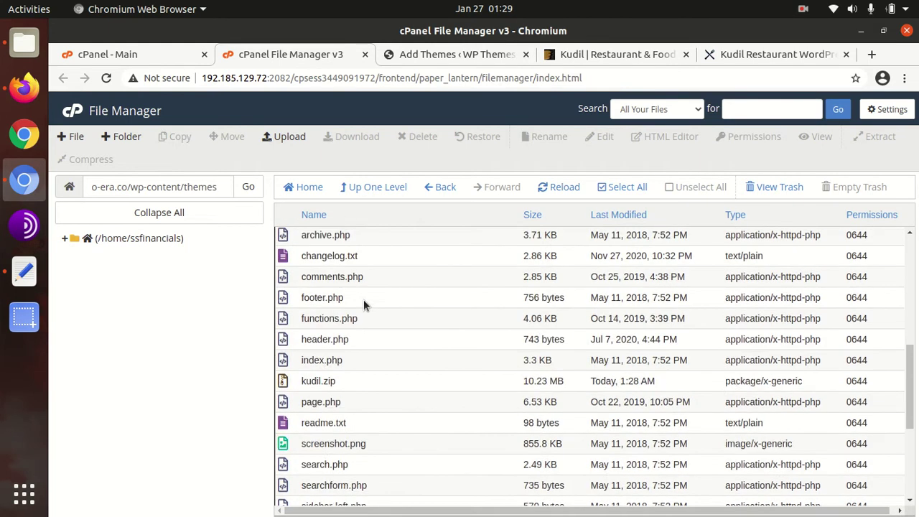
scroll(363, 300, "up", 7)
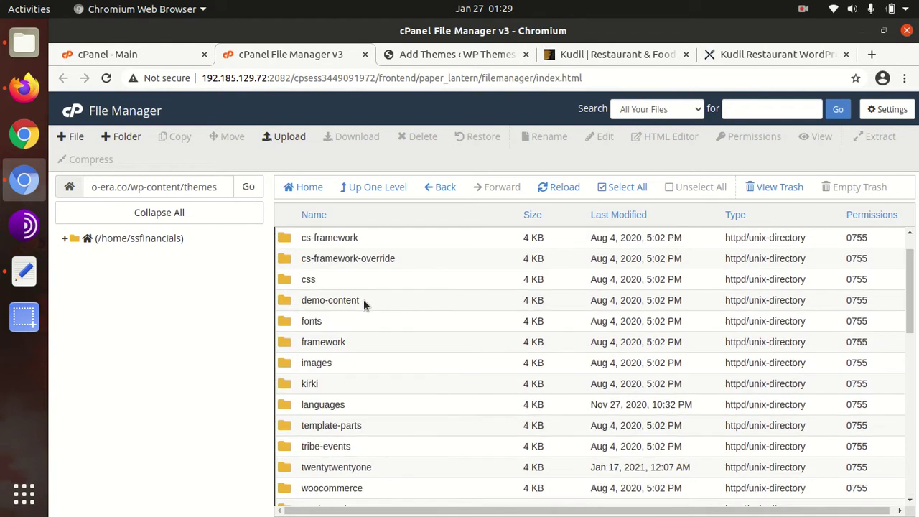
scroll(329, 333, "up", 1)
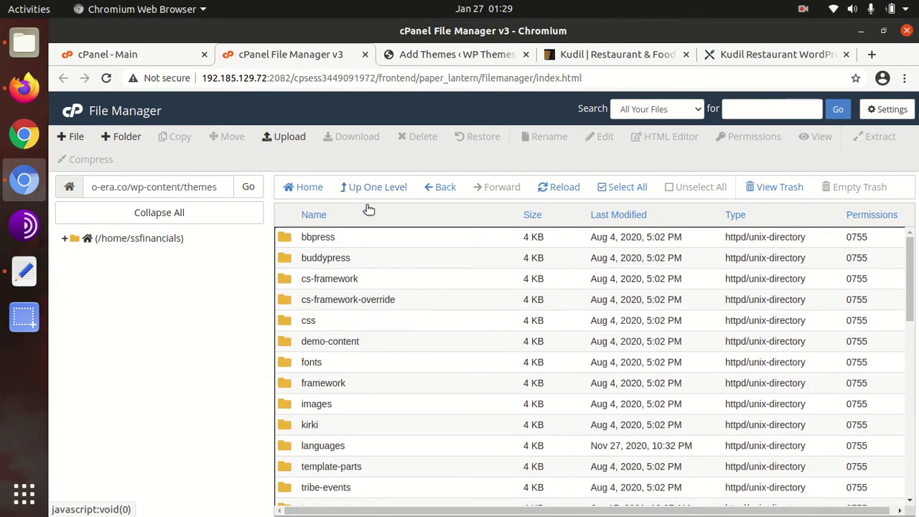
left_click(371, 189)
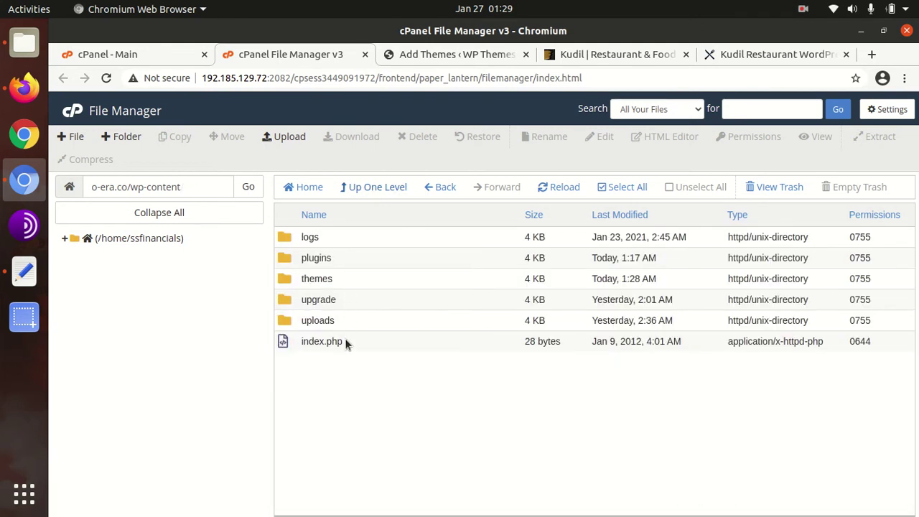
double_click(349, 282)
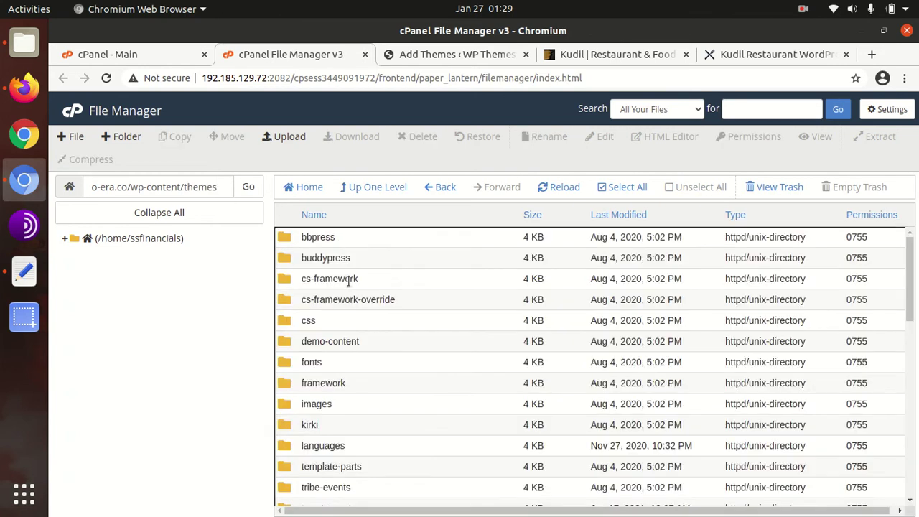
scroll(353, 287, "down", 7)
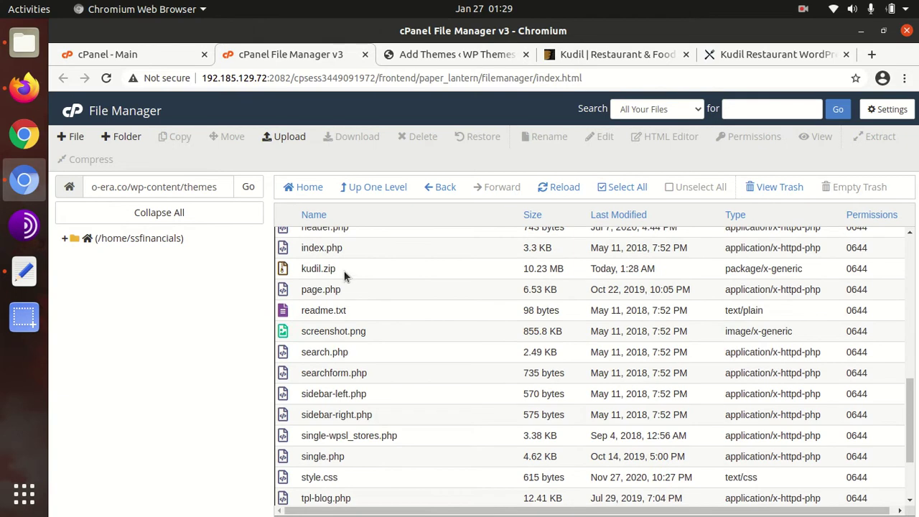
scroll(363, 304, "up", 3)
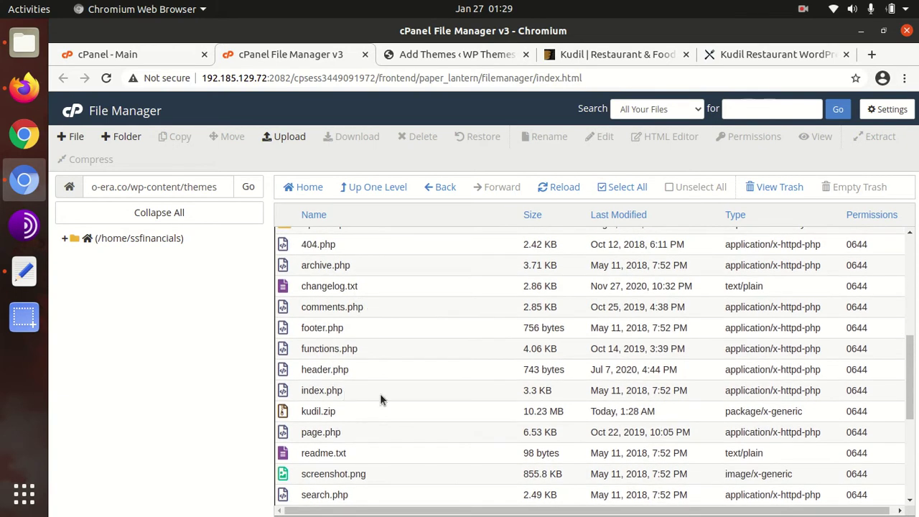
scroll(380, 393, "down", 2)
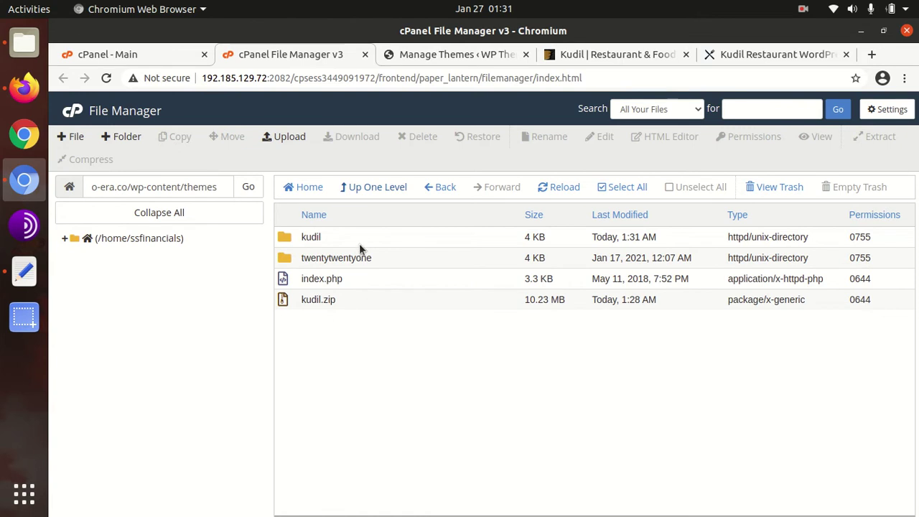
Switch to the WordPress theme management page, review the Kudil theme's details and activate the theme.
left_click(416, 55)
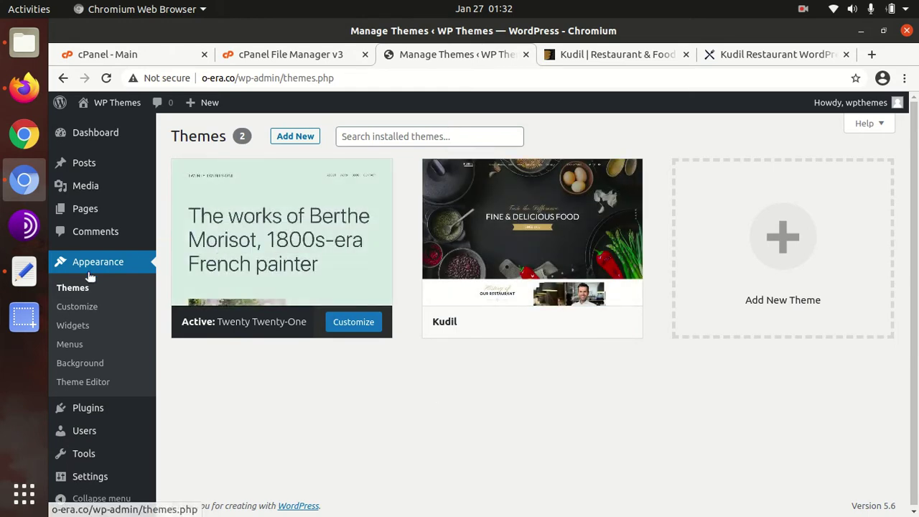
mouse_move(526, 254)
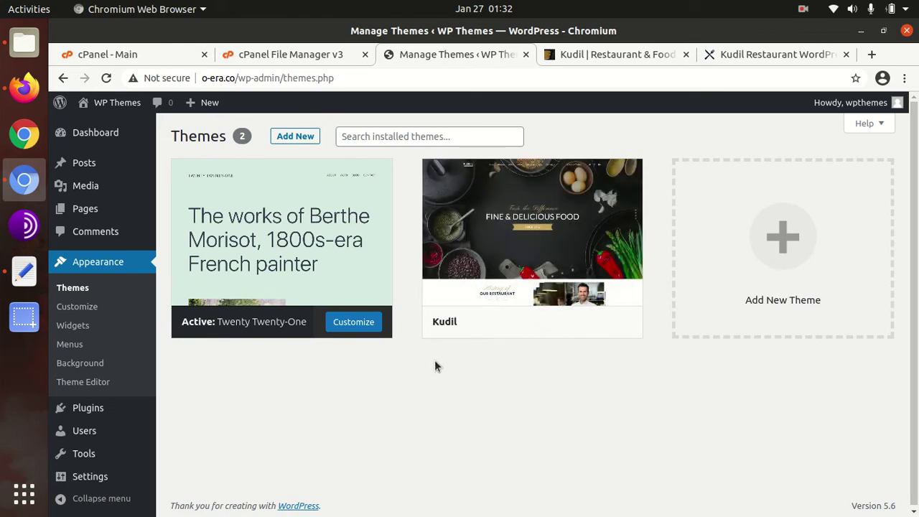
left_click(513, 248)
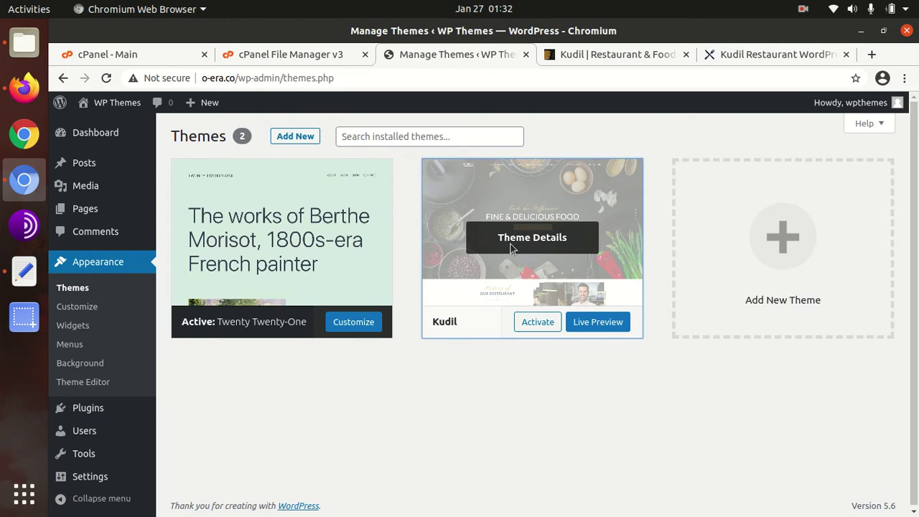
left_click_drag(582, 206, 659, 203)
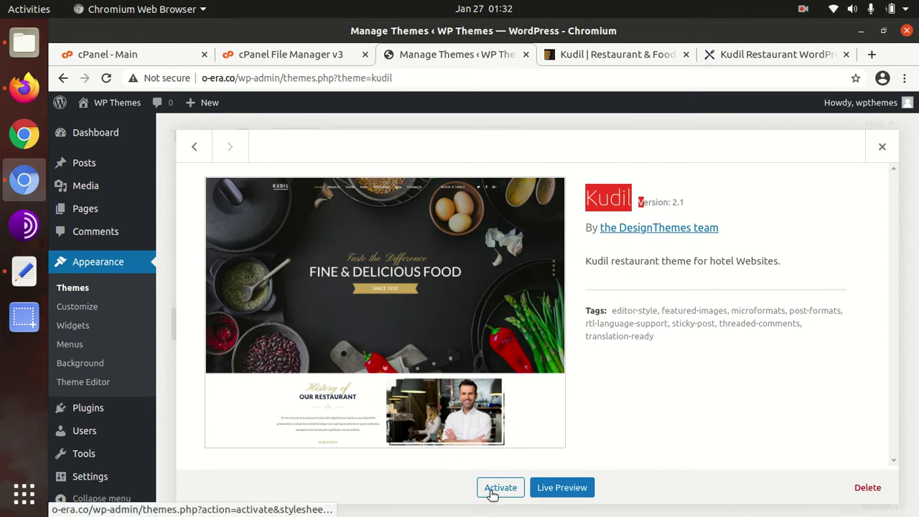
left_click_drag(584, 262, 774, 262)
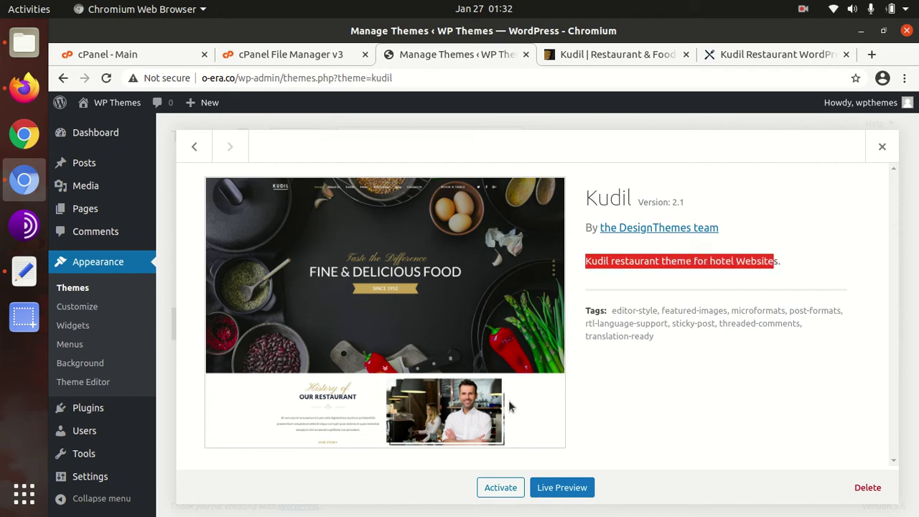
left_click(495, 488)
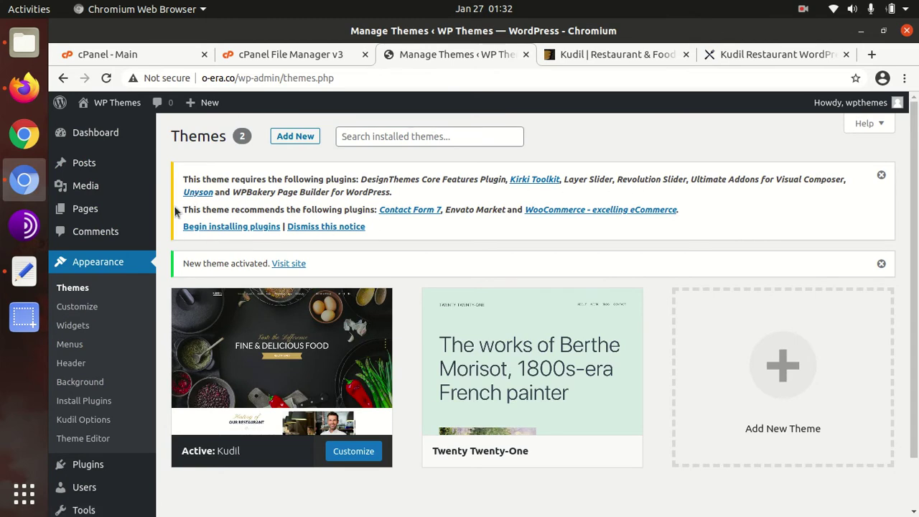
Open the installer for the Kudil theme's plugins and review the listed plugins, their sources and whether each is required or recommended.
left_click(190, 228)
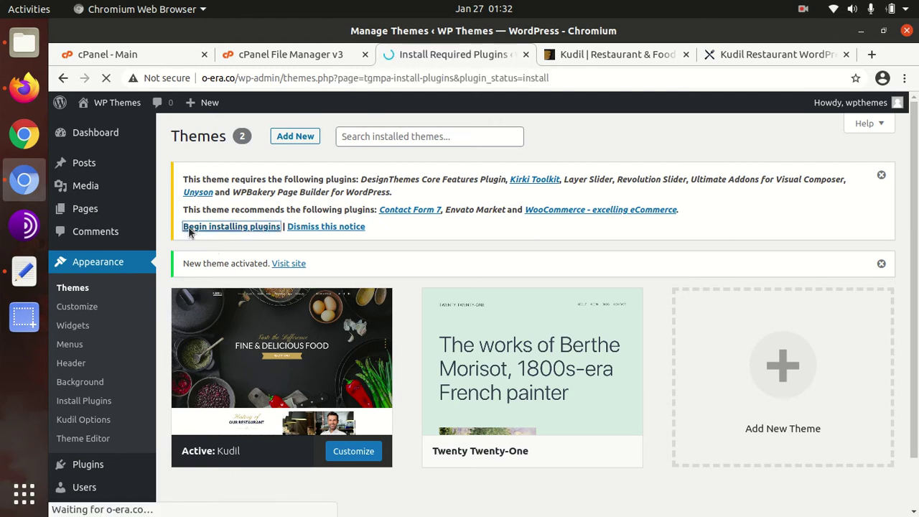
scroll(301, 257, "down", 3)
scroll(298, 260, "down", 2)
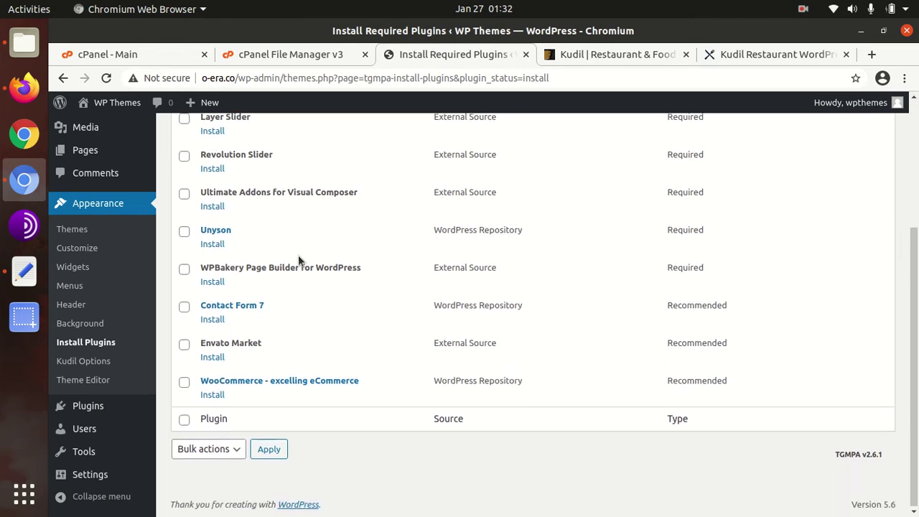
scroll(298, 260, "up", 5)
scroll(662, 186, "down", 2)
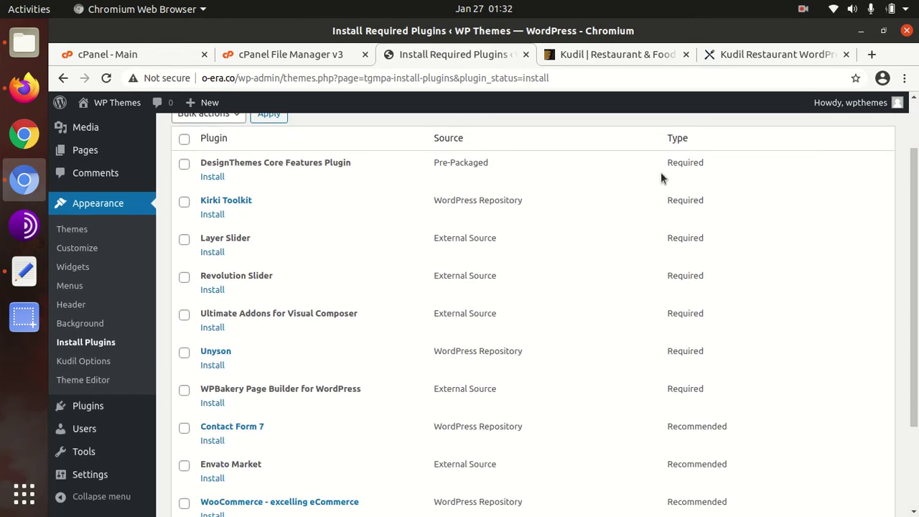
scroll(664, 388, "down", 3)
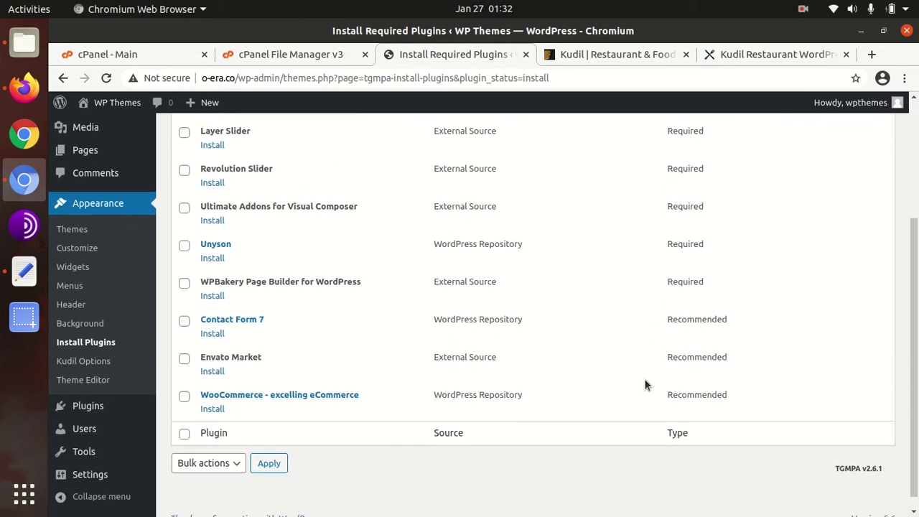
scroll(502, 359, "up", 3)
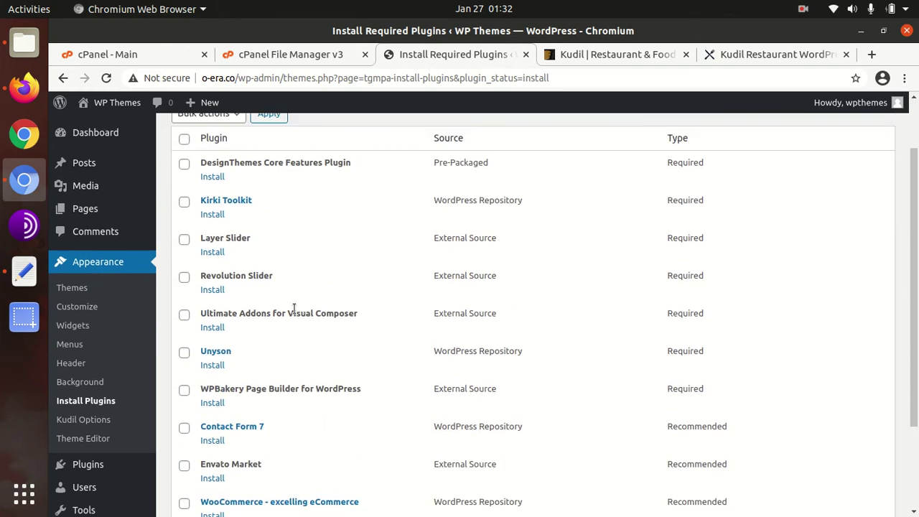
scroll(272, 337, "down", 3)
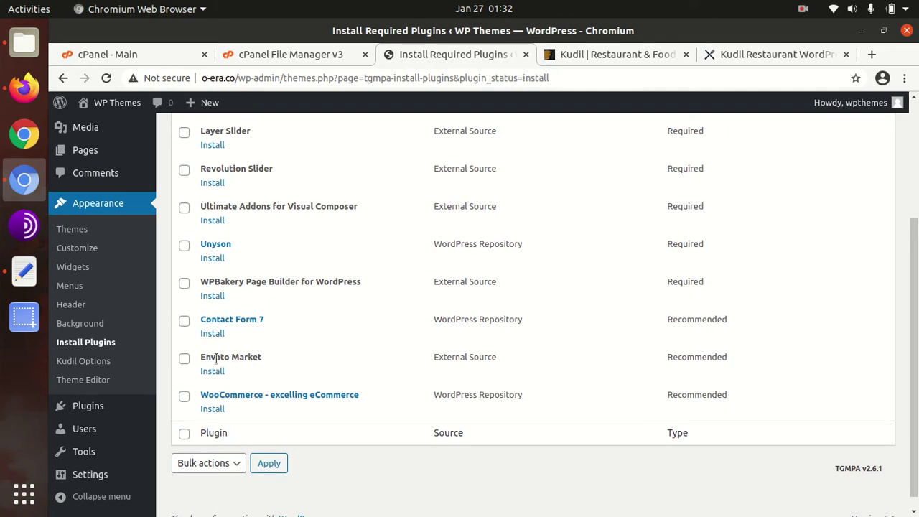
scroll(242, 336, "up", 3)
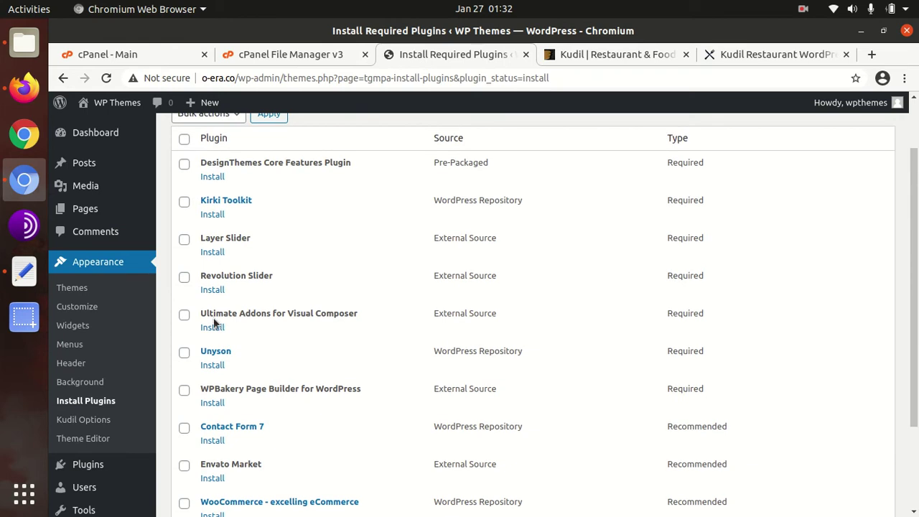
left_click(184, 241)
left_click(184, 277)
left_click_drag(236, 357, 200, 353)
left_click(286, 359)
left_click(184, 278)
left_click(185, 244)
Bulk-install all the listed required and recommended plugins except Envato Market.
scroll(365, 373, "down", 3)
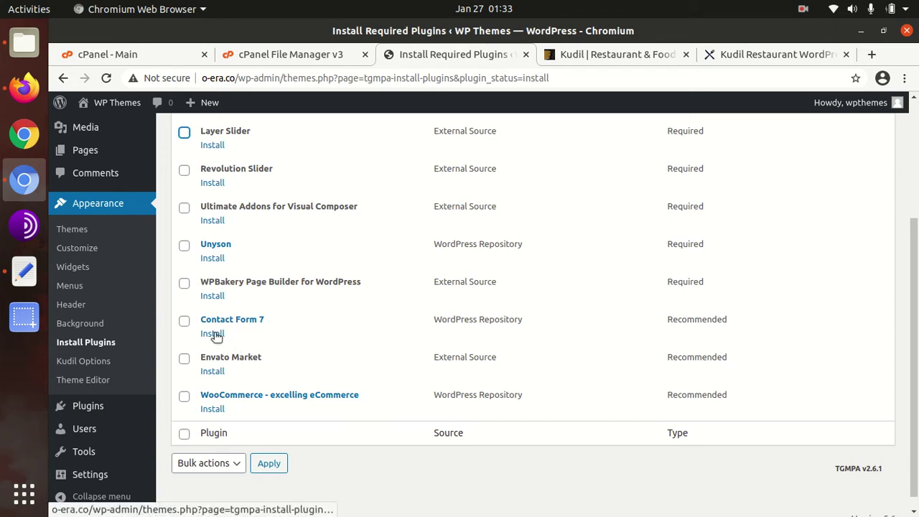
left_click_drag(743, 319, 650, 323)
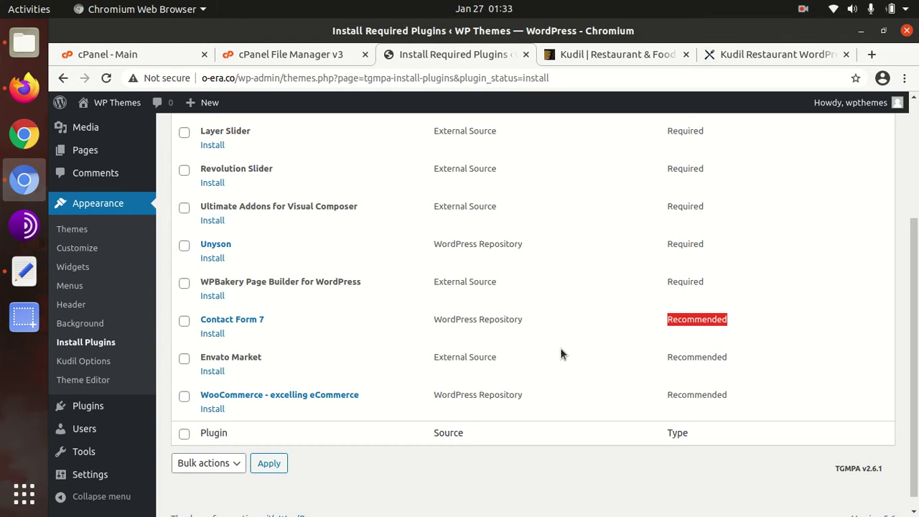
scroll(561, 354, "up", 5)
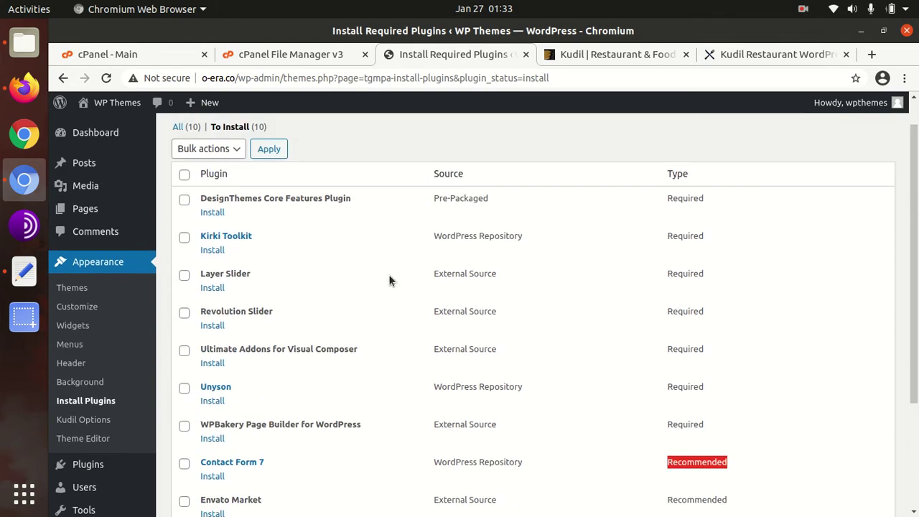
left_click(184, 175)
left_click(205, 149)
left_click(219, 177)
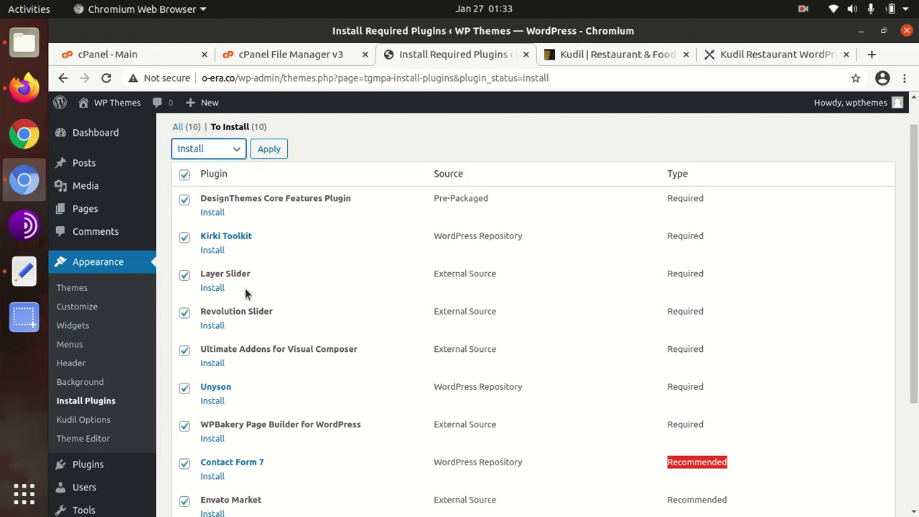
scroll(216, 323, "down", 4)
left_click(184, 358)
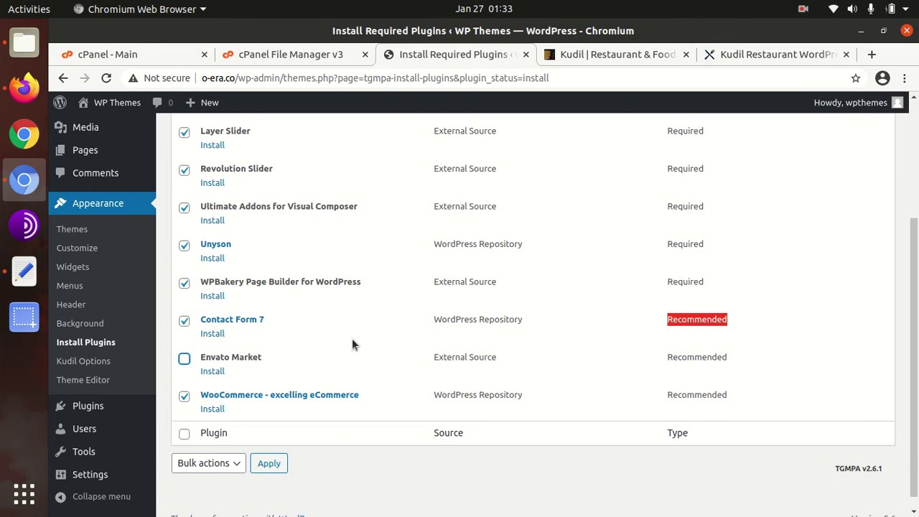
scroll(352, 338, "up", 4)
scroll(338, 316, "up", 1)
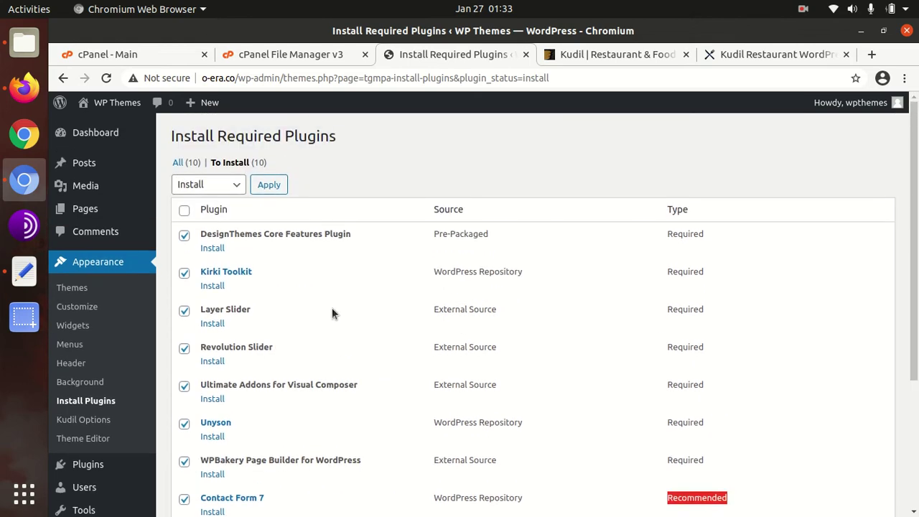
left_click(265, 188)
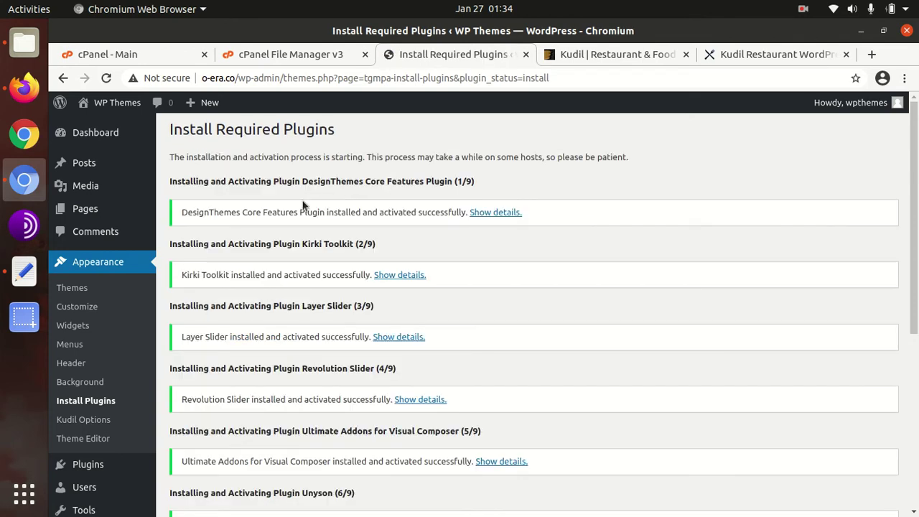
Examine the installation and activation results for each plugin through to the end of the report.
scroll(265, 305, "down", 4)
scroll(265, 316, "down", 5)
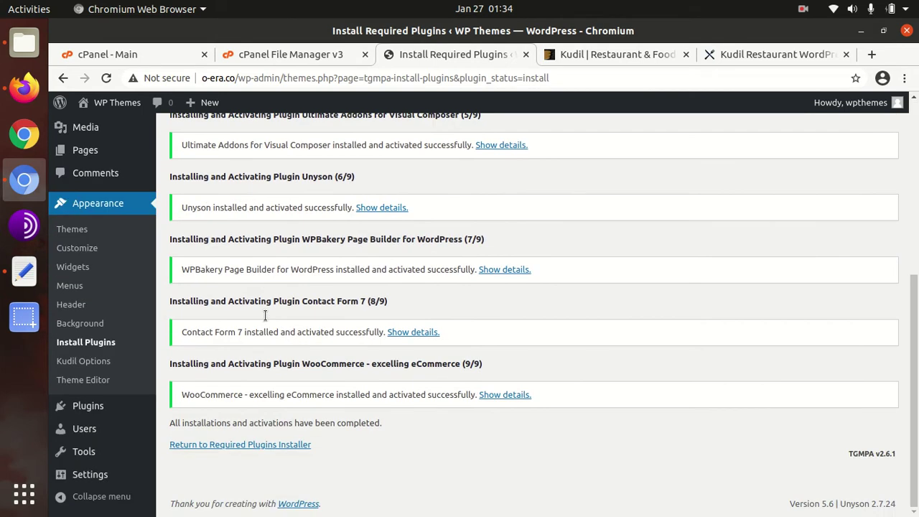
double_click(248, 424)
left_click(375, 457)
scroll(352, 427, "up", 4)
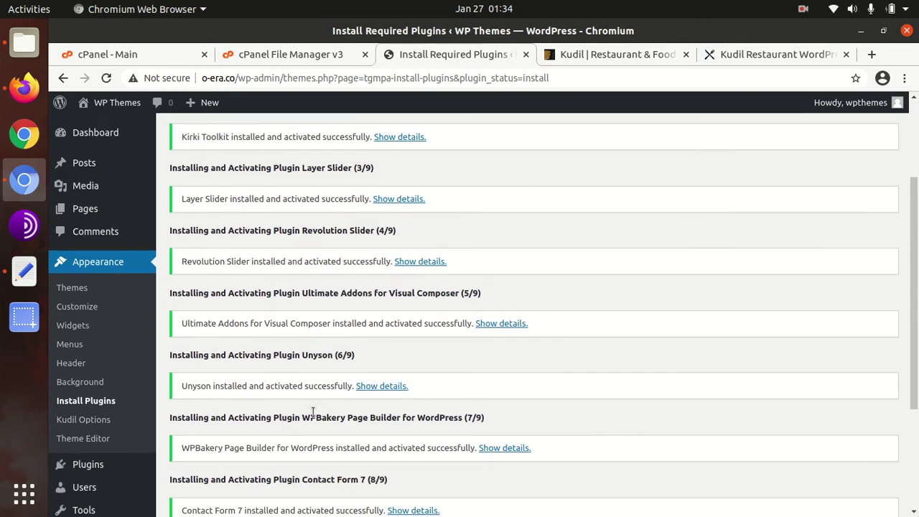
scroll(83, 416, "down", 1)
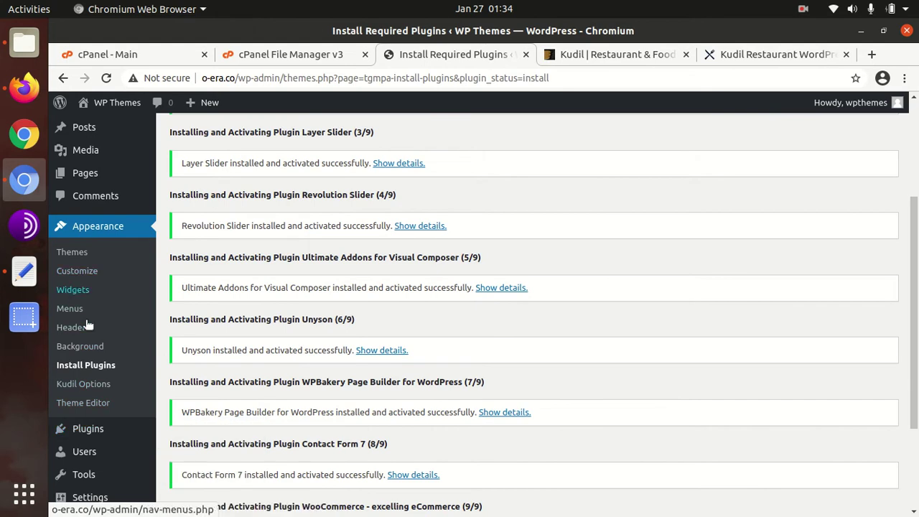
scroll(335, 323, "down", 3)
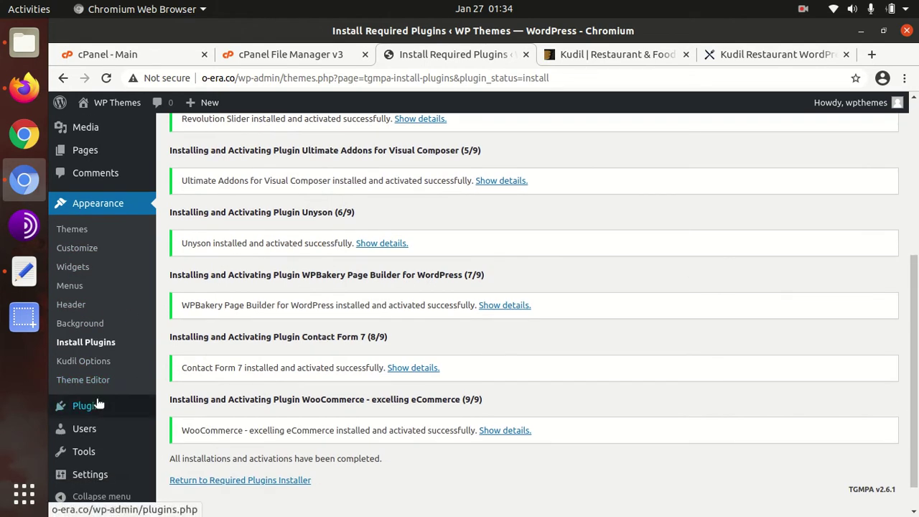
Open the list of installed plugins and review which ones are active.
mouse_move(98, 403)
left_click(184, 410)
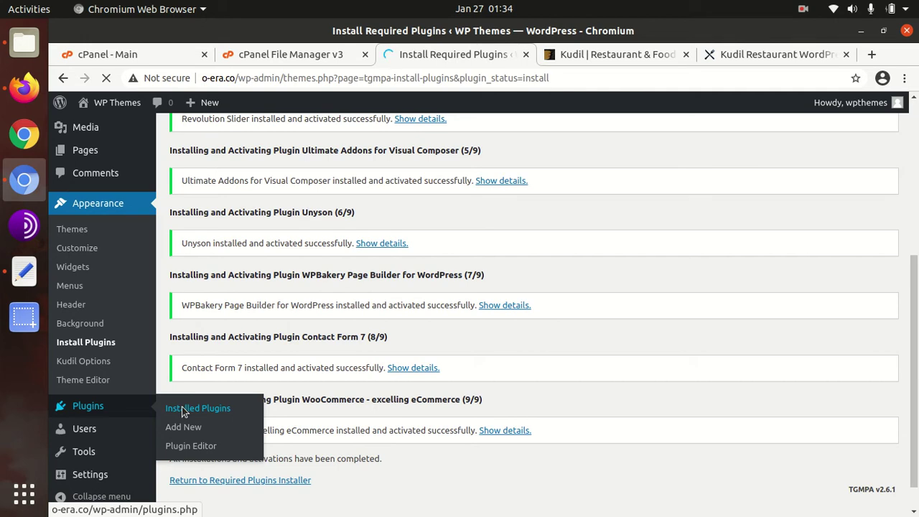
left_click(183, 409)
scroll(338, 414, "down", 5)
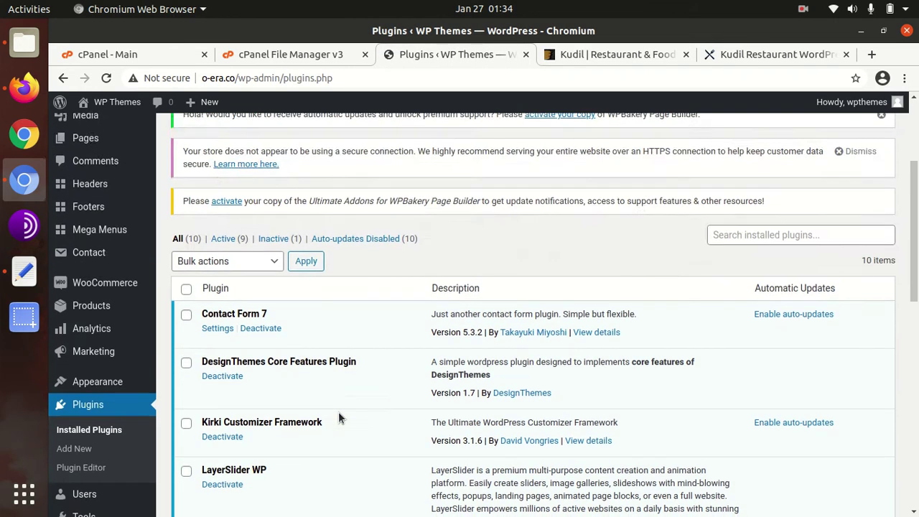
scroll(338, 412, "down", 5)
scroll(338, 411, "down", 5)
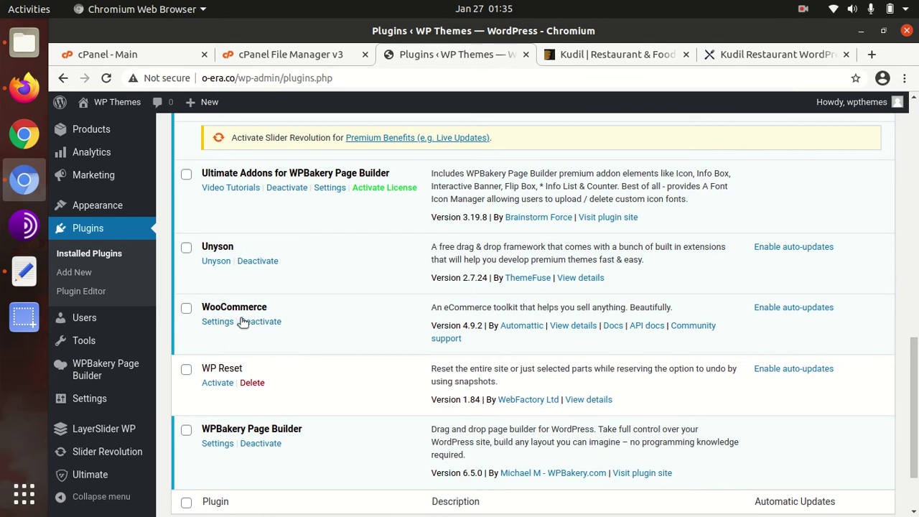
scroll(288, 328, "up", 3)
scroll(288, 329, "up", 8)
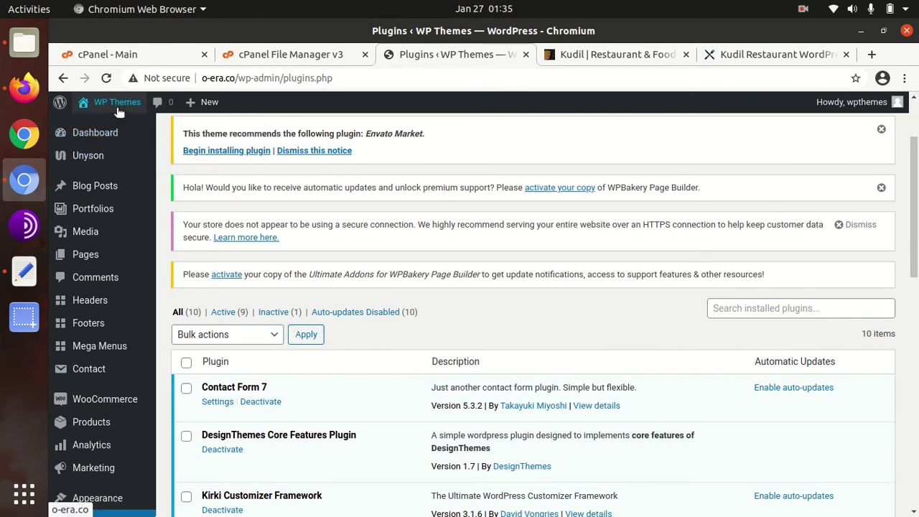
Open the live site in a separate tab, view its front page and return to the installed plugins page.
mouse_move(112, 104)
middle_click(99, 126)
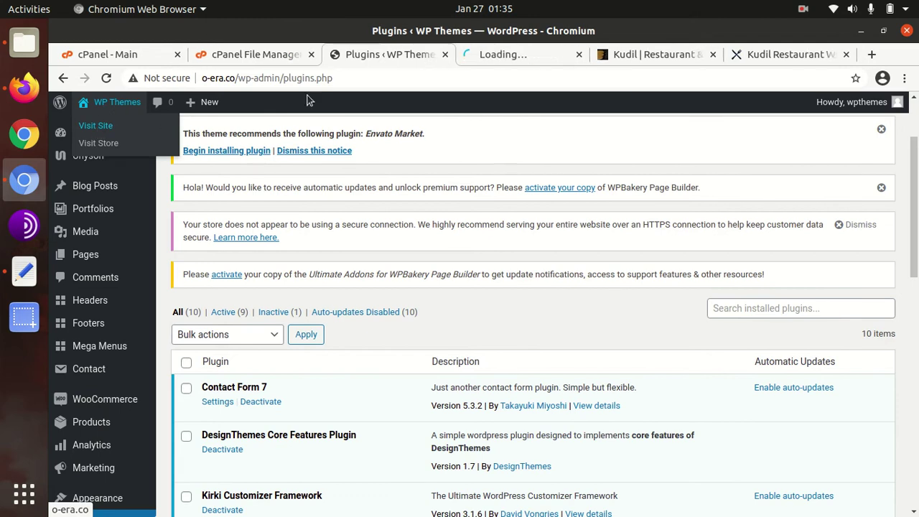
left_click(483, 63)
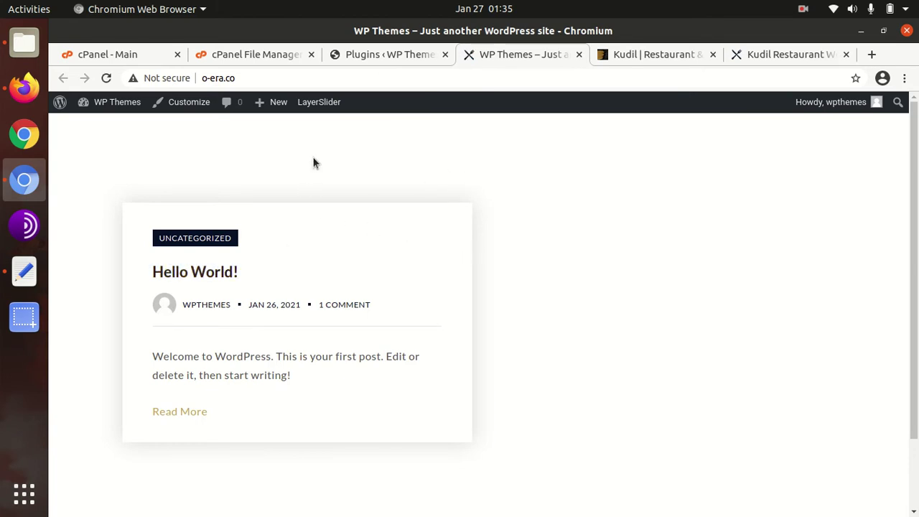
left_click(407, 55)
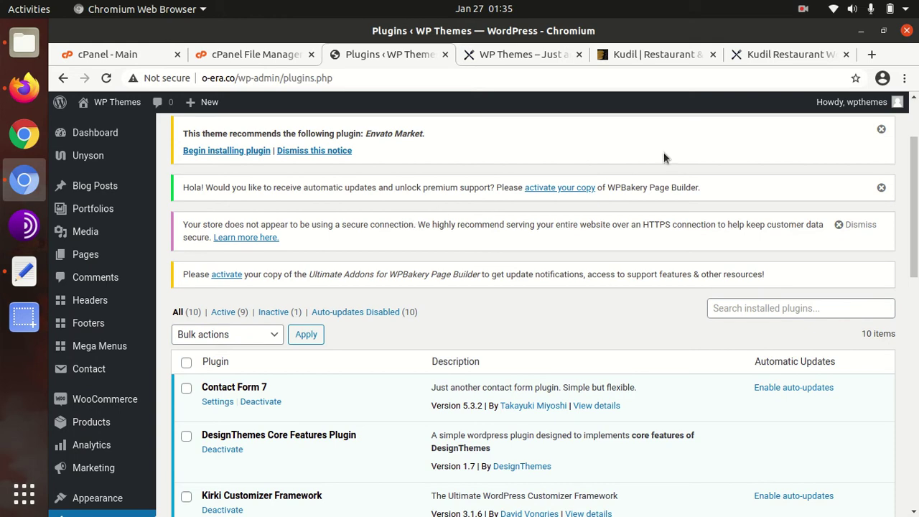
Switch to the Kudil demo site and look through its home page from the start down to the map.
left_click(763, 58)
scroll(480, 309, "down", 5)
scroll(482, 310, "down", 10)
scroll(481, 310, "down", 10)
scroll(482, 310, "down", 10)
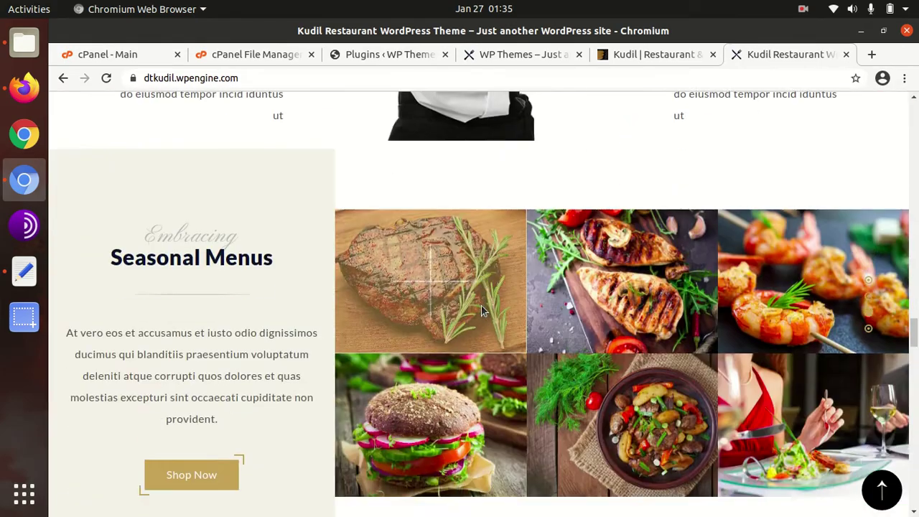
scroll(481, 308, "down", 10)
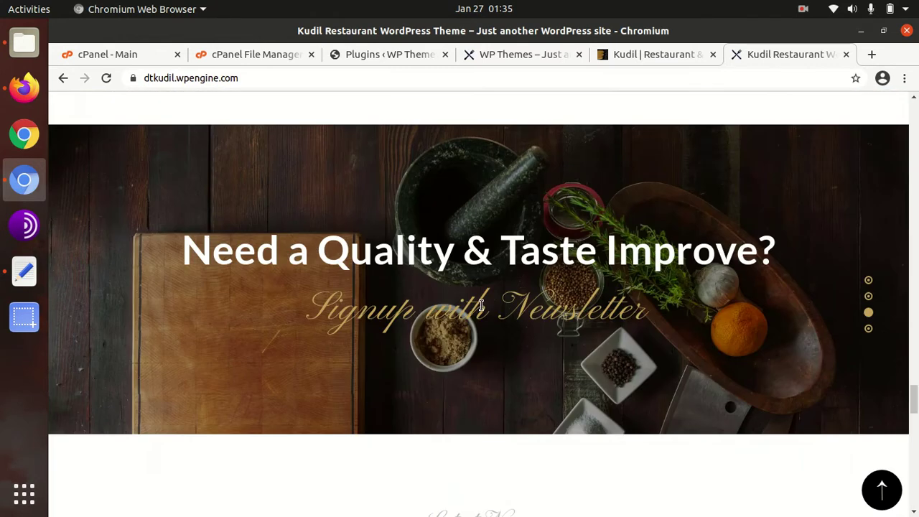
scroll(481, 305, "down", 10)
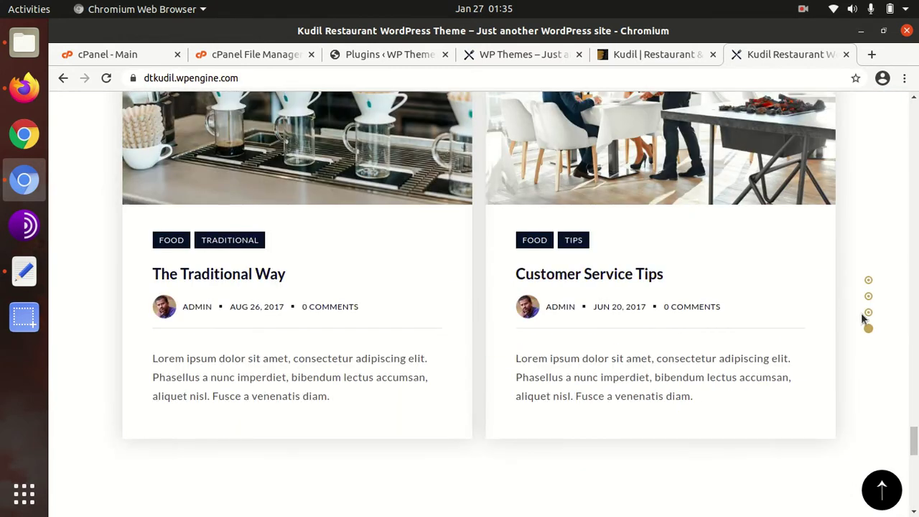
scroll(867, 314, "down", 3)
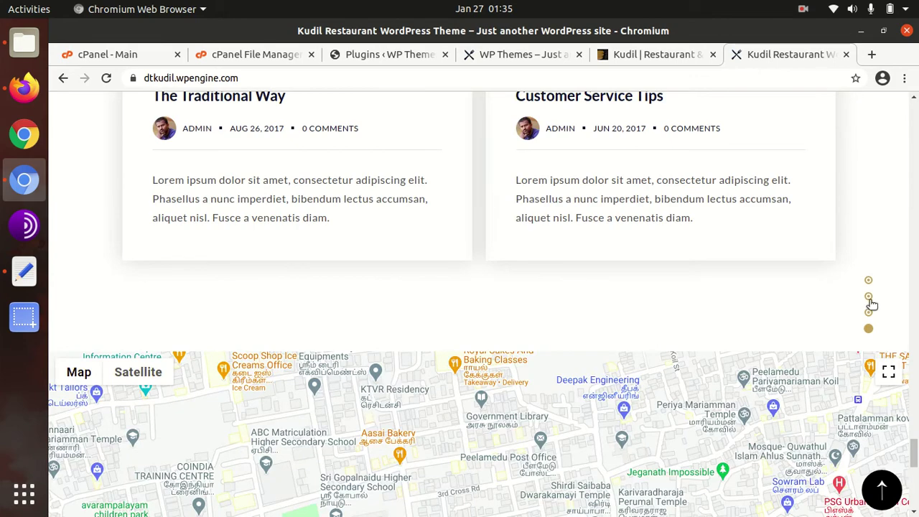
Browse the demo home page's sections using its dot navigation, finishing at the Our Restaurant section.
left_click(868, 295)
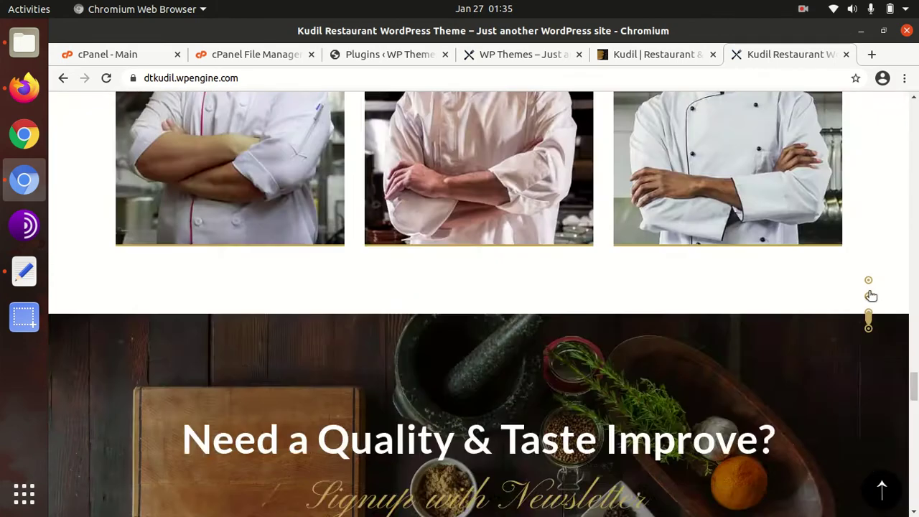
scroll(869, 286, "up", 5)
scroll(869, 302, "up", 5)
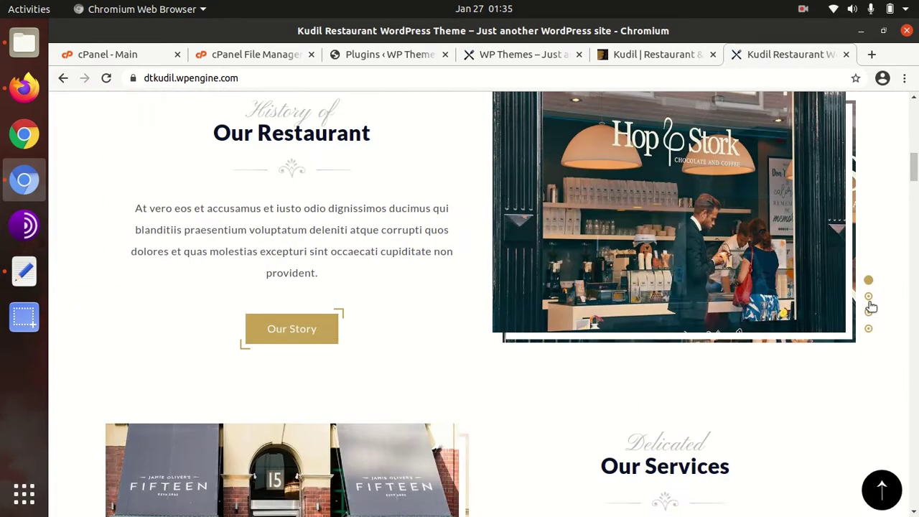
left_click(869, 311)
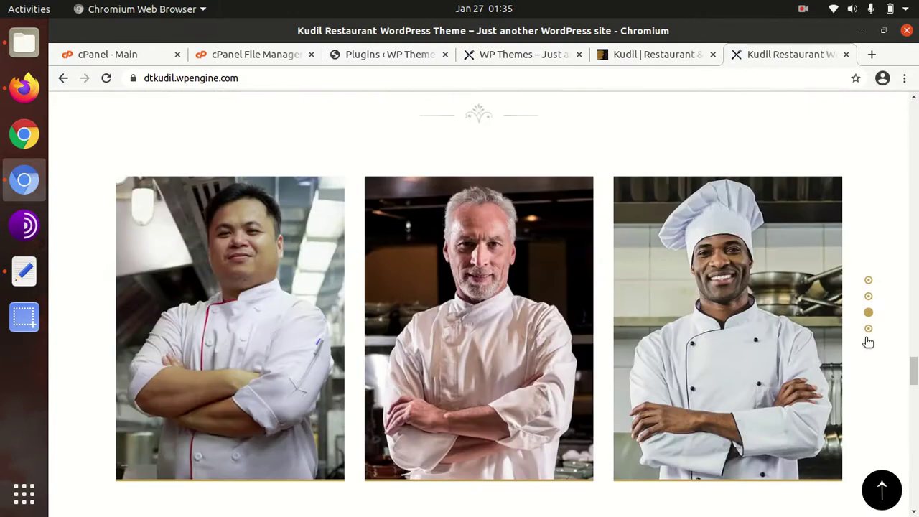
left_click(868, 332)
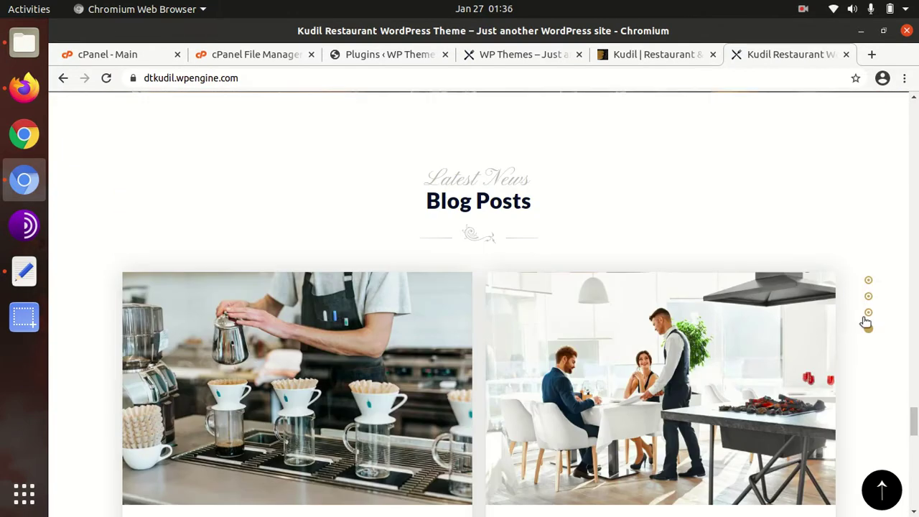
left_click(866, 316)
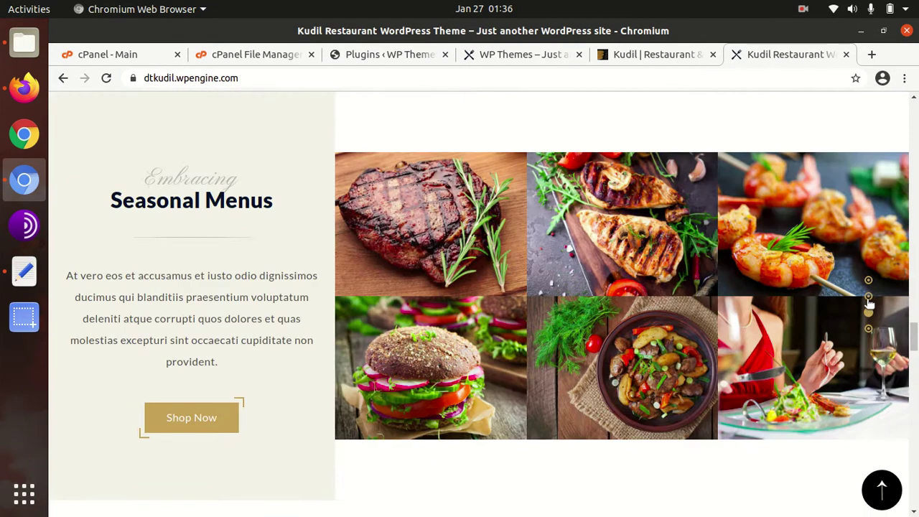
left_click(868, 280)
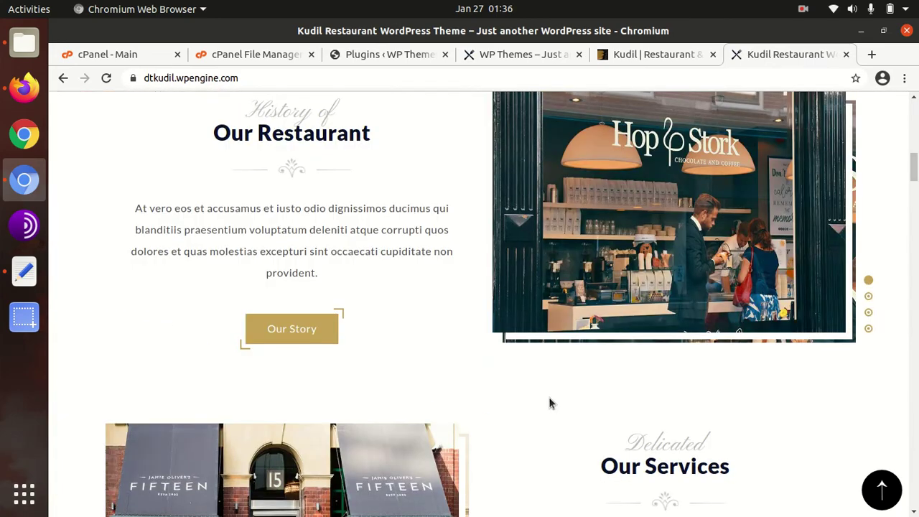
Return from the Kudil demo to the WordPress admin, open the Unyson extensions page and look over the available extensions.
scroll(353, 405, "up", 5)
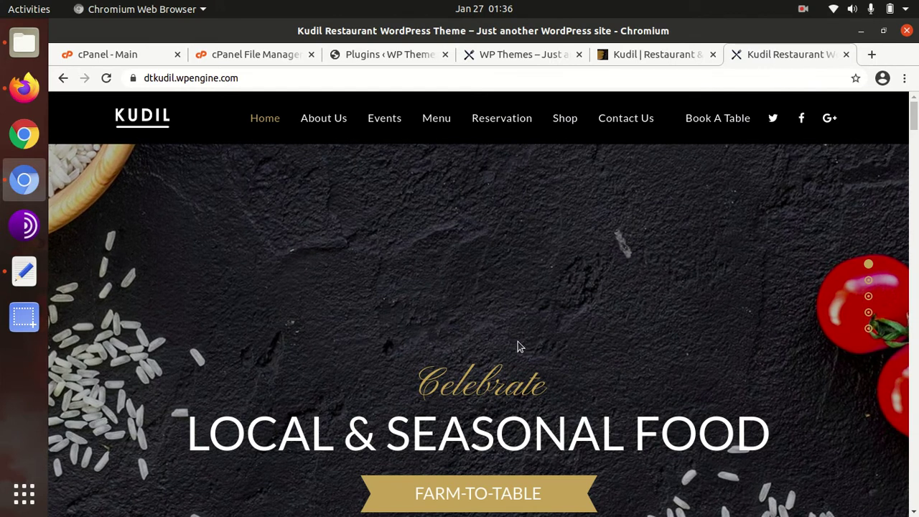
left_click(364, 57)
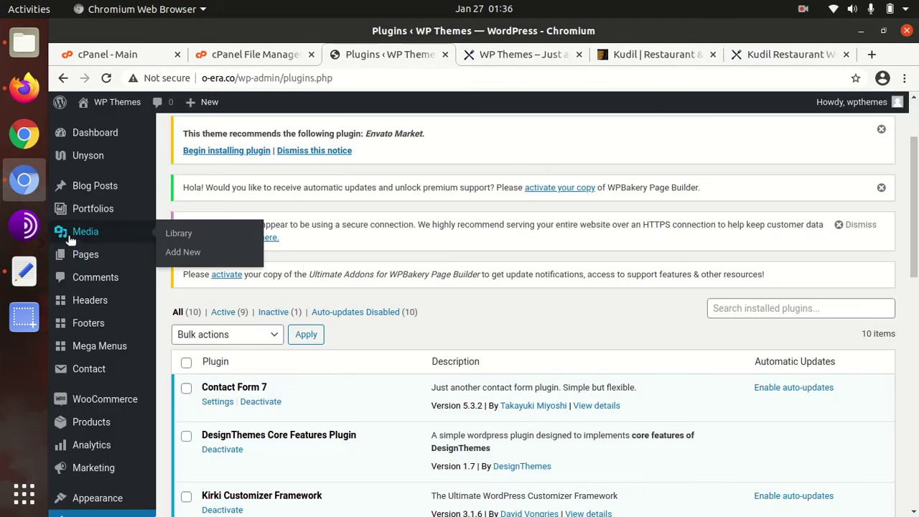
mouse_move(104, 157)
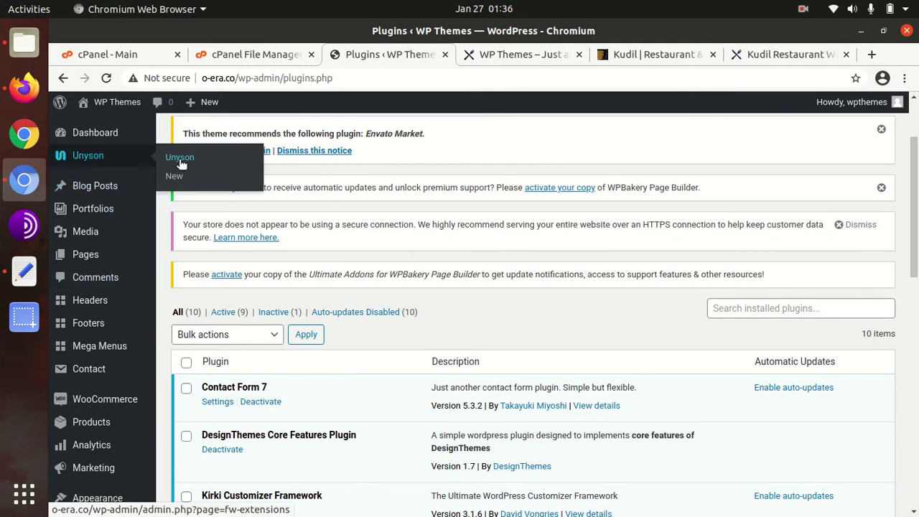
left_click(180, 164)
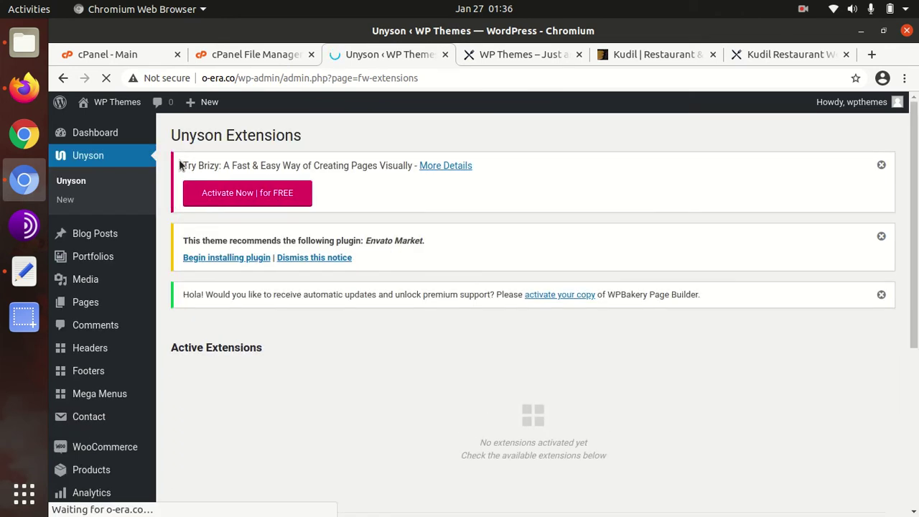
scroll(281, 259, "down", 5)
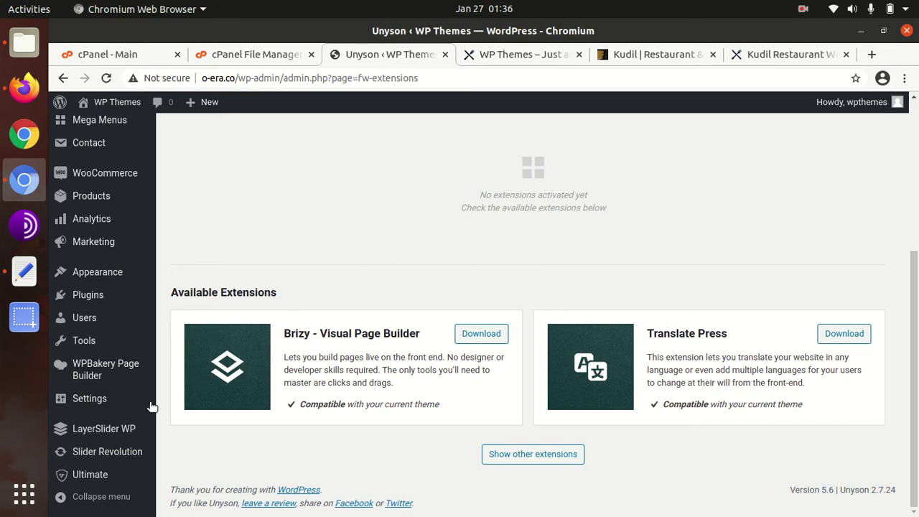
Open the Kudil Options page of the theme and look through its general settings and option categories.
mouse_move(87, 343)
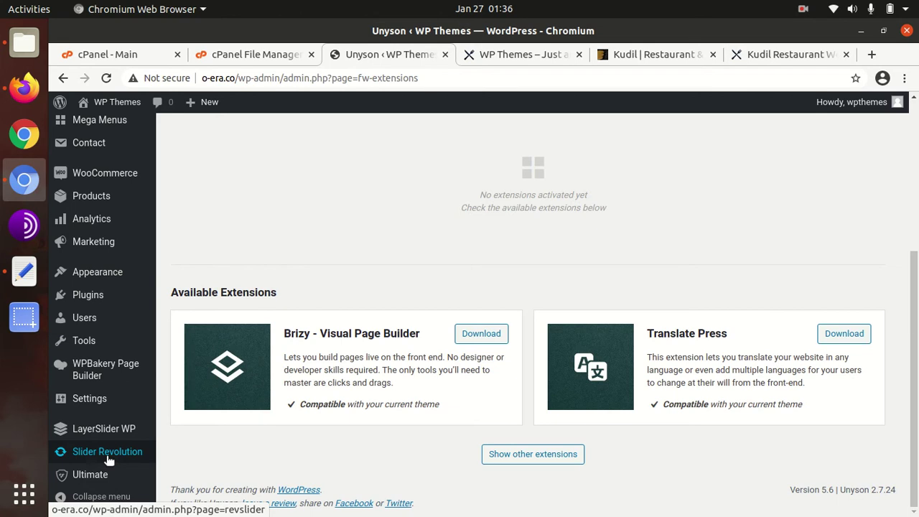
mouse_move(92, 408)
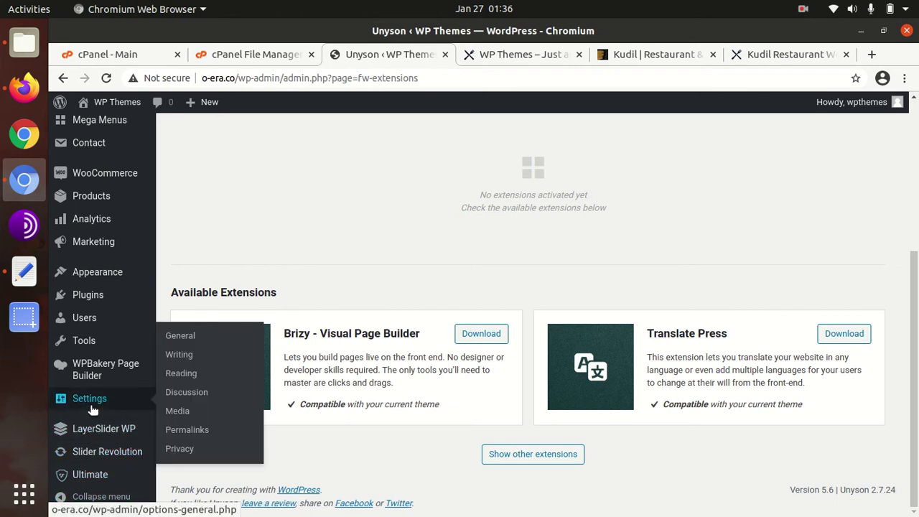
scroll(92, 402, "up", 3)
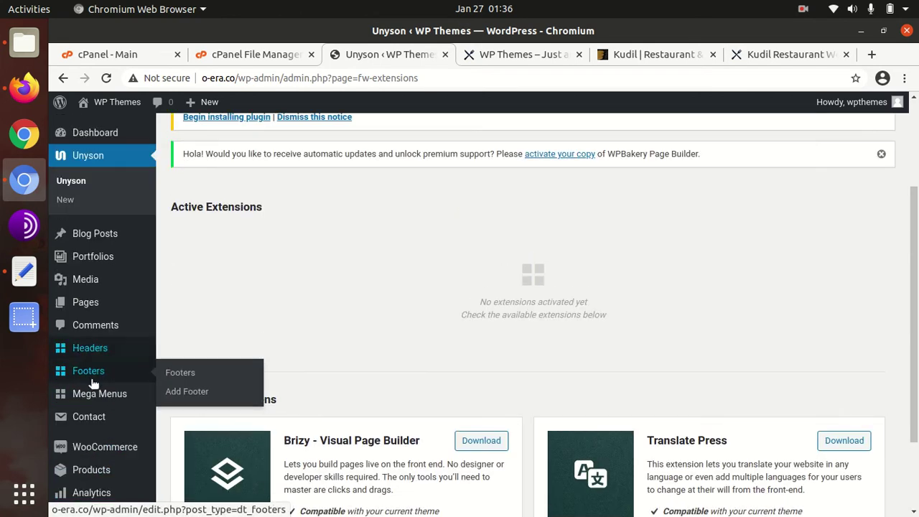
scroll(106, 363, "up", 1)
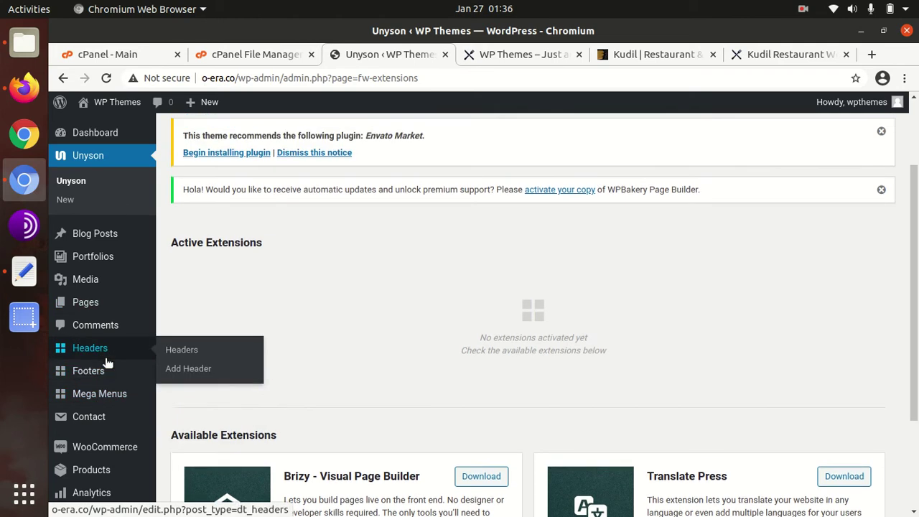
scroll(107, 362, "down", 3)
mouse_move(107, 439)
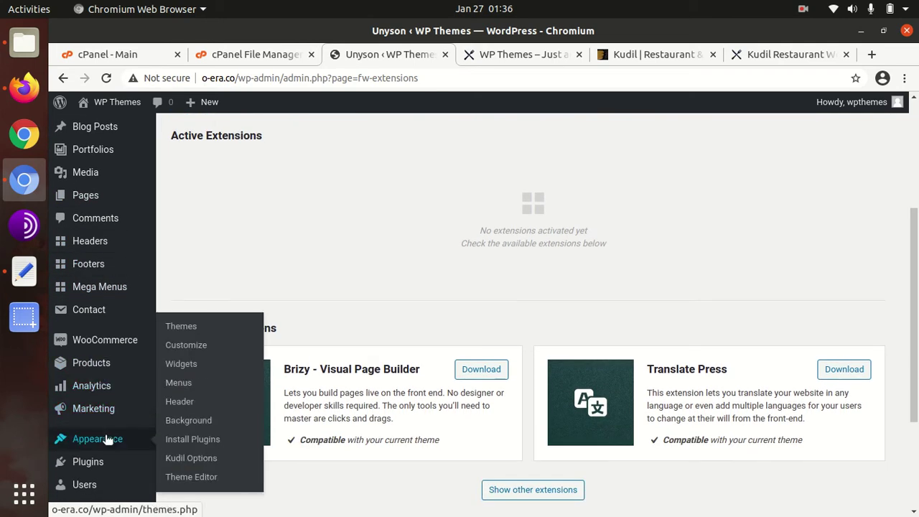
left_click(191, 460)
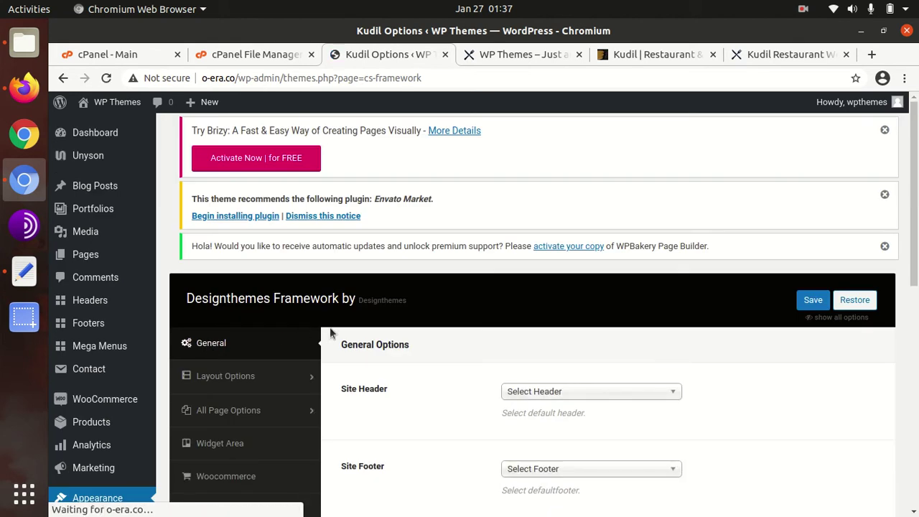
scroll(273, 343, "down", 5)
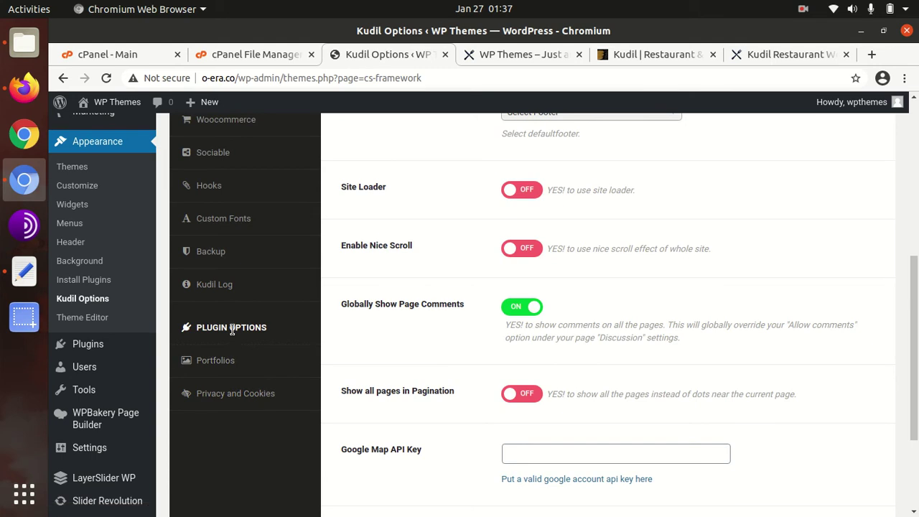
scroll(231, 329, "up", 3)
scroll(233, 333, "up", 1)
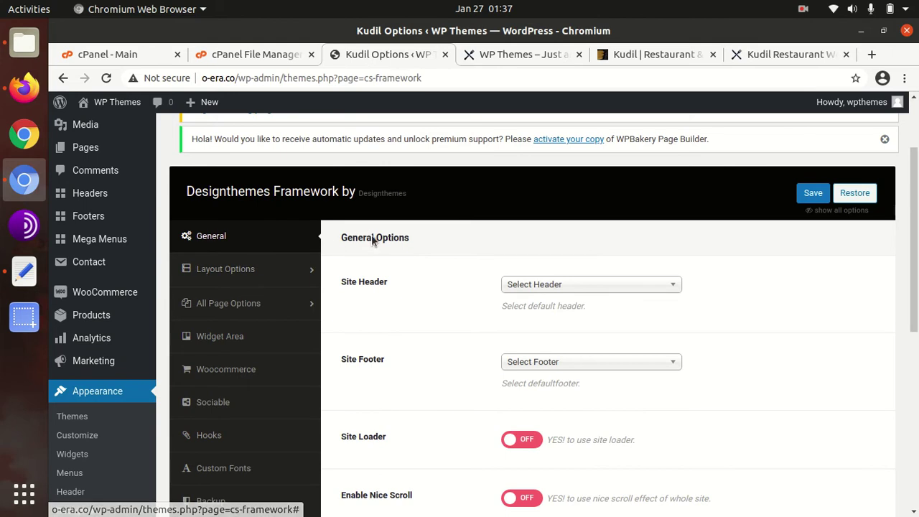
scroll(368, 232, "up", 2)
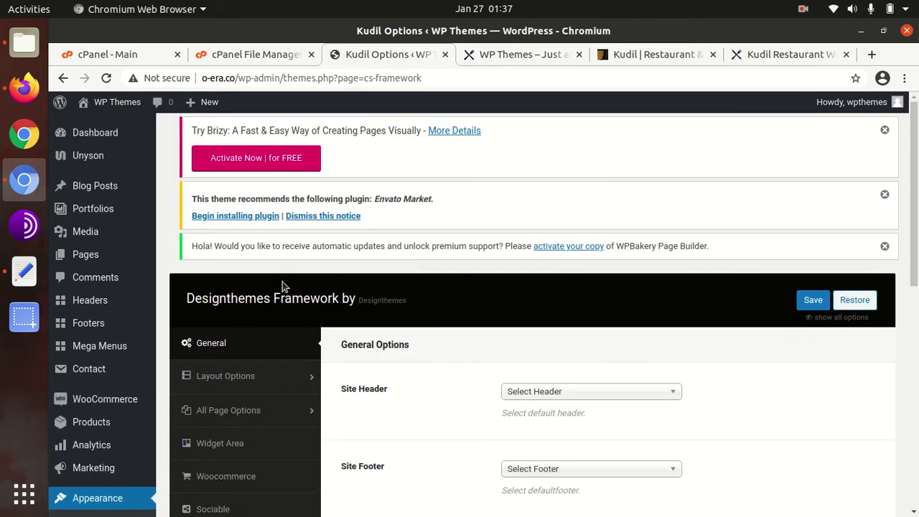
Reopen the Unyson extensions page, show the other extensions and download the Backup & Demo Content extension.
mouse_move(101, 156)
left_click(180, 159)
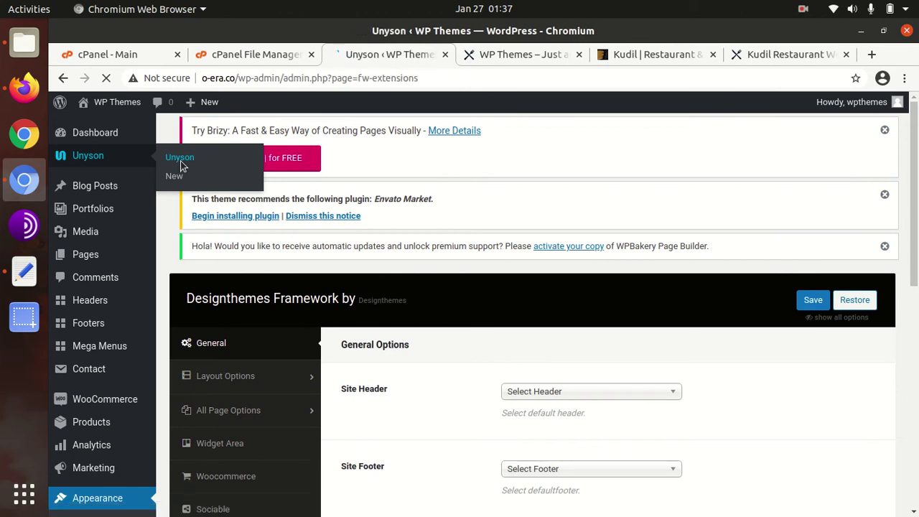
scroll(364, 286, "down", 5)
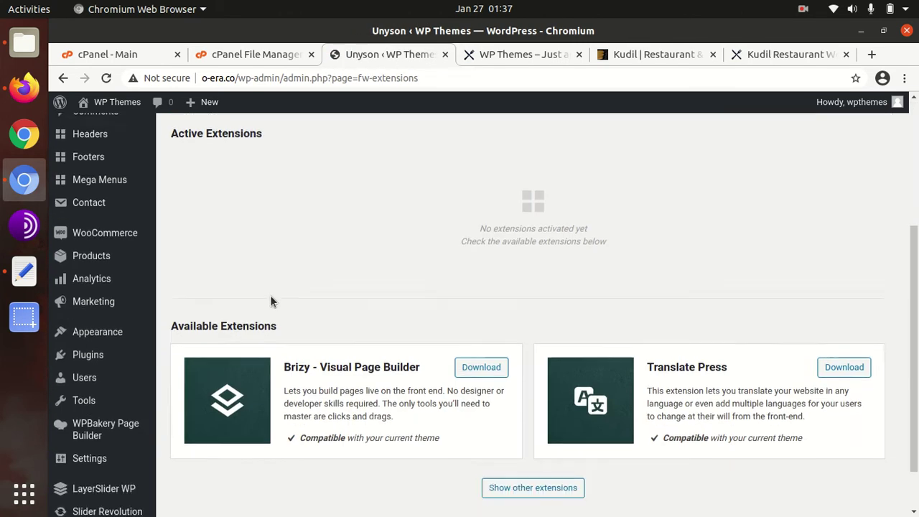
left_click(520, 457)
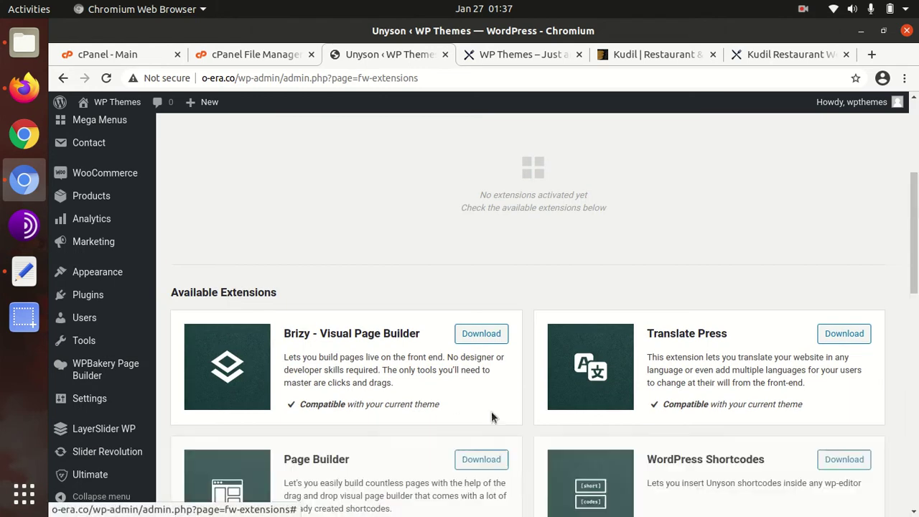
scroll(421, 349, "down", 4)
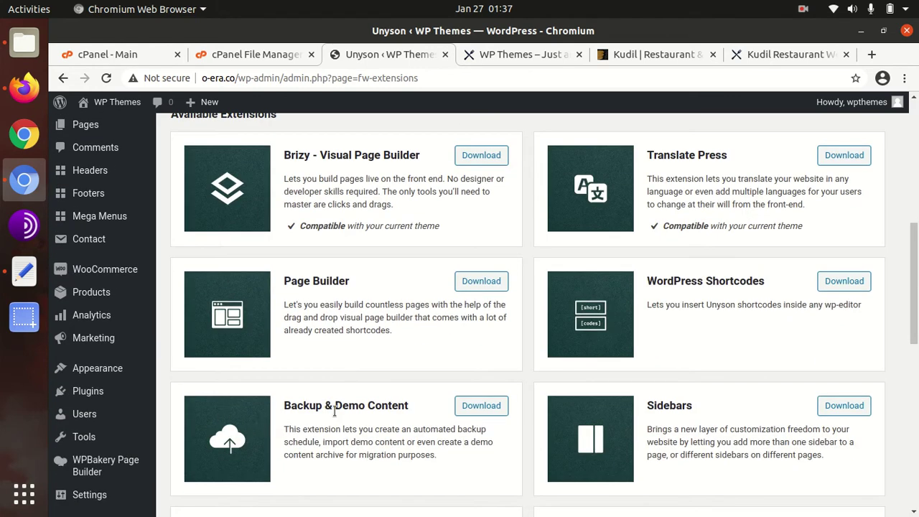
scroll(479, 408, "down", 3)
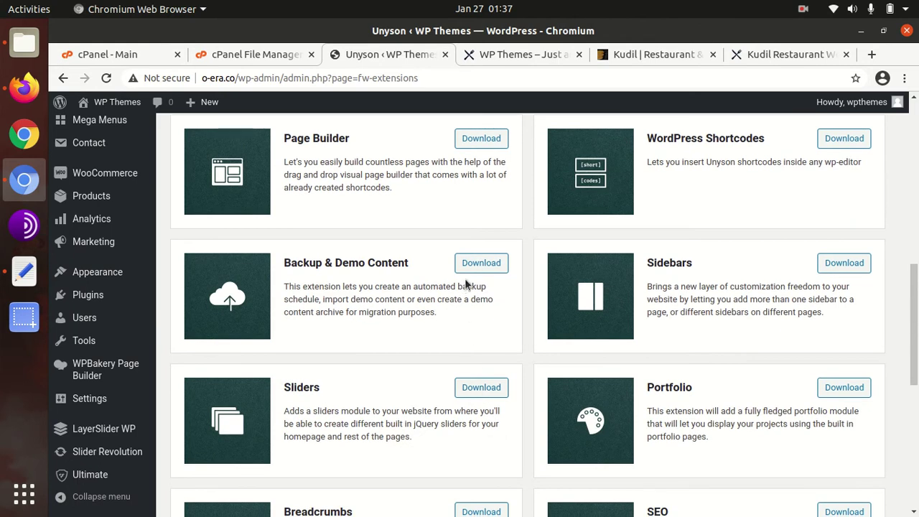
left_click(472, 275)
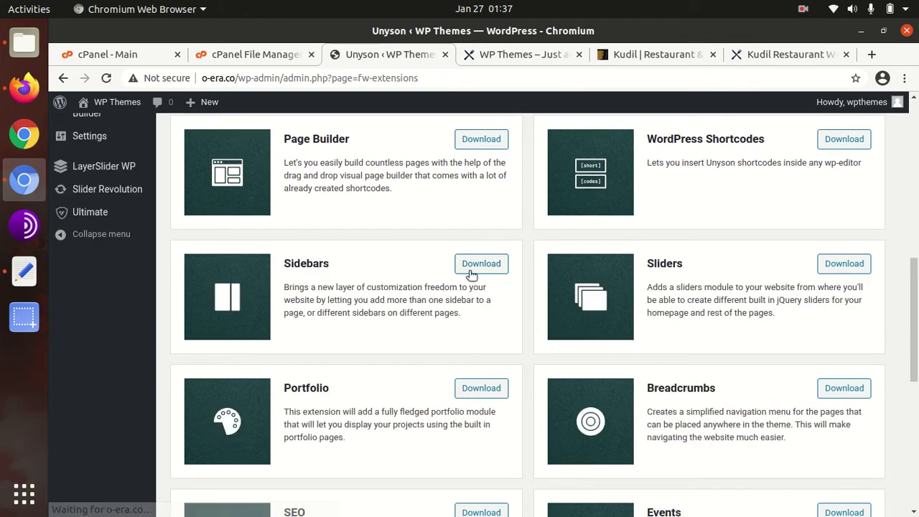
scroll(426, 300, "up", 1)
scroll(427, 302, "up", 3)
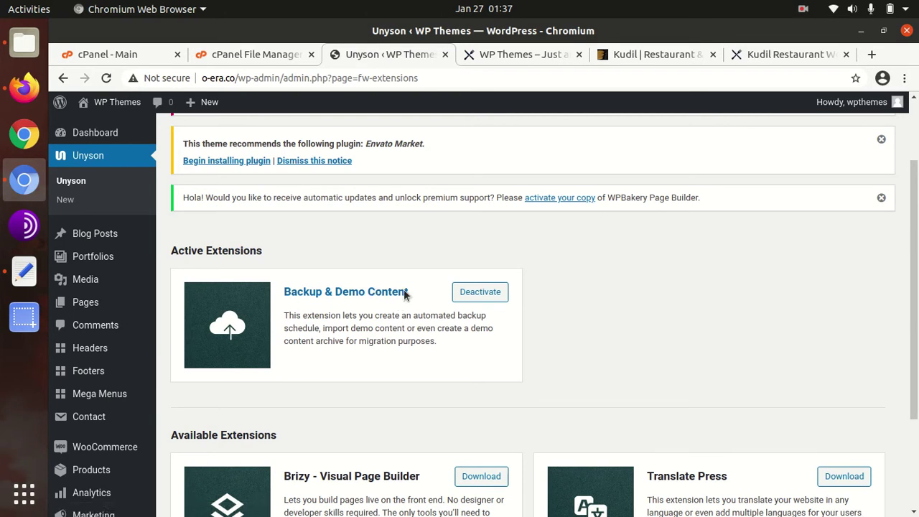
Open the Demo Content Install page, install the Default Demo and accept that the existing site content is replaced.
scroll(107, 332, "down", 4)
mouse_move(83, 472)
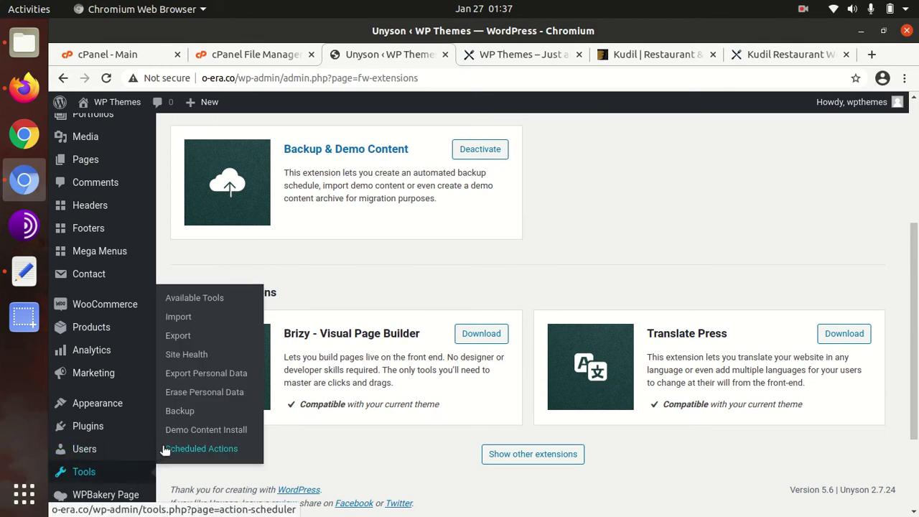
left_click(188, 431)
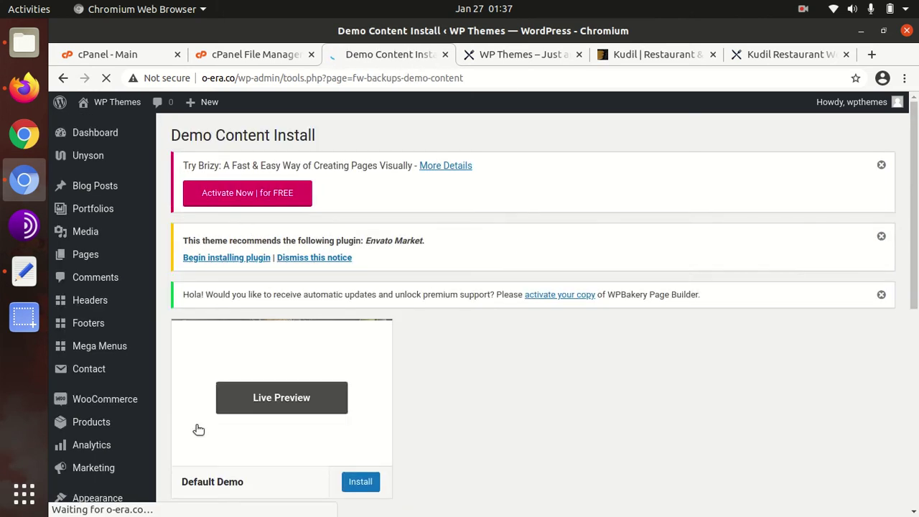
scroll(521, 395, "down", 2)
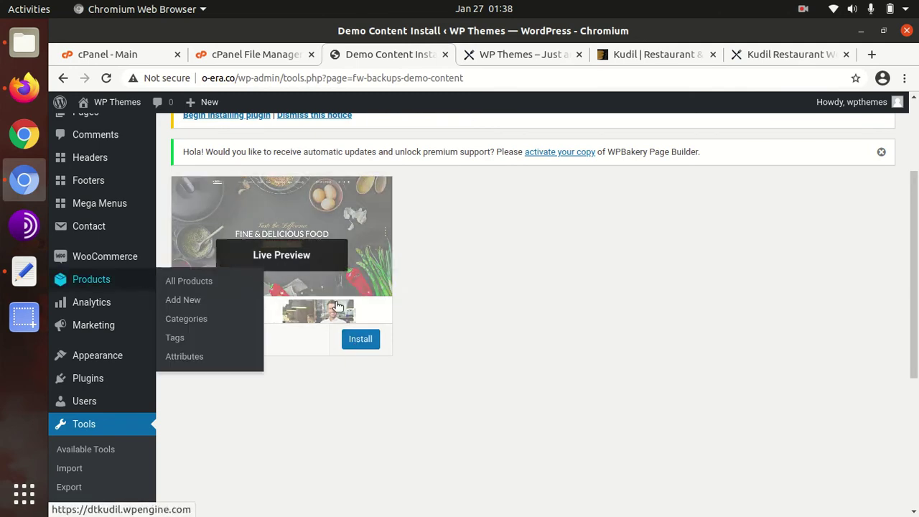
left_click(361, 348)
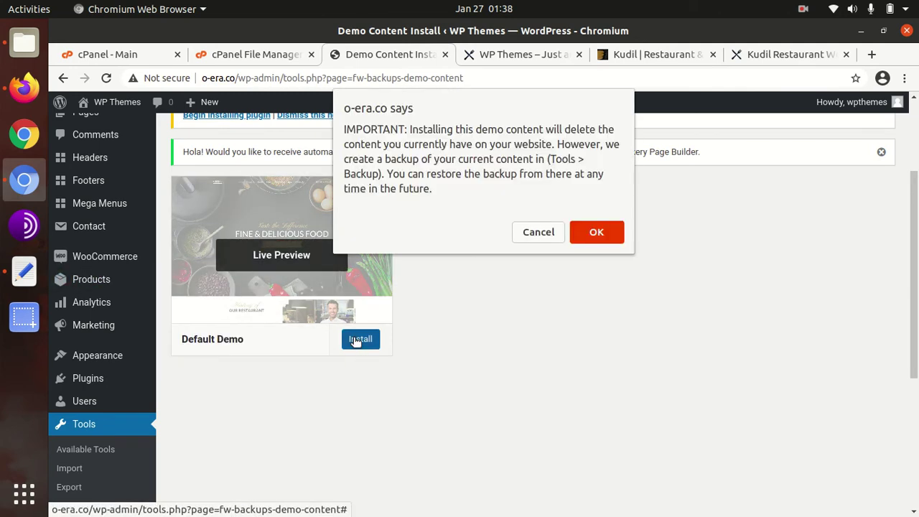
left_click(607, 235)
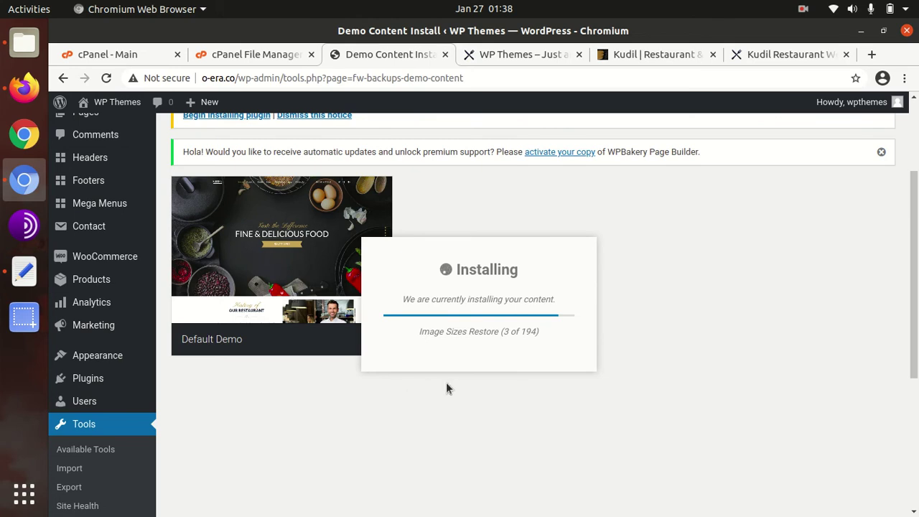
left_click_drag(421, 330, 483, 344)
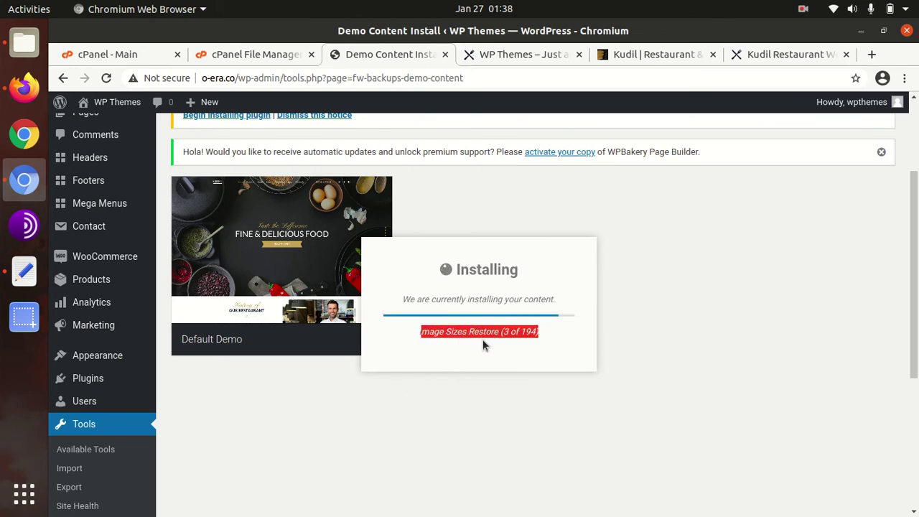
left_click(554, 343)
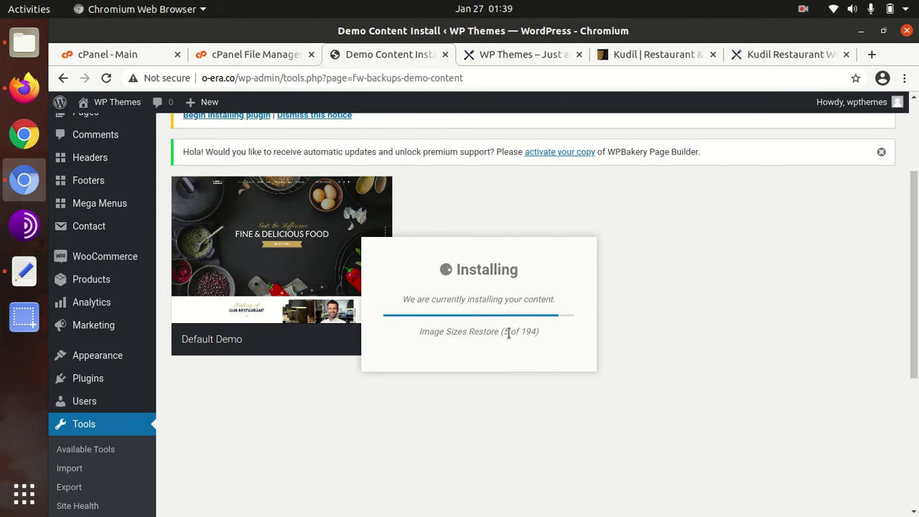
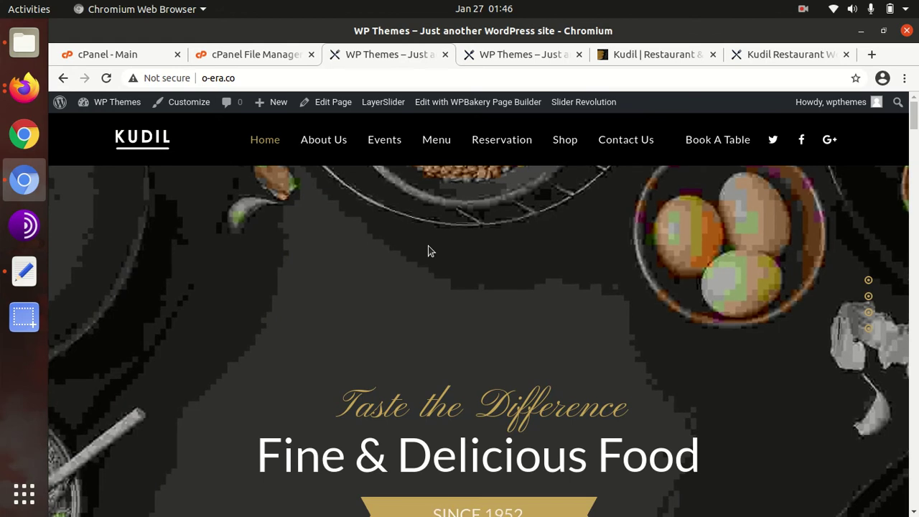
Look through the live site's home page from the hero slider down to the Stunning Things section.
scroll(441, 285, "down", 4)
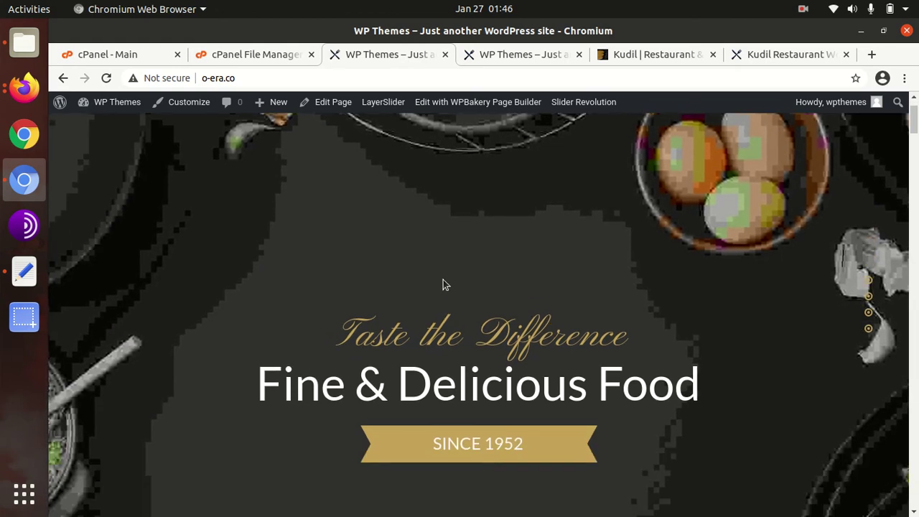
scroll(440, 283, "down", 1)
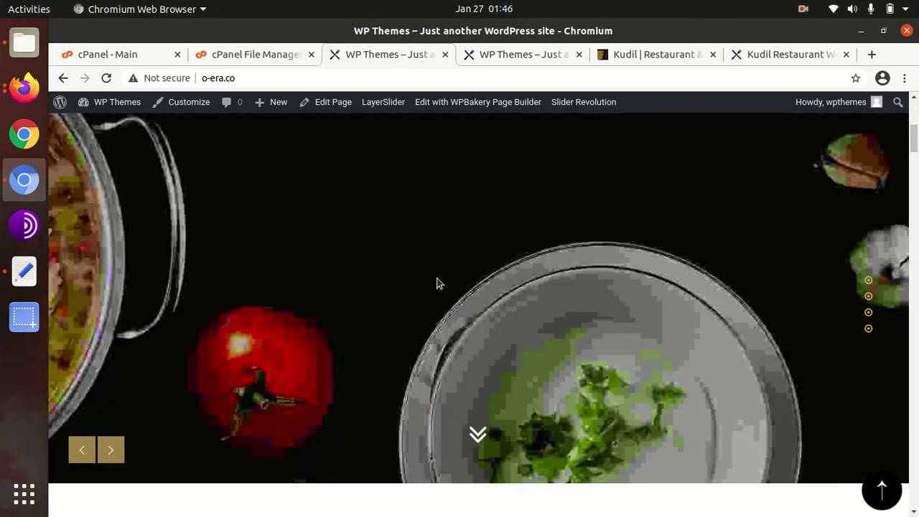
scroll(437, 283, "down", 3)
scroll(359, 269, "down", 3)
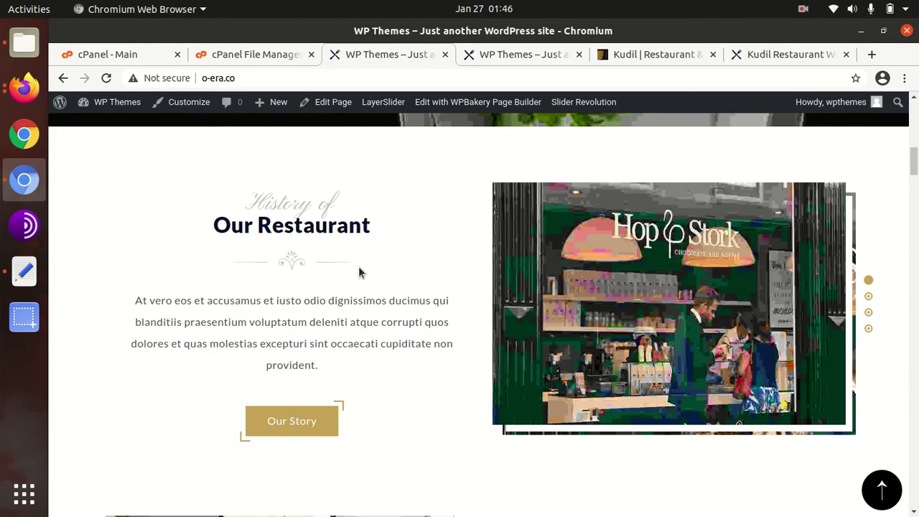
scroll(454, 271, "down", 5)
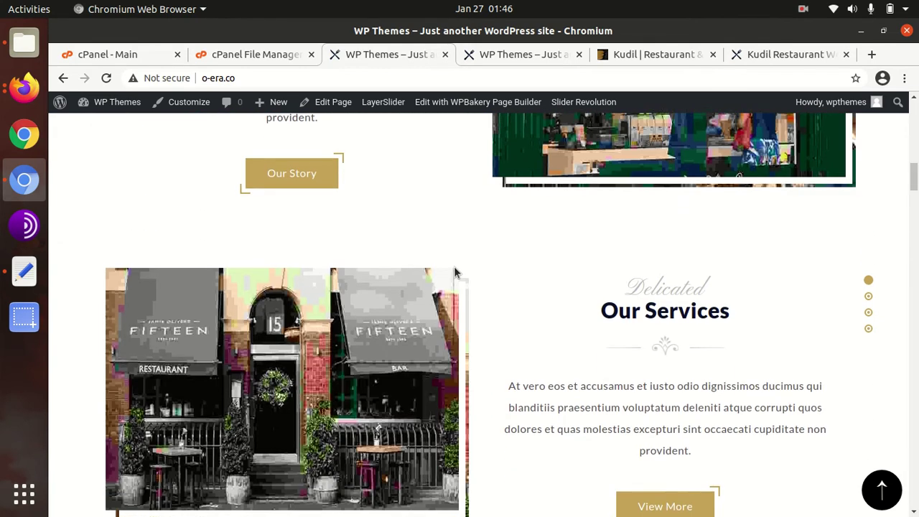
scroll(454, 271, "down", 6)
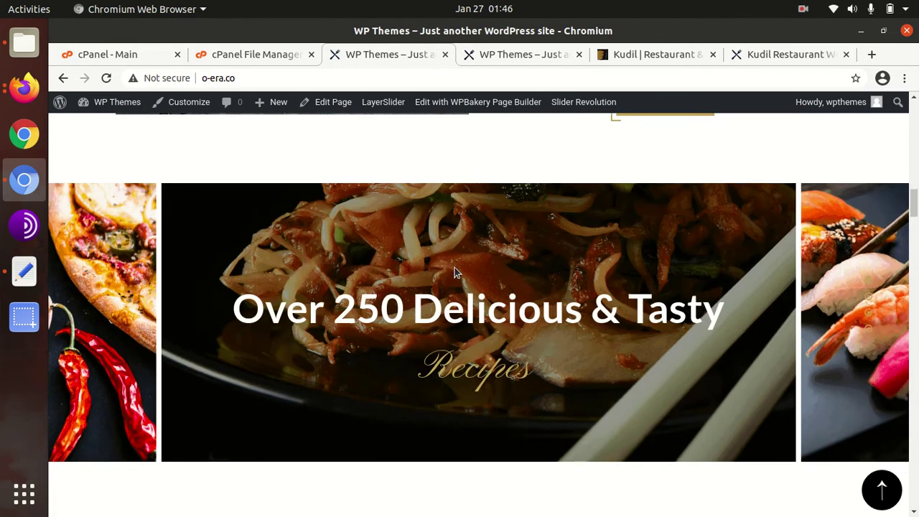
scroll(455, 272, "down", 2)
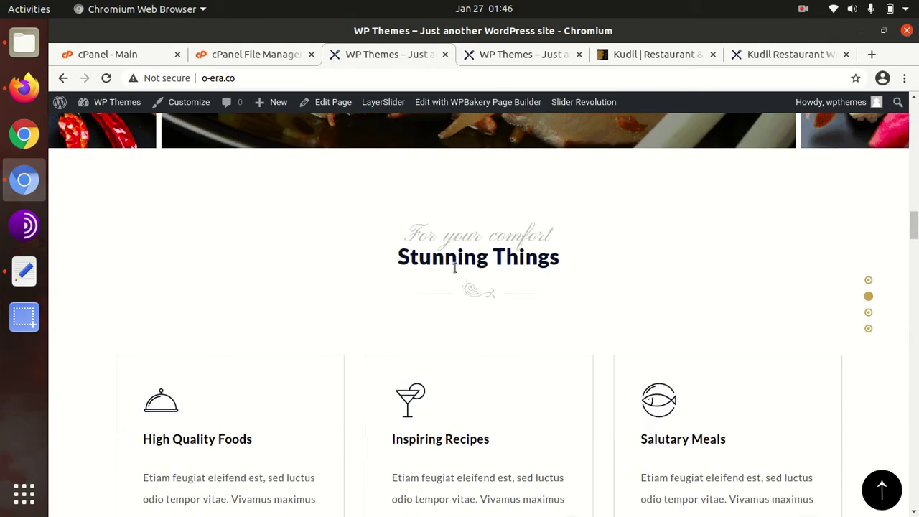
Return to the home page's hero slider, view its slides and advance it by two slides.
scroll(454, 271, "up", 7)
scroll(493, 270, "up", 7)
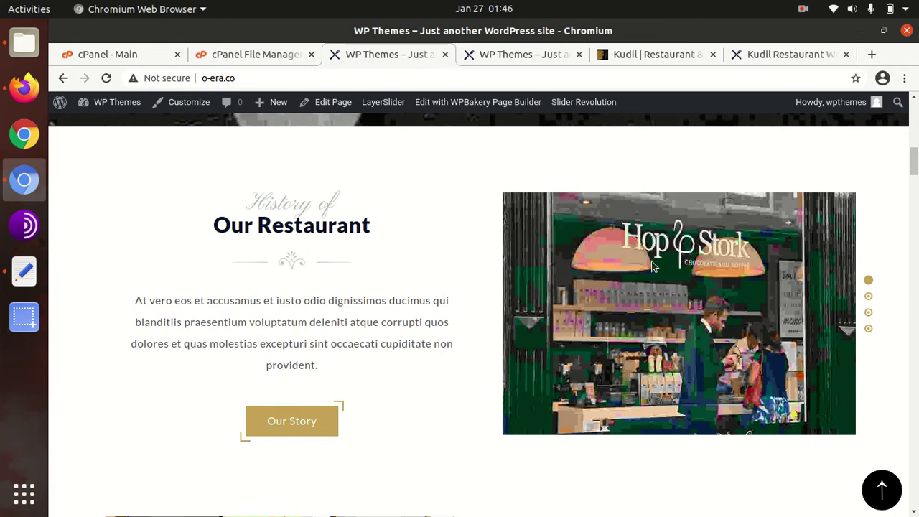
scroll(630, 287, "up", 6)
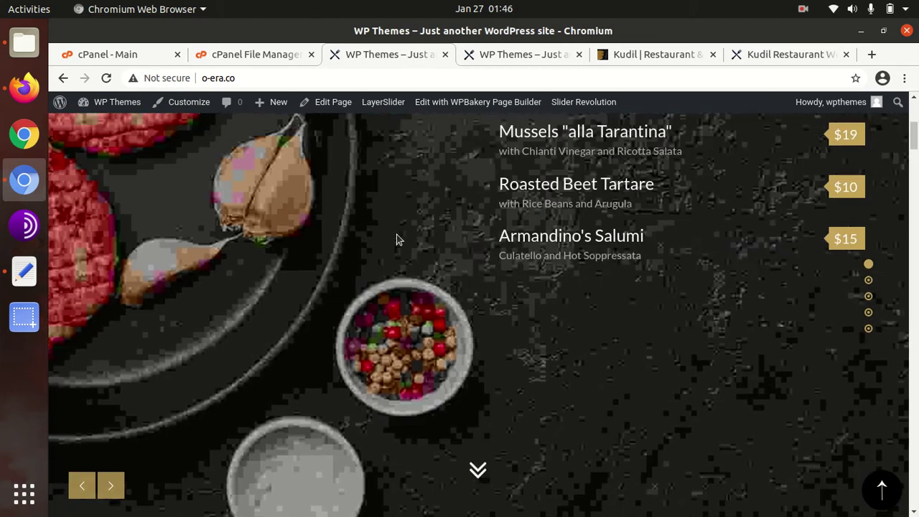
scroll(334, 240, "up", 2)
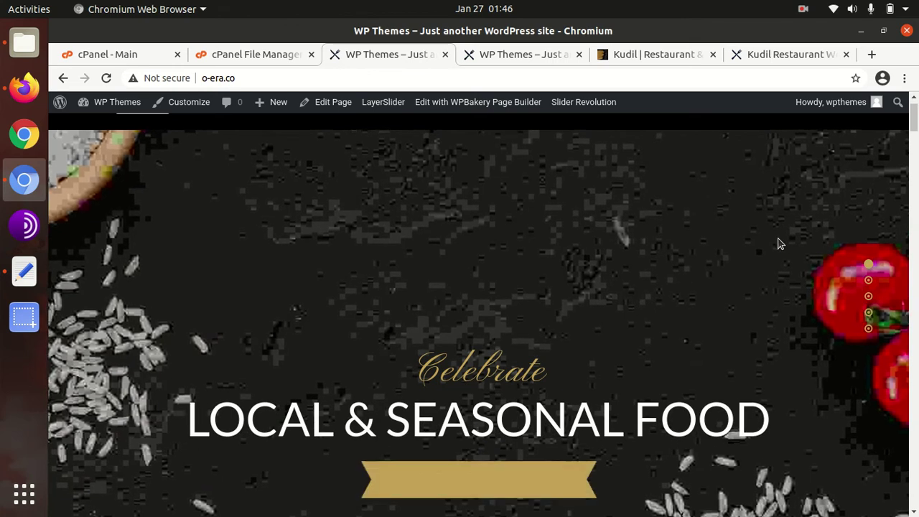
scroll(743, 228, "down", 5)
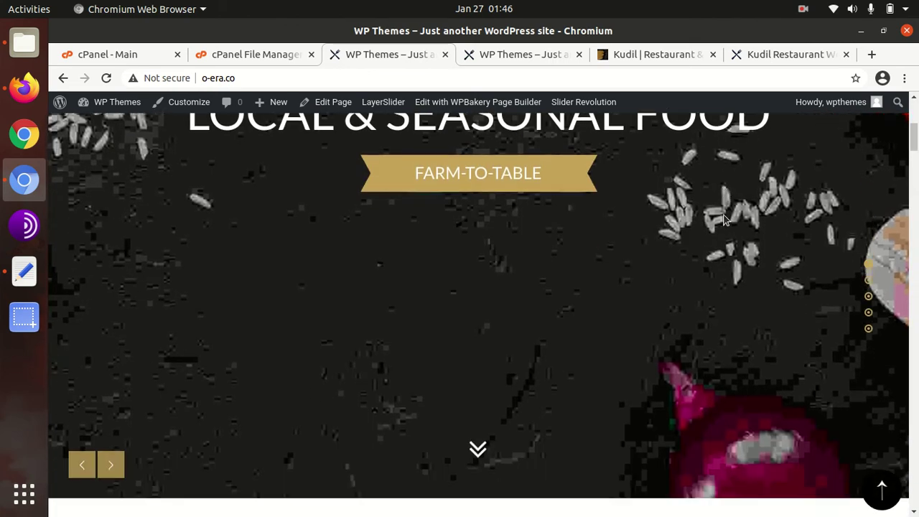
scroll(722, 217, "down", 4)
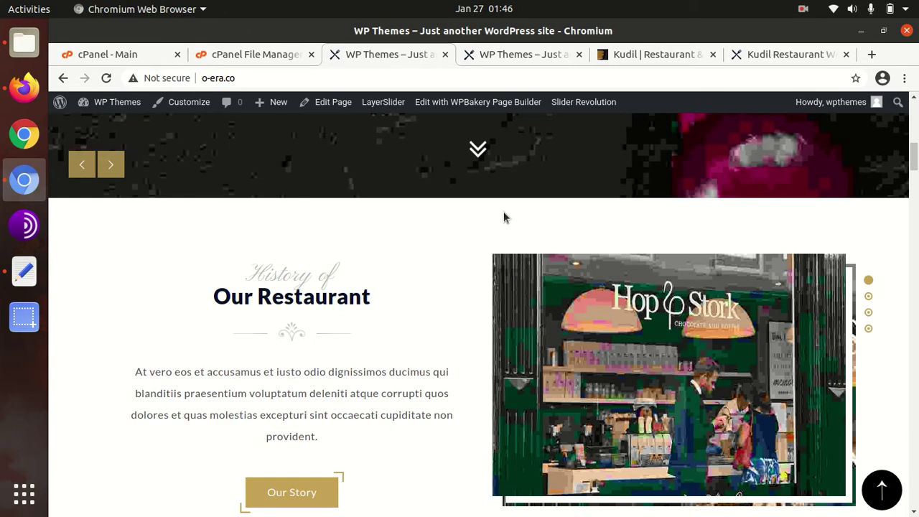
scroll(118, 201, "up", 1)
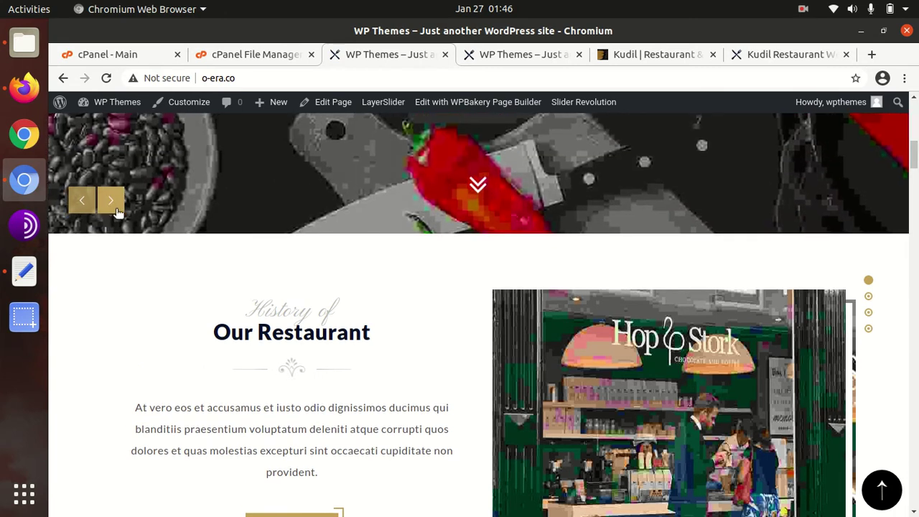
left_click(115, 208)
scroll(170, 248, "up", 2)
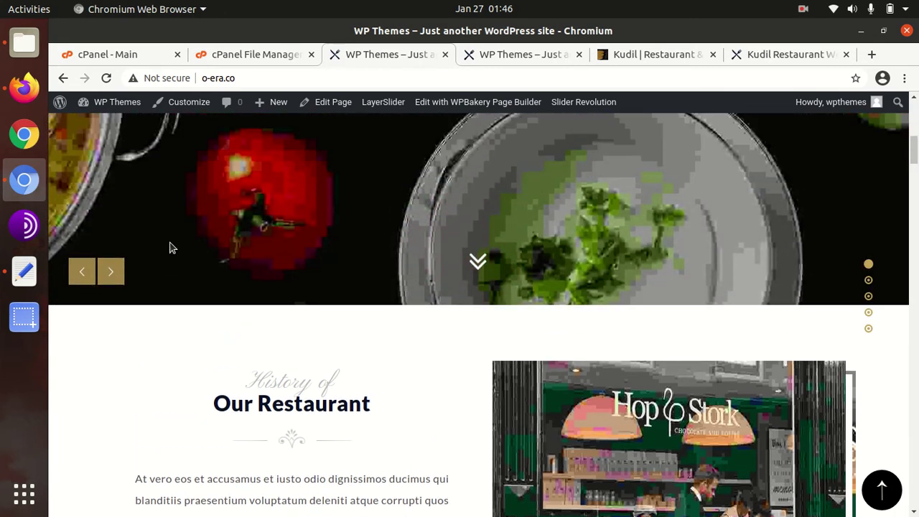
left_click(113, 270)
Look through the home page from the Our Restaurant section down to the chef section with the food and drink highlights.
scroll(843, 247, "down", 5)
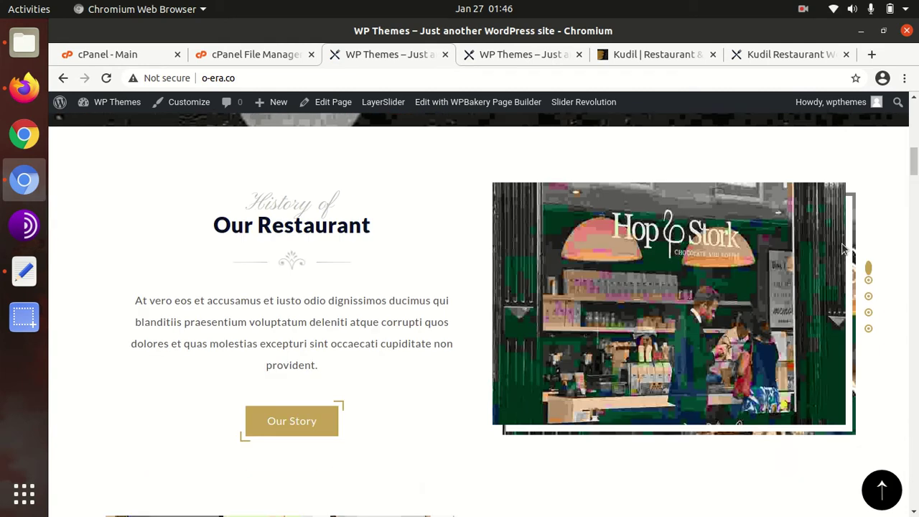
scroll(844, 247, "down", 10)
scroll(624, 240, "down", 5)
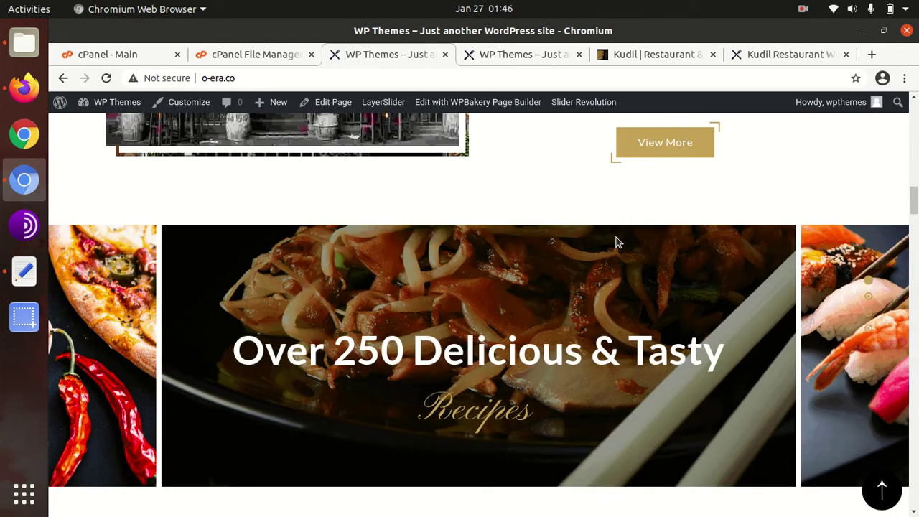
scroll(616, 241, "down", 10)
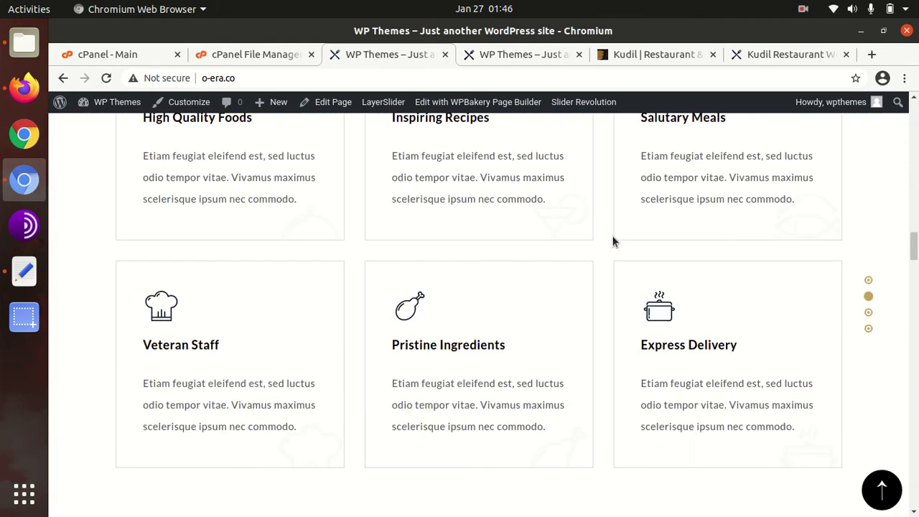
scroll(442, 215, "down", 9)
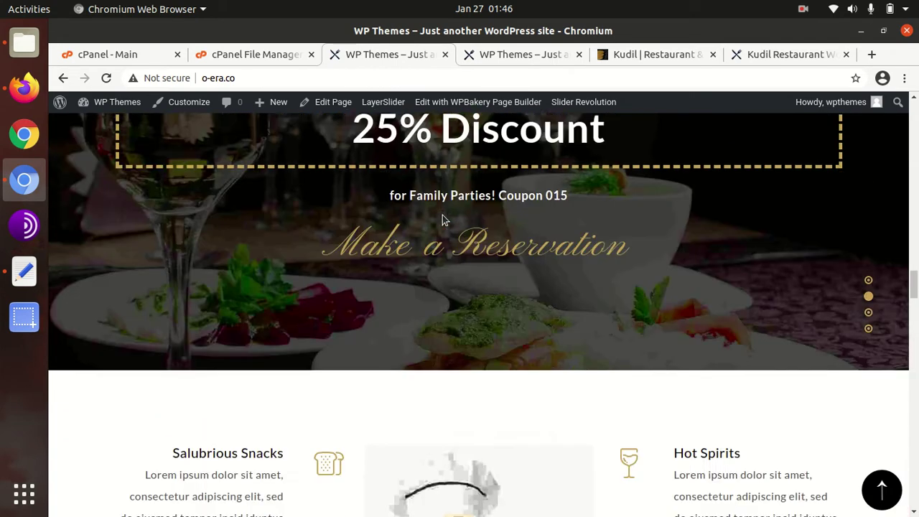
scroll(442, 214, "down", 5)
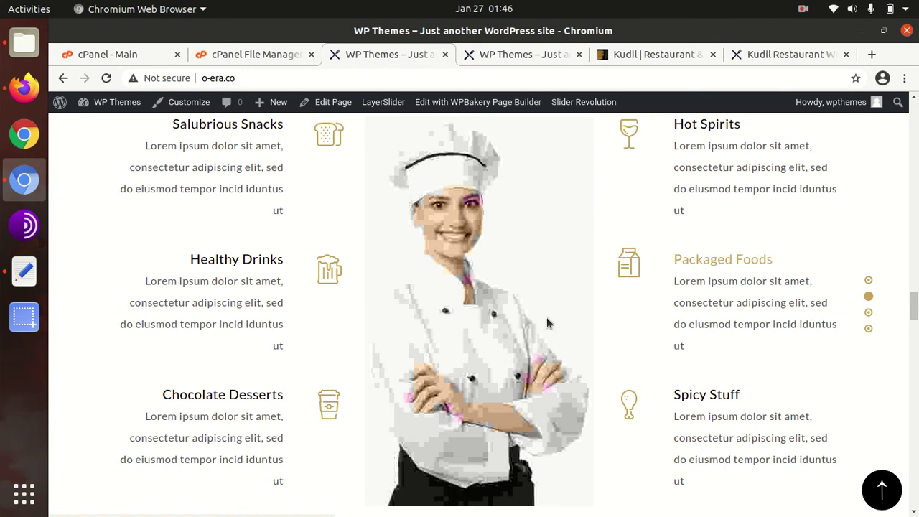
Open the site's About Us page and look through its introduction, photos and restaurant history timeline.
scroll(296, 282, "up", 14)
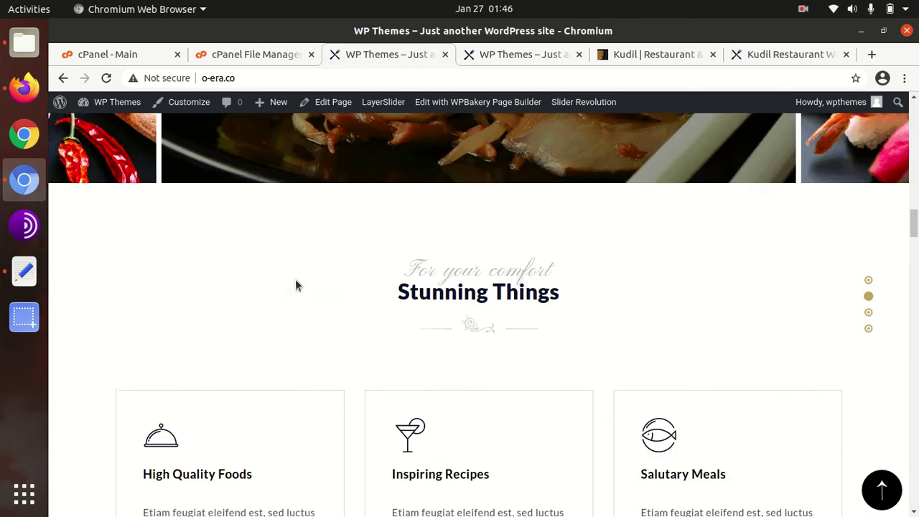
scroll(295, 285, "up", 20)
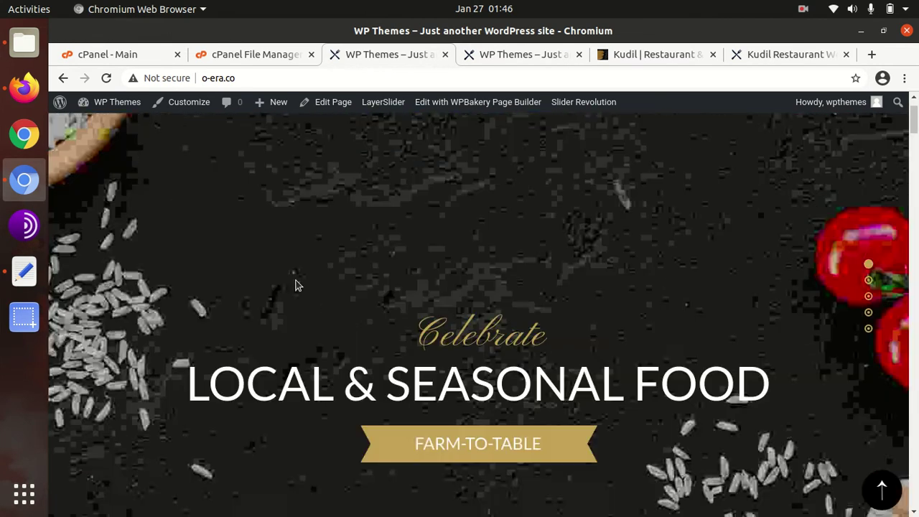
scroll(295, 285, "up", 2)
left_click(323, 147)
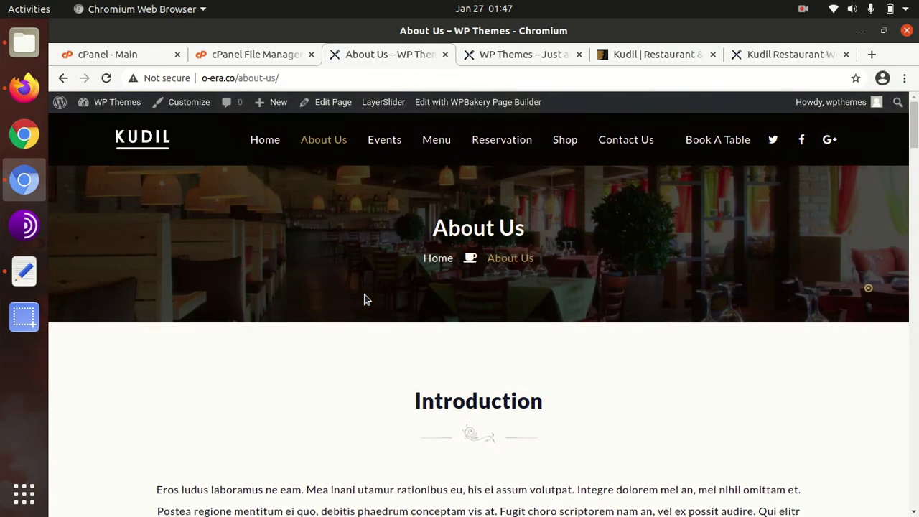
scroll(444, 293, "down", 2)
scroll(444, 293, "down", 4)
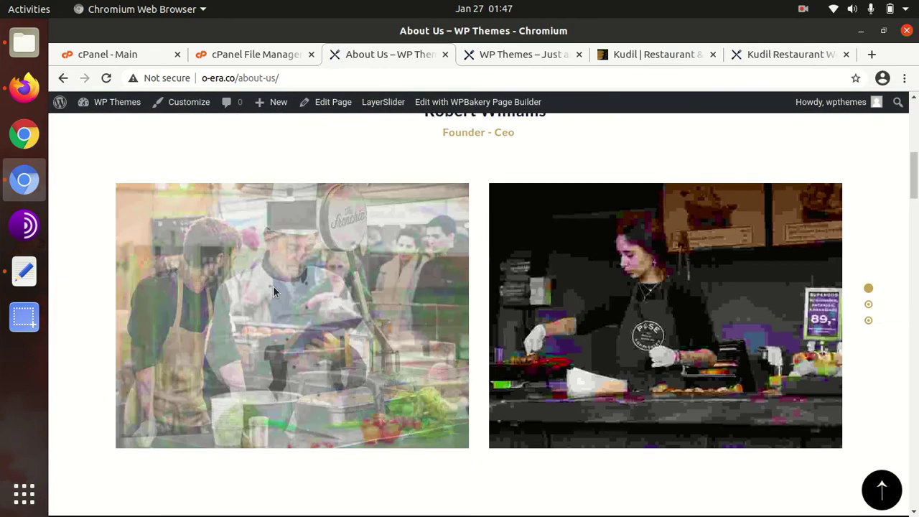
scroll(676, 278, "down", 2)
scroll(725, 282, "down", 3)
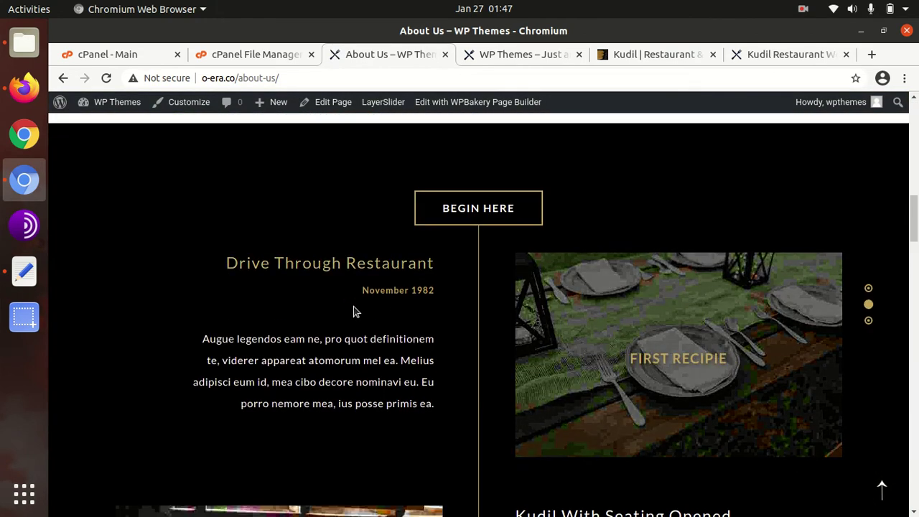
scroll(345, 316, "down", 5)
scroll(481, 305, "down", 3)
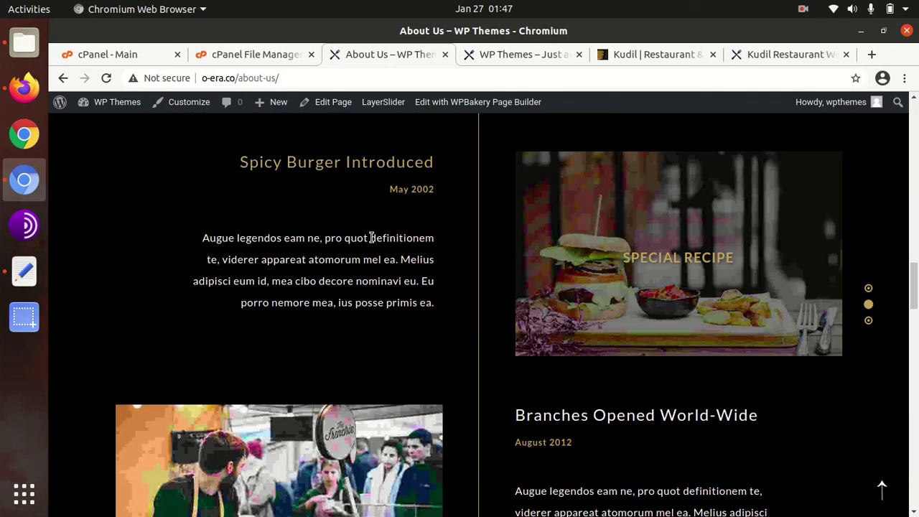
scroll(472, 263, "up", 9)
scroll(713, 295, "up", 4)
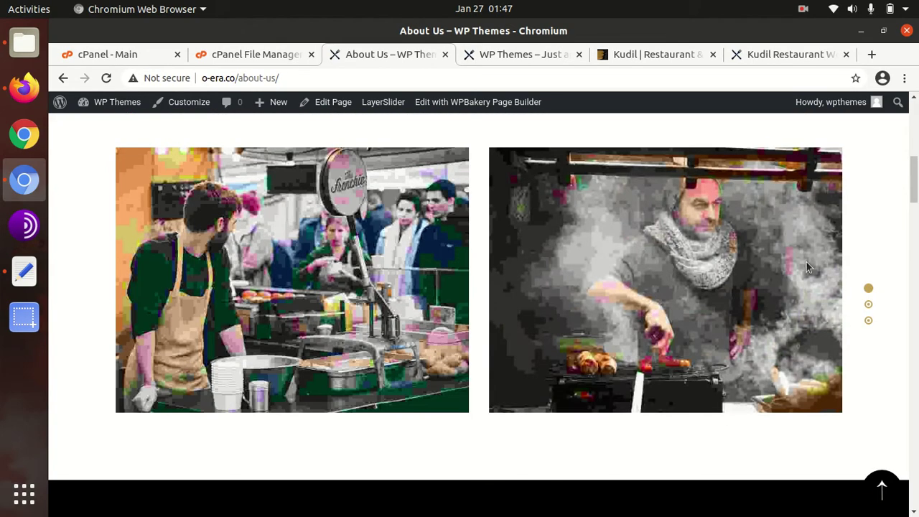
Test the About Us page's section navigation dots by jumping between its sections, ending at the page header.
left_click(869, 305)
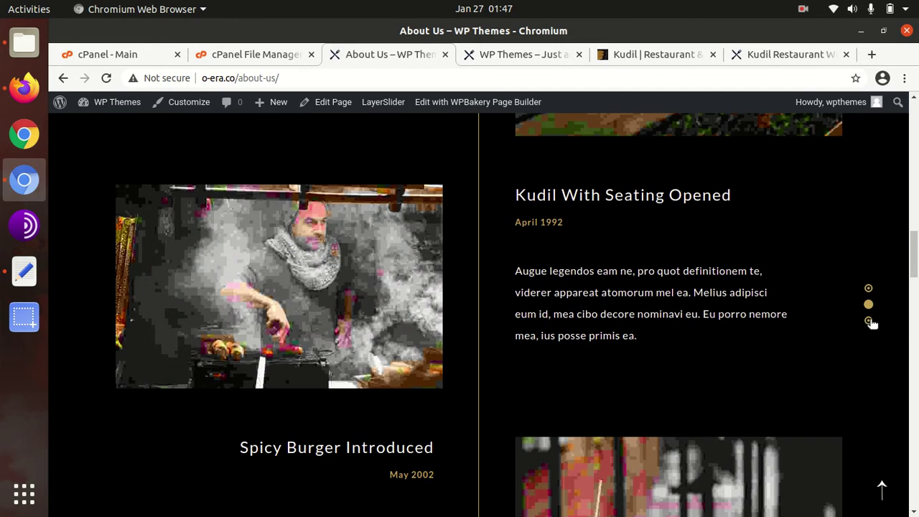
left_click(869, 320)
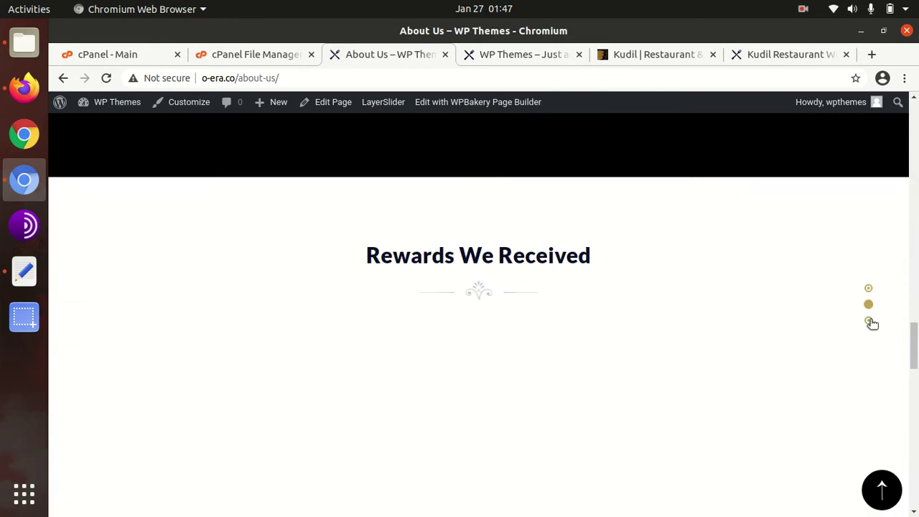
left_click(870, 304)
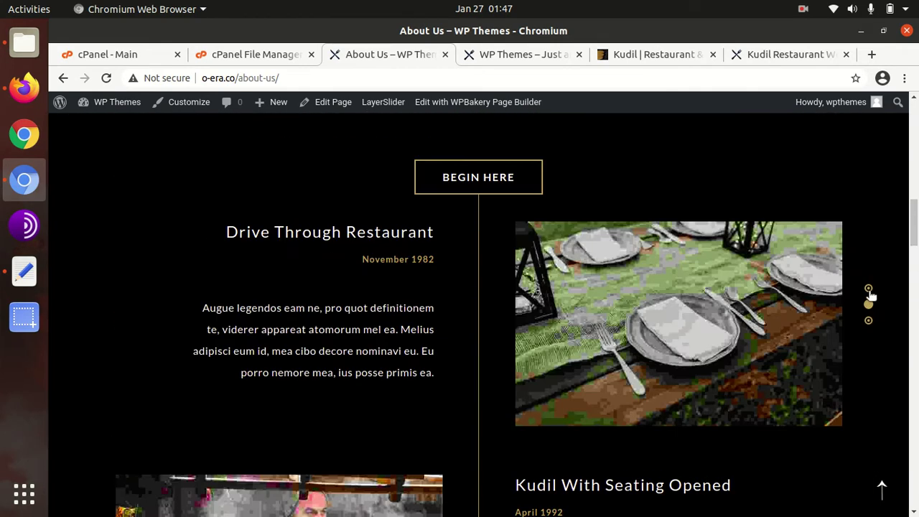
left_click(869, 288)
scroll(497, 279, "up", 4)
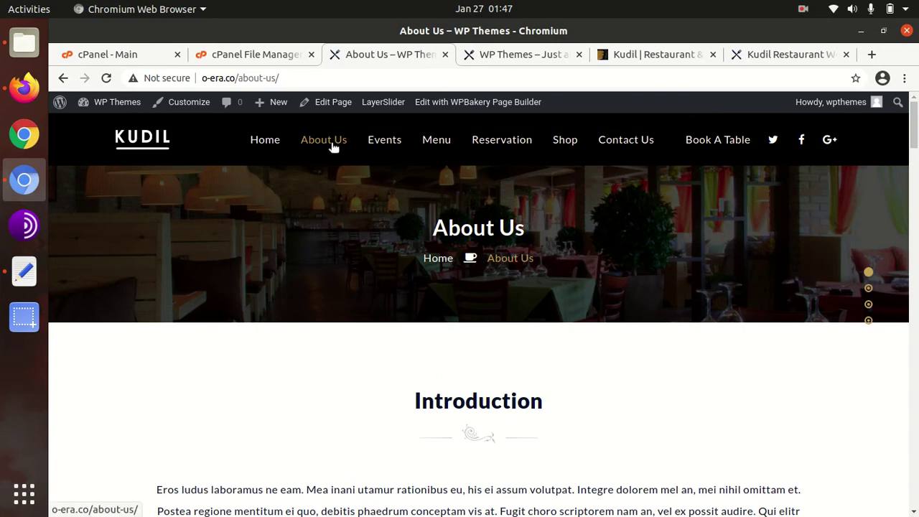
Open the Events page and look through the Private Events, Events Rooms and New Ideas Each Time sections.
left_click(391, 148)
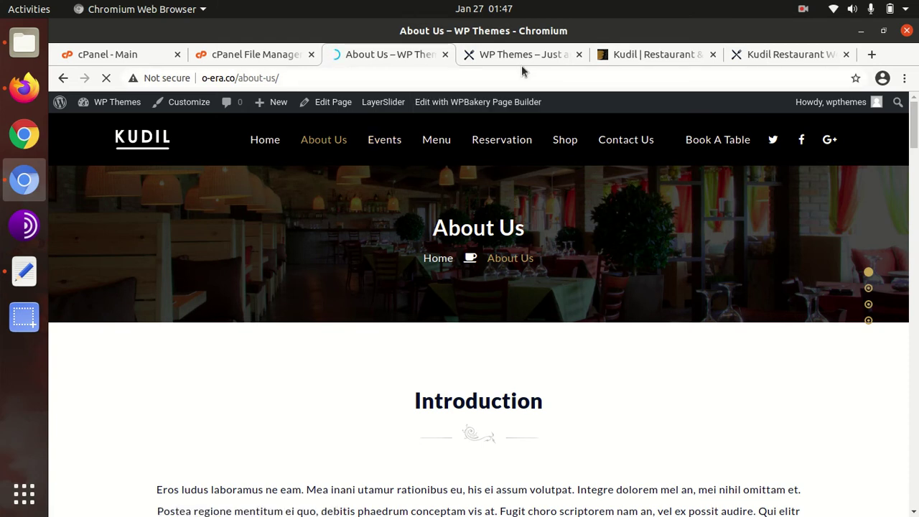
left_click(492, 54)
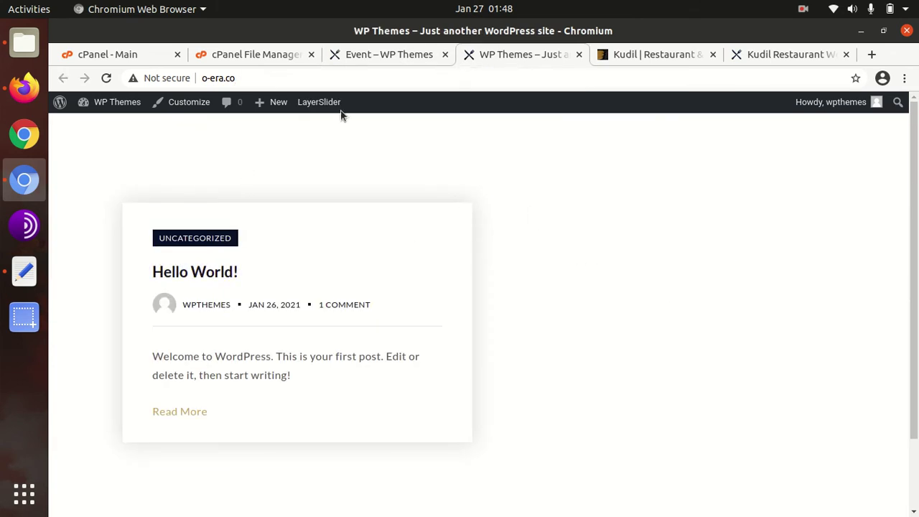
left_click(413, 60)
scroll(529, 280, "down", 7)
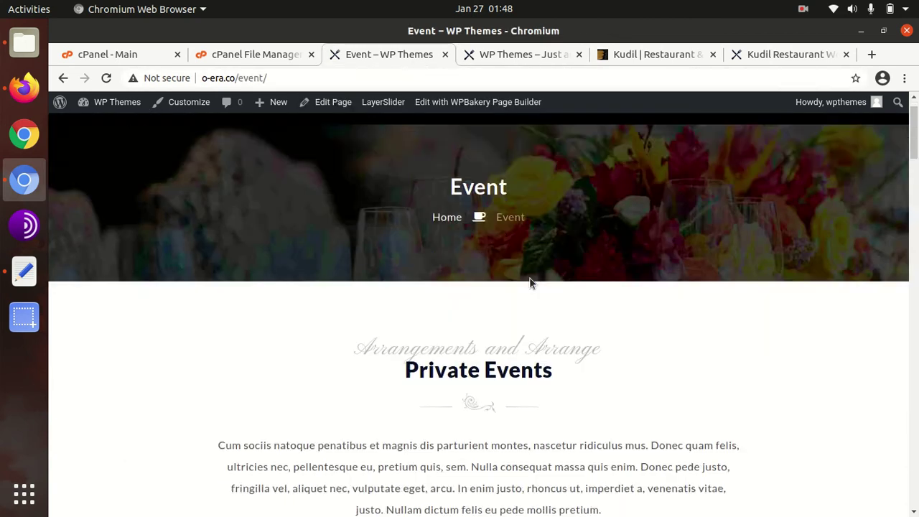
scroll(529, 280, "down", 15)
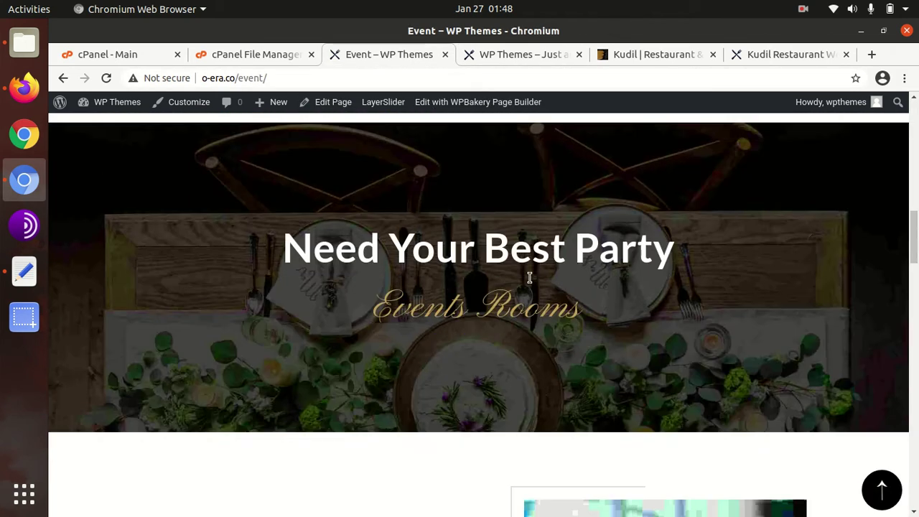
scroll(530, 279, "down", 10)
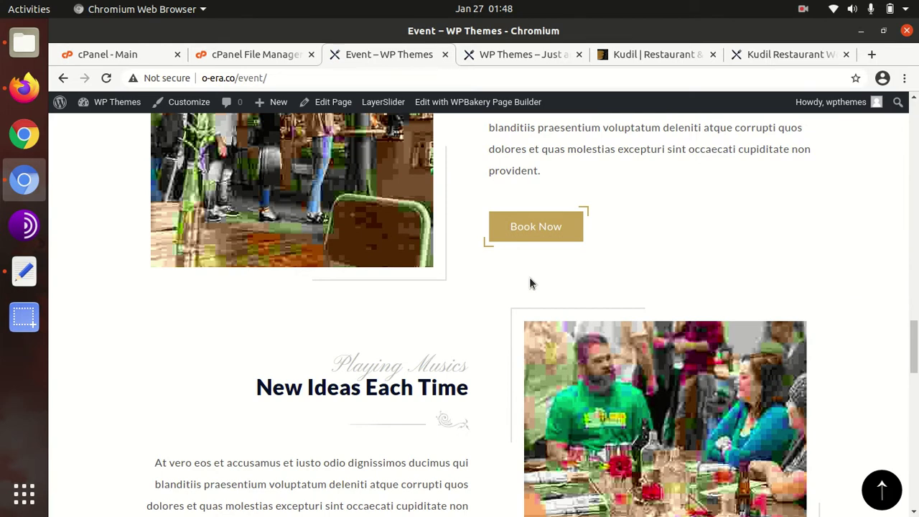
Test the Book Now link above the New Ideas Each Time section and return to the Event page.
left_click(539, 231)
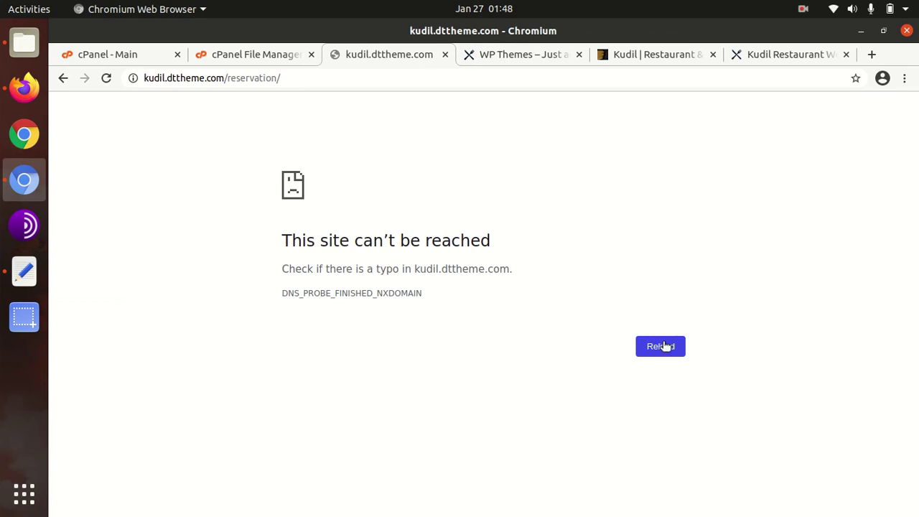
left_click(65, 78)
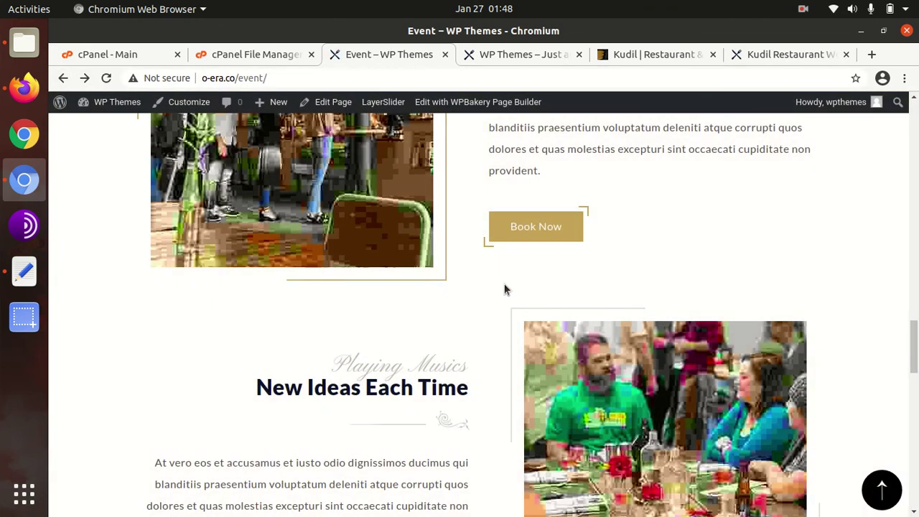
Open the site's Reservation page and examine the opening hours and the online booking form's date and name fields.
scroll(504, 286, "up", 10)
scroll(504, 286, "up", 10)
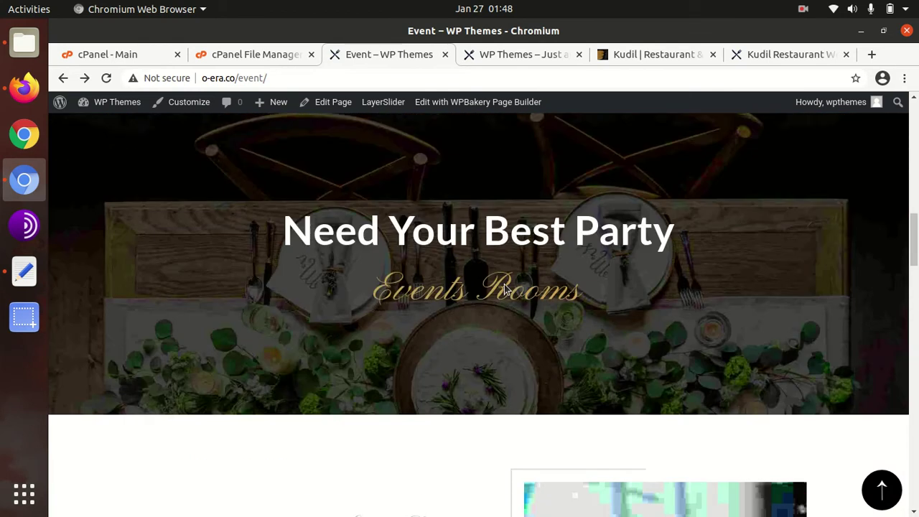
scroll(505, 288, "up", 2)
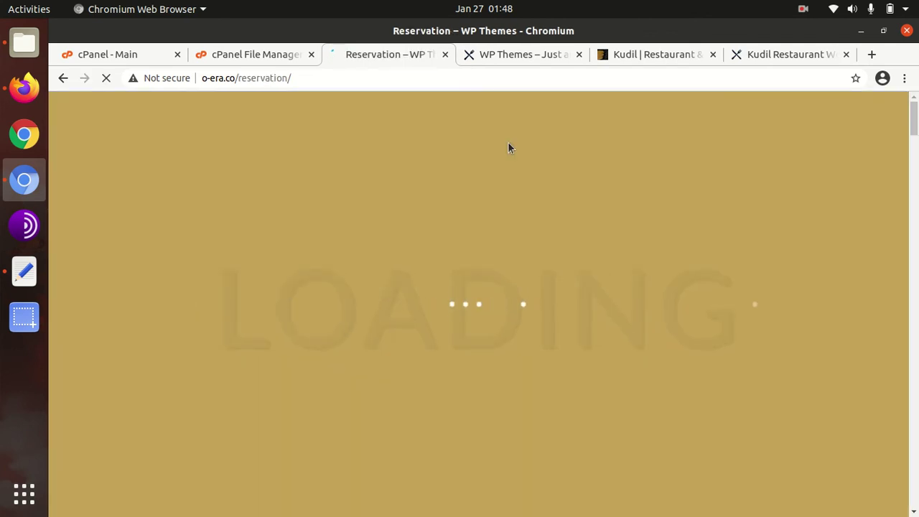
scroll(363, 247, "down", 5)
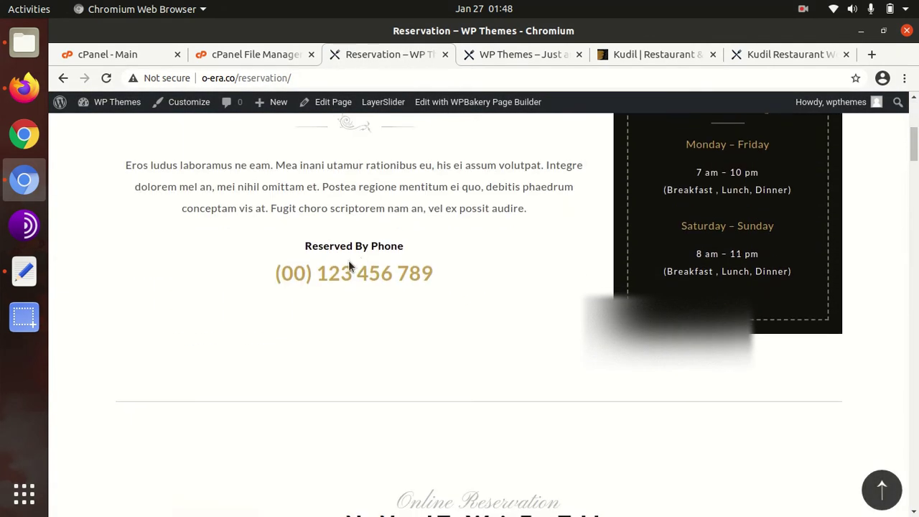
scroll(247, 262, "down", 3)
scroll(250, 268, "down", 3)
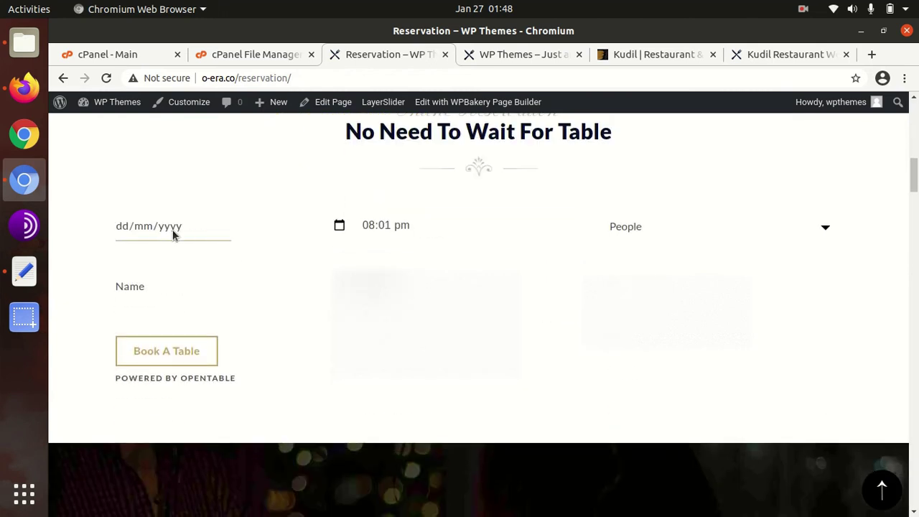
left_click(147, 227)
left_click(133, 287)
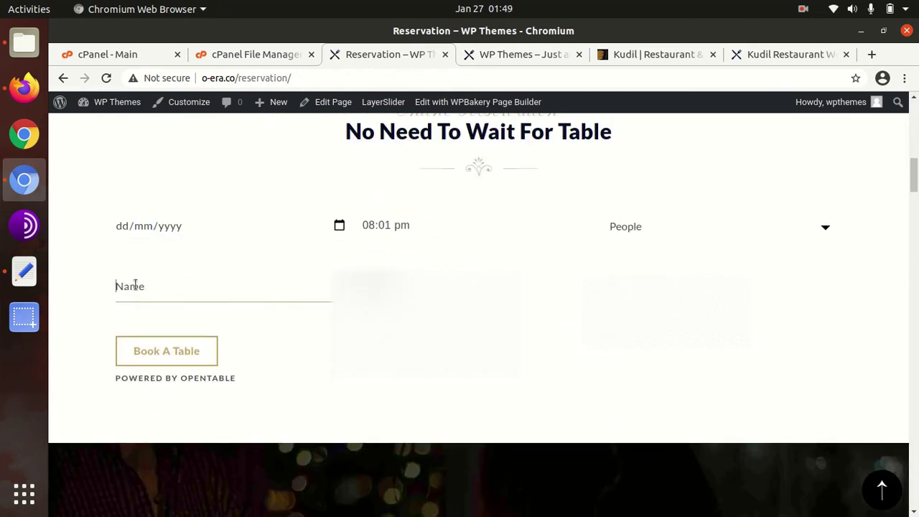
Test the online reservation form by choosing 4 people and trying its date, name, email, phone and time fields.
left_click(149, 231)
left_click(149, 307)
scroll(478, 287, "up", 1)
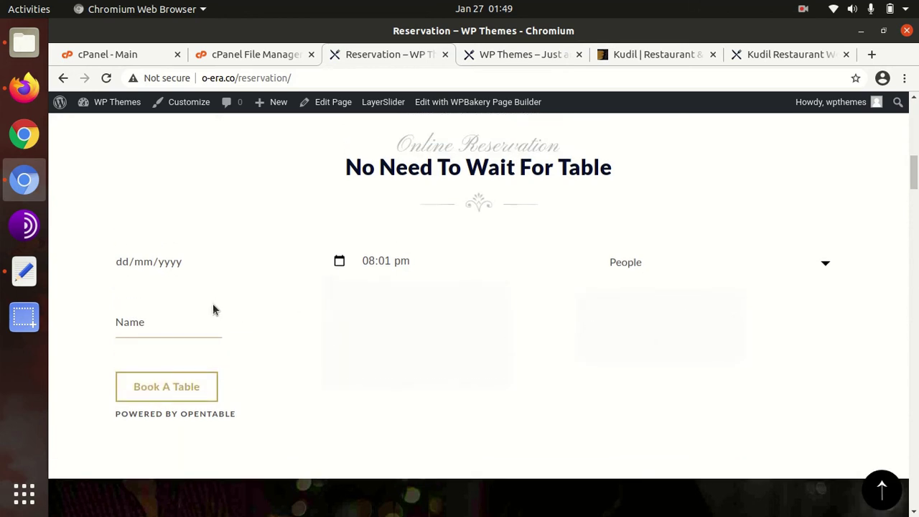
left_click(714, 260)
left_click(710, 338)
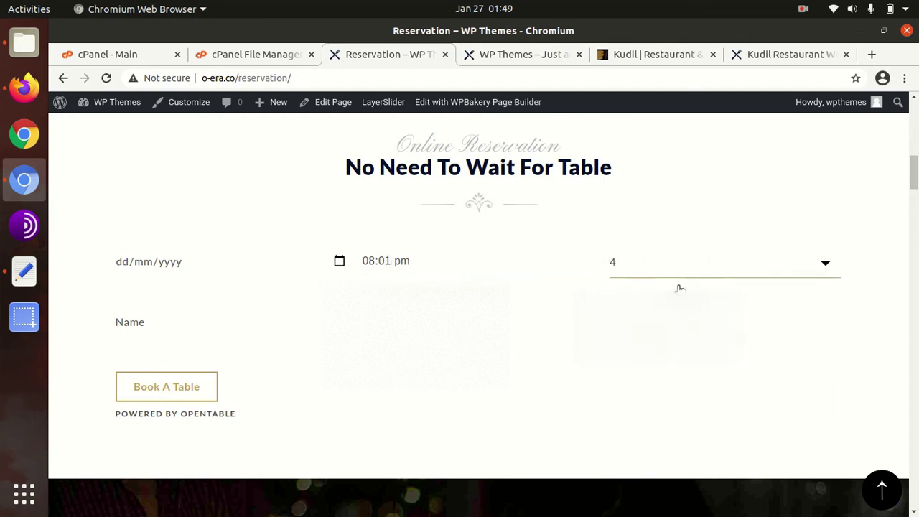
left_click(668, 316)
left_click(415, 316)
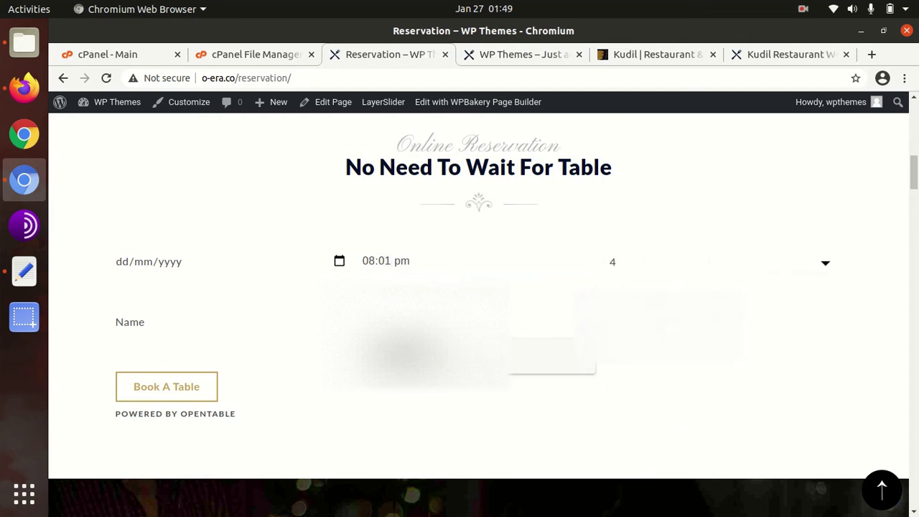
left_click(387, 251)
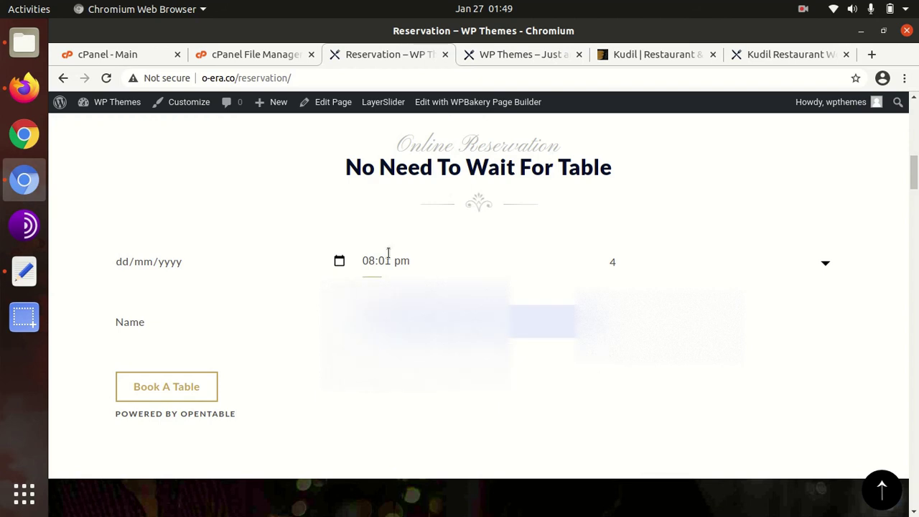
Go back to the Event page, glance over it, and reopen the Reservation page.
left_click(64, 79)
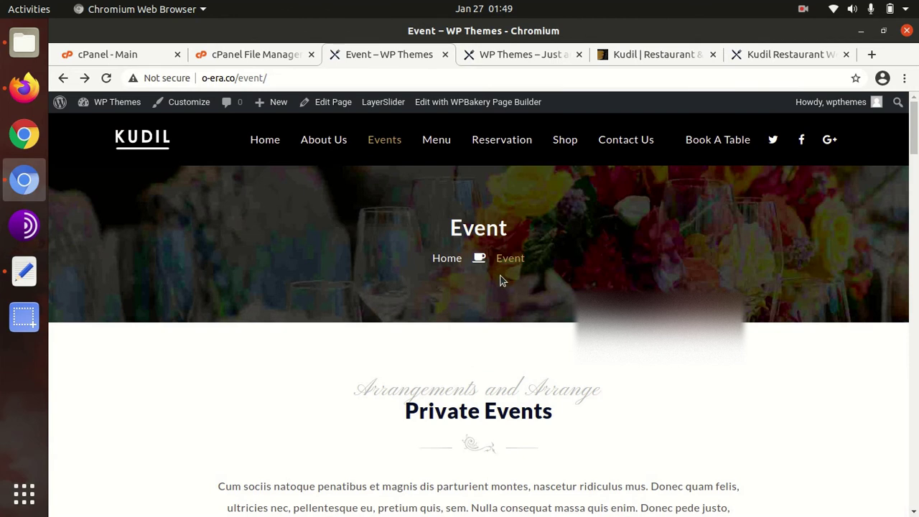
scroll(501, 280, "down", 3)
scroll(501, 279, "up", 3)
left_click(501, 147)
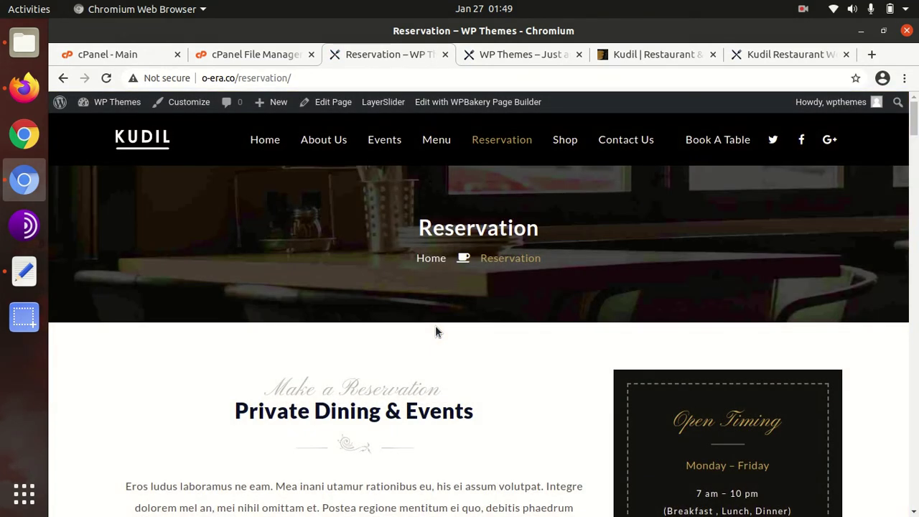
Examine the Reservation page's online booking form, Events Or Celebration section and the choices offered for the number of people.
scroll(502, 327, "down", 3)
scroll(501, 325, "down", 6)
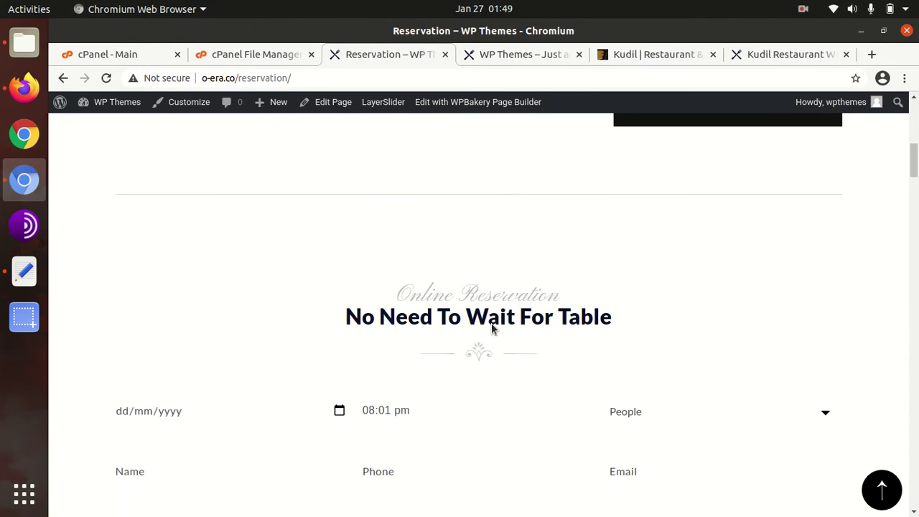
scroll(326, 328, "down", 7)
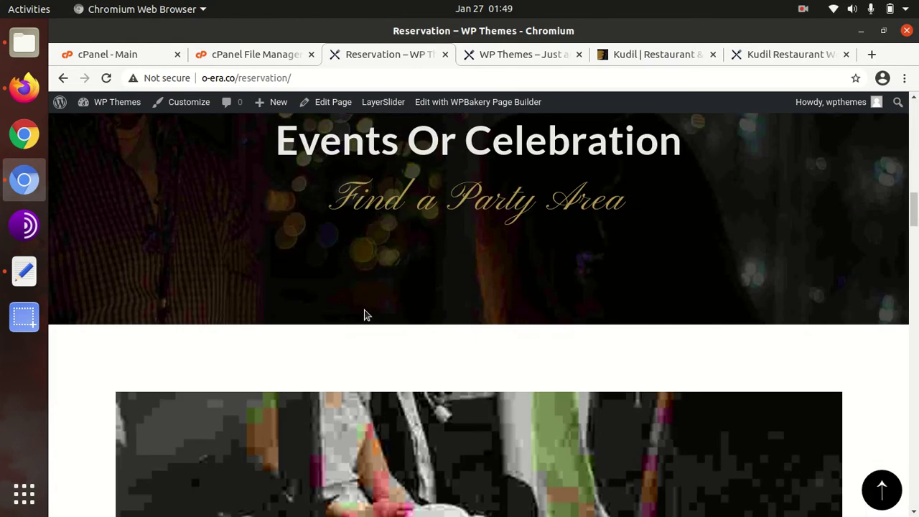
scroll(363, 312, "up", 5)
scroll(365, 313, "down", 2)
scroll(365, 314, "down", 3)
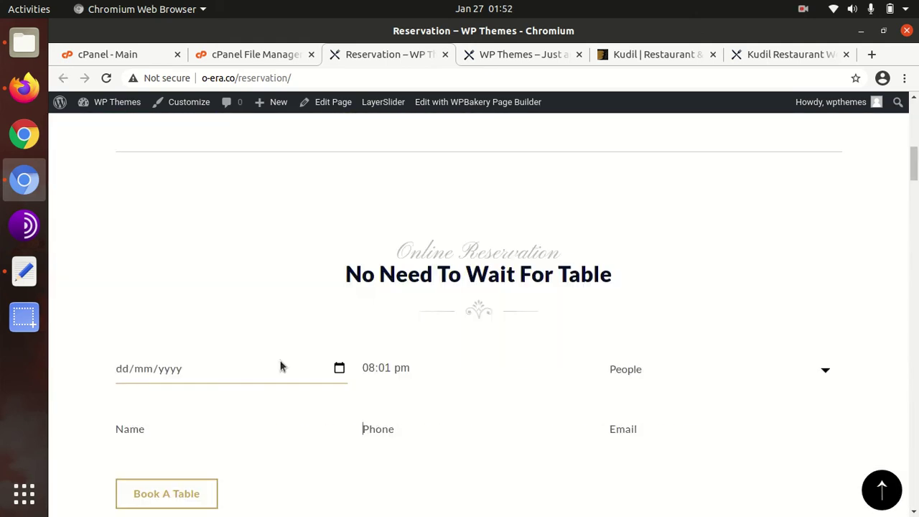
scroll(239, 350, "down", 3)
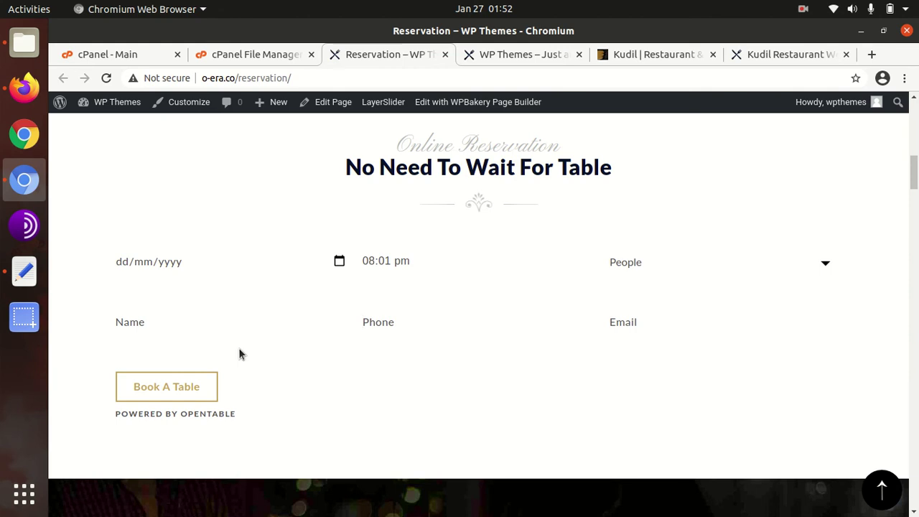
left_click(631, 267)
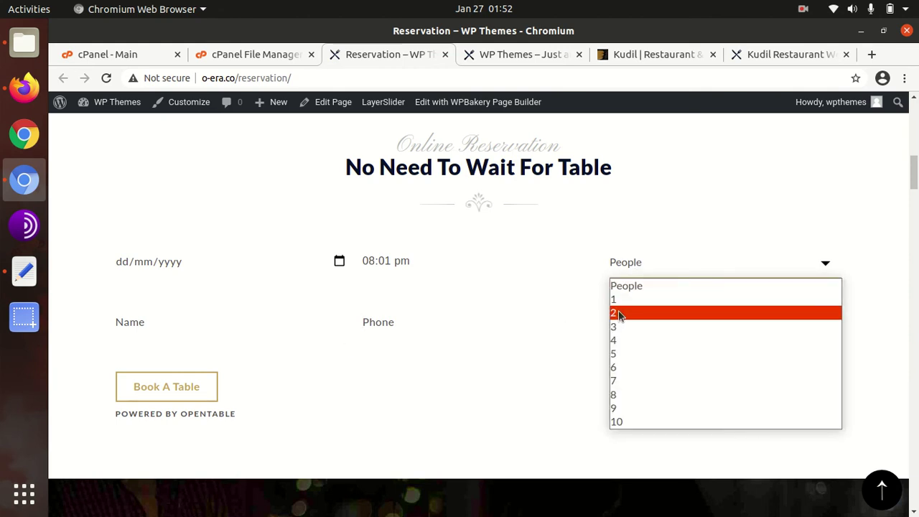
left_click(463, 318)
Open the Shop page and look through its product listing.
scroll(177, 328, "up", 4)
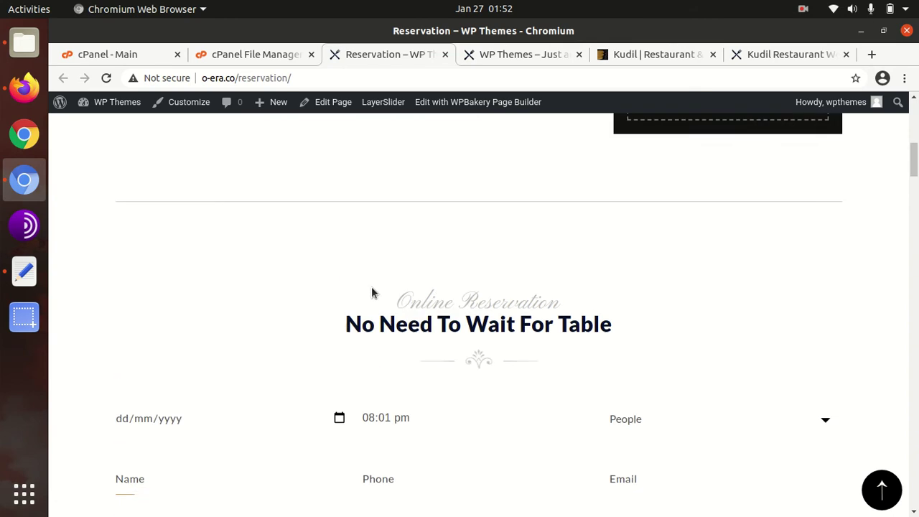
scroll(453, 247, "up", 5)
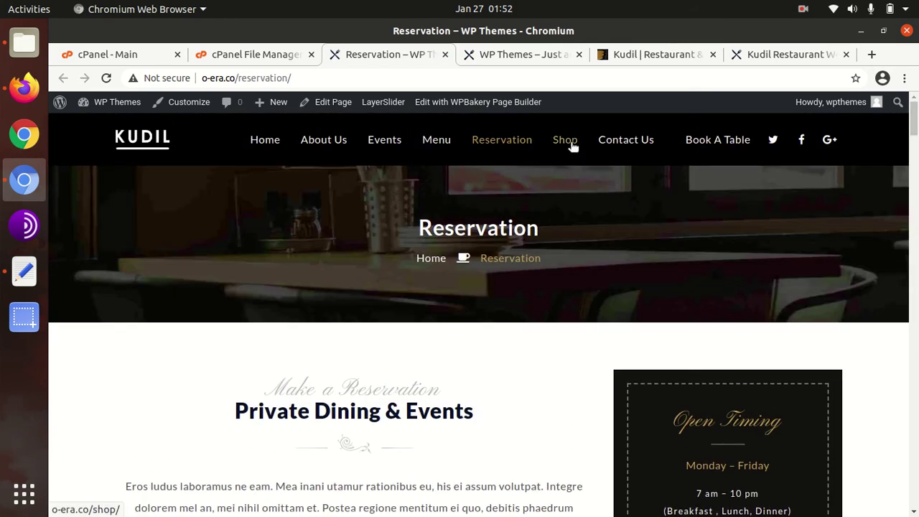
left_click(572, 147)
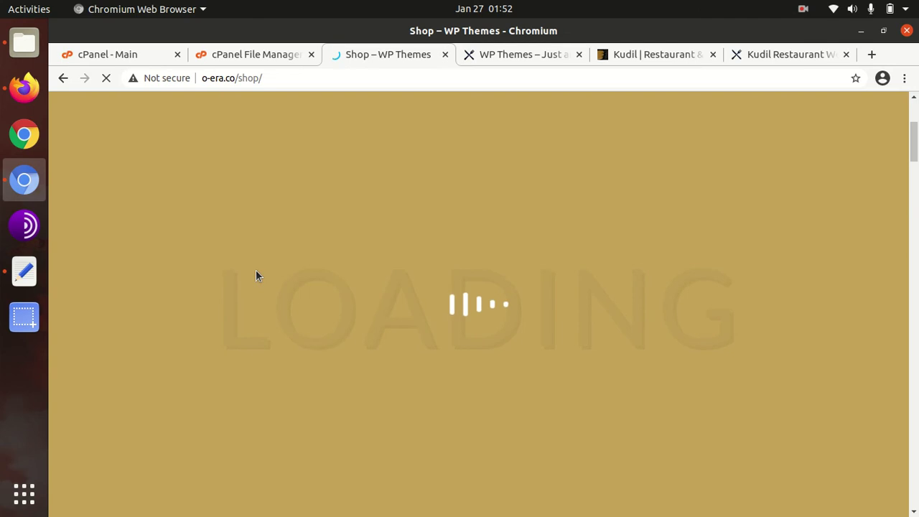
scroll(550, 308, "down", 2)
scroll(281, 304, "down", 5)
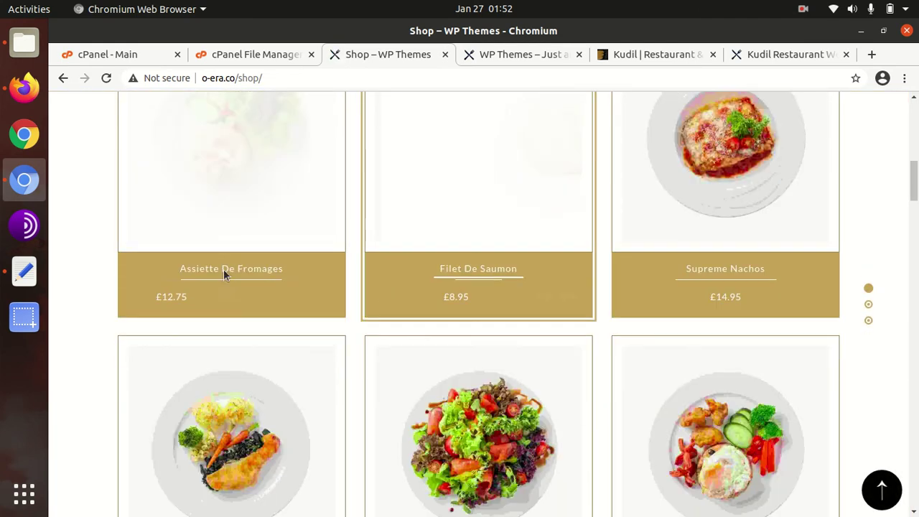
scroll(271, 239, "up", 2)
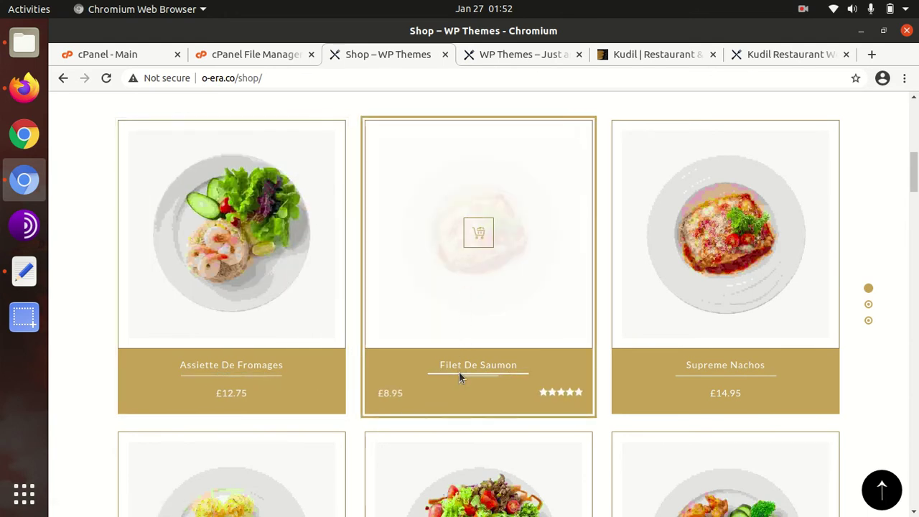
Add the Filet De Saumon product to the cart and review the cart items, coupon field and totals.
left_click(478, 243)
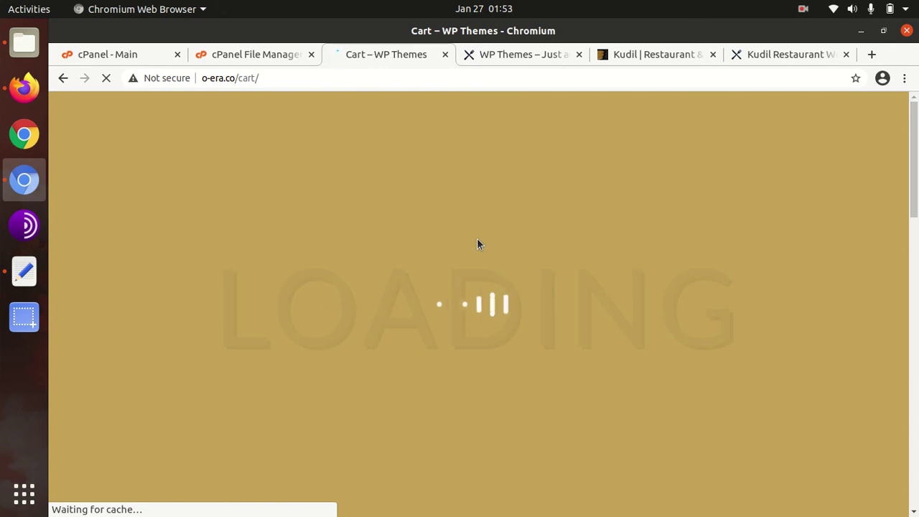
scroll(479, 242, "down", 3)
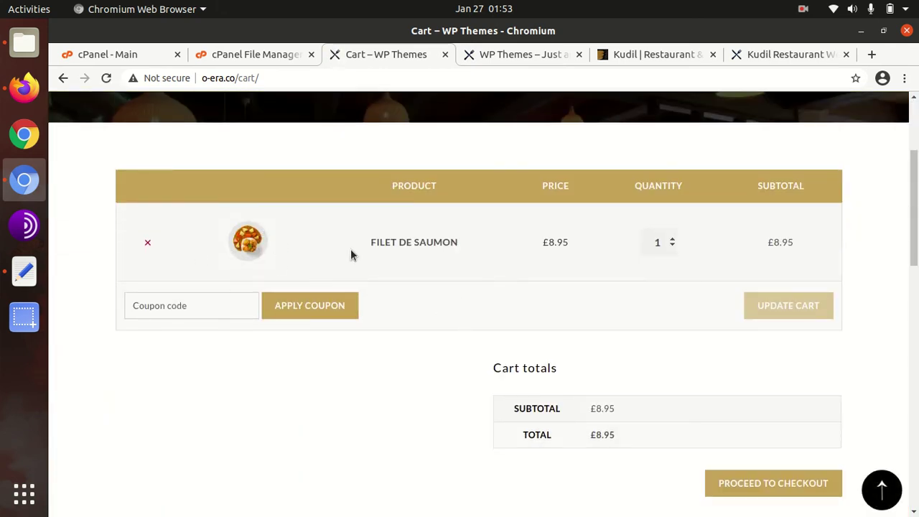
scroll(513, 260, "down", 2)
scroll(233, 258, "down", 1)
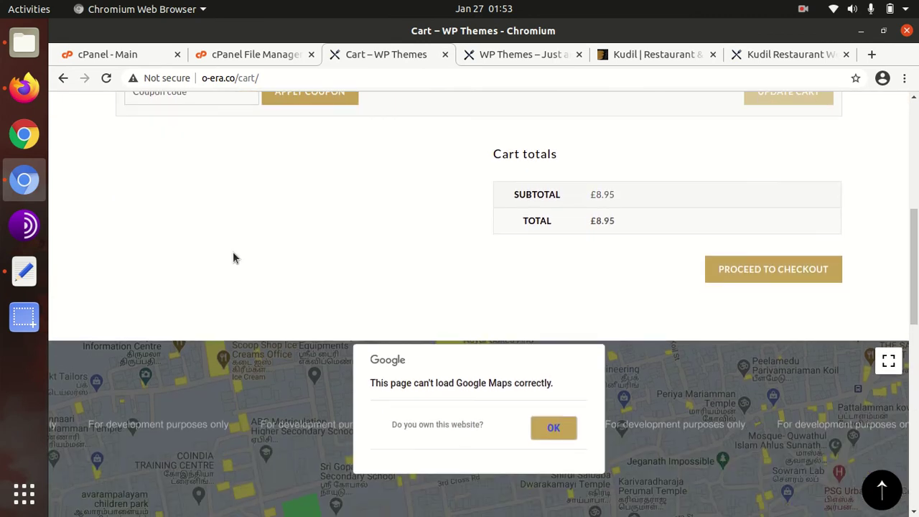
scroll(233, 257, "up", 4)
scroll(650, 271, "down", 4)
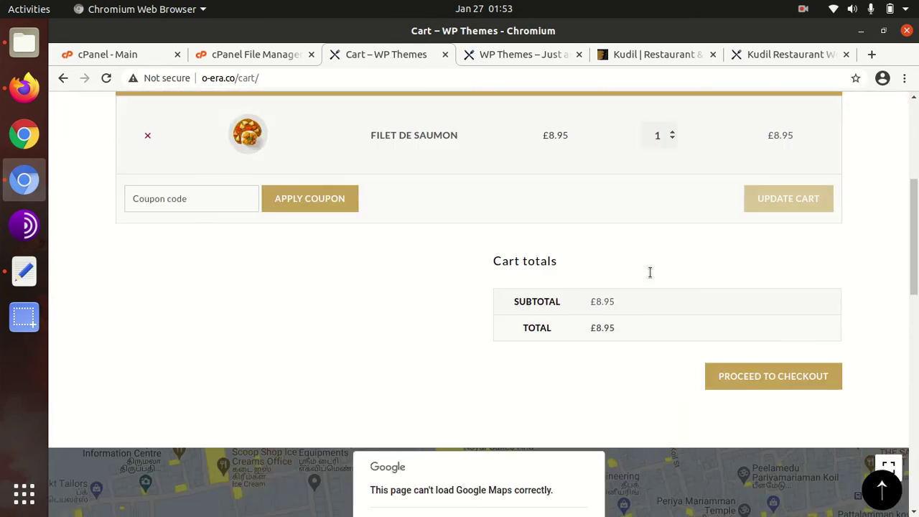
Open the Contact Us page, test the Book A Table link, and look over the online reservation form.
scroll(650, 271, "up", 6)
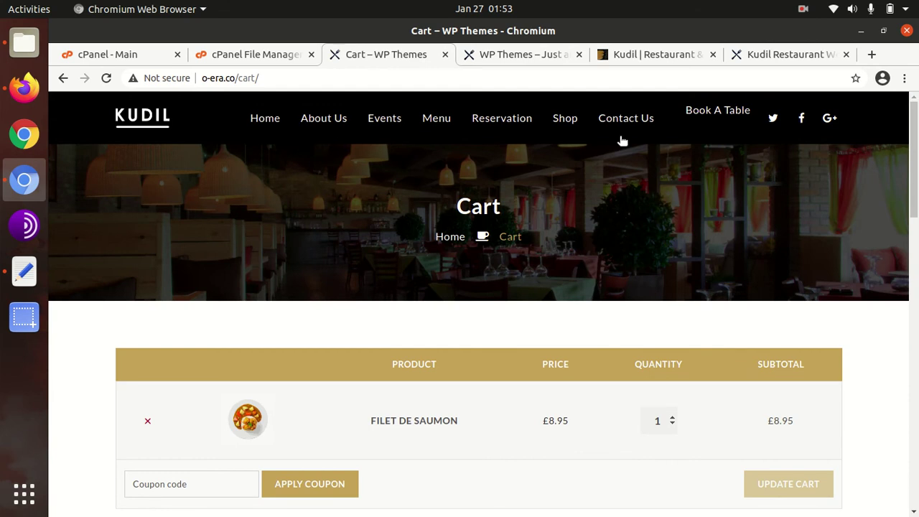
left_click(629, 120)
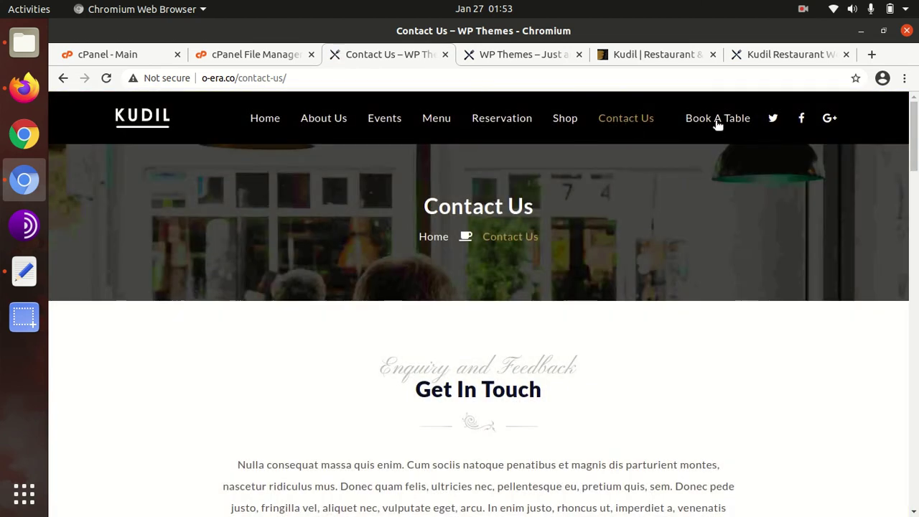
left_click(716, 123)
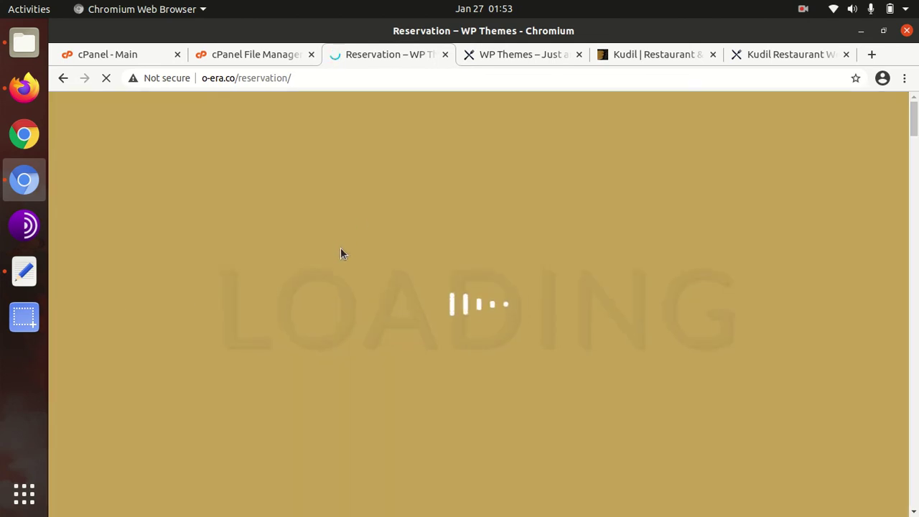
scroll(344, 257, "down", 5)
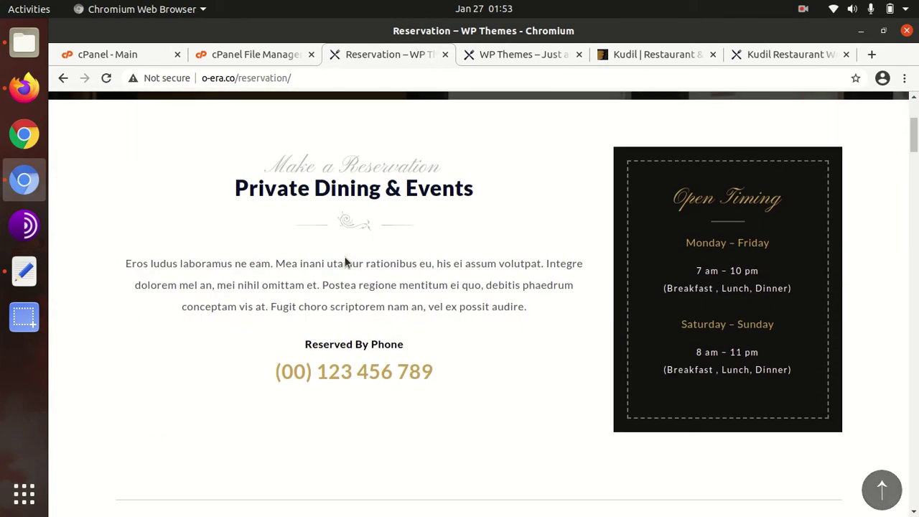
scroll(344, 261, "down", 10)
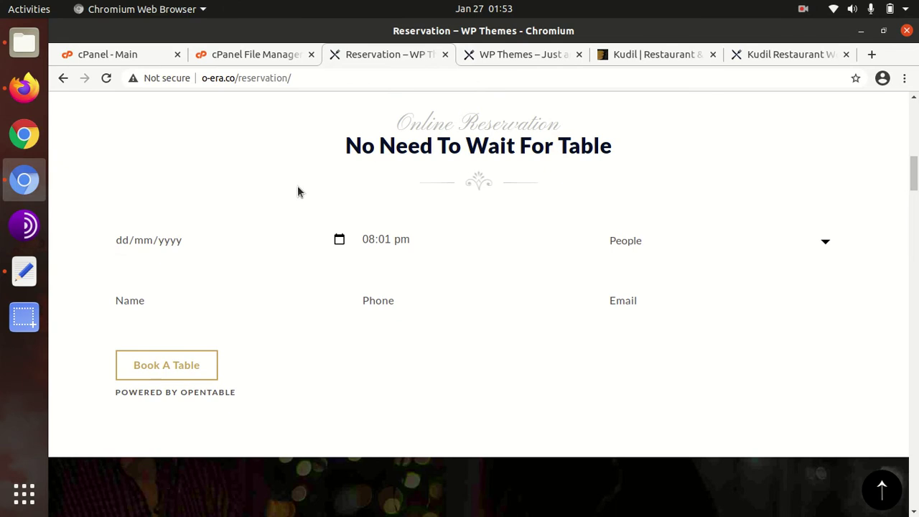
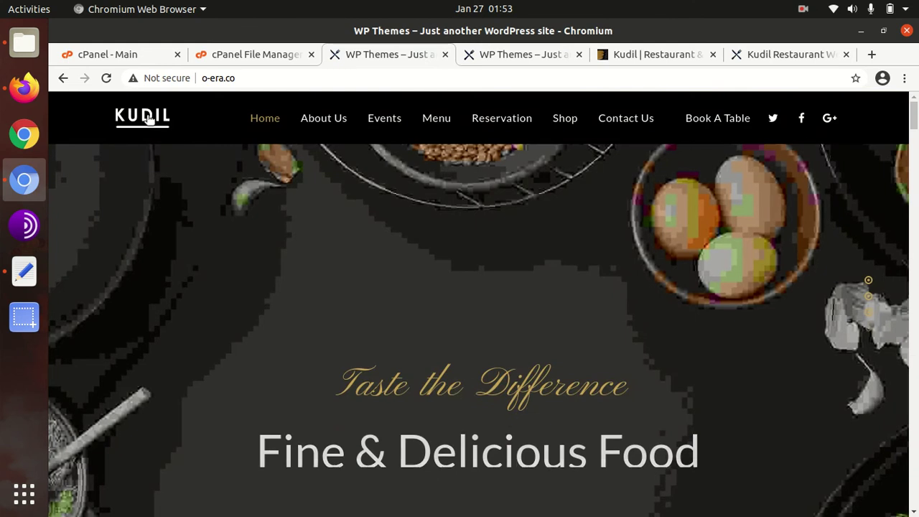
Go to the WordPress dashboard from the site's other browser tab, running the required database update and continuing past it.
mouse_move(258, 117)
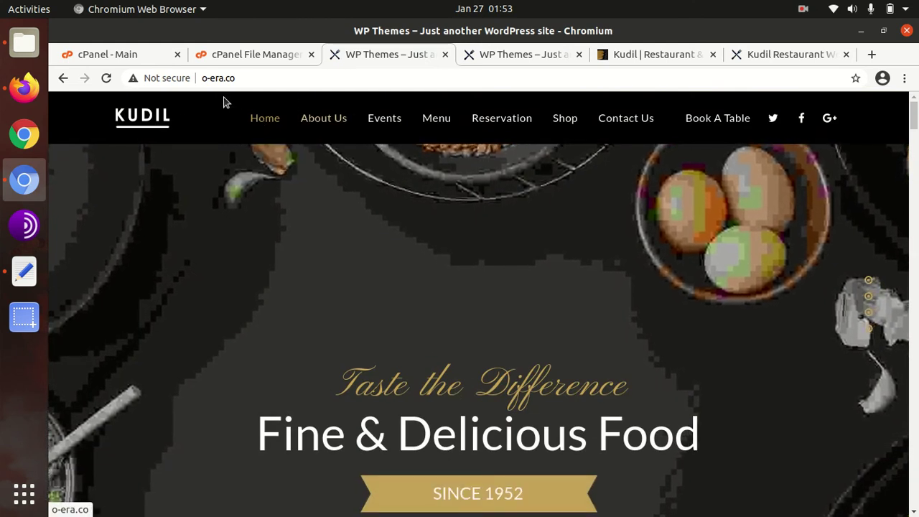
mouse_move(249, 95)
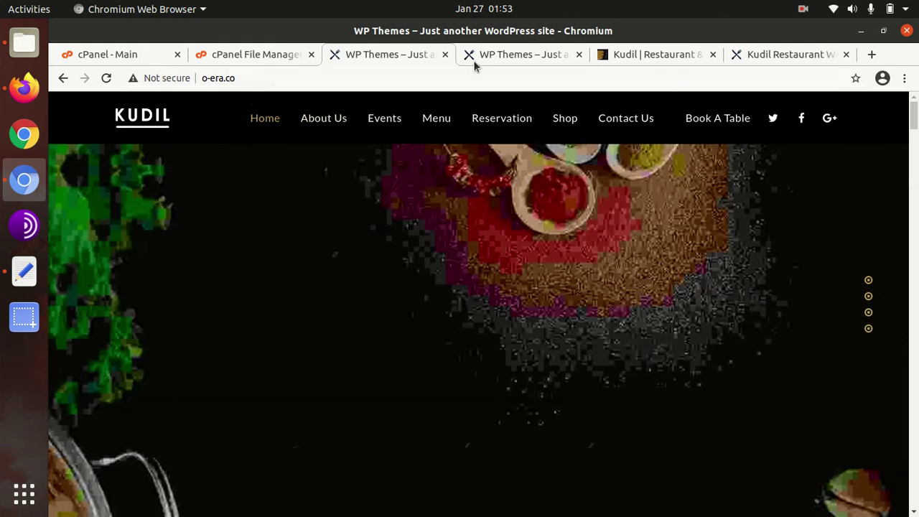
left_click(498, 55)
mouse_move(117, 102)
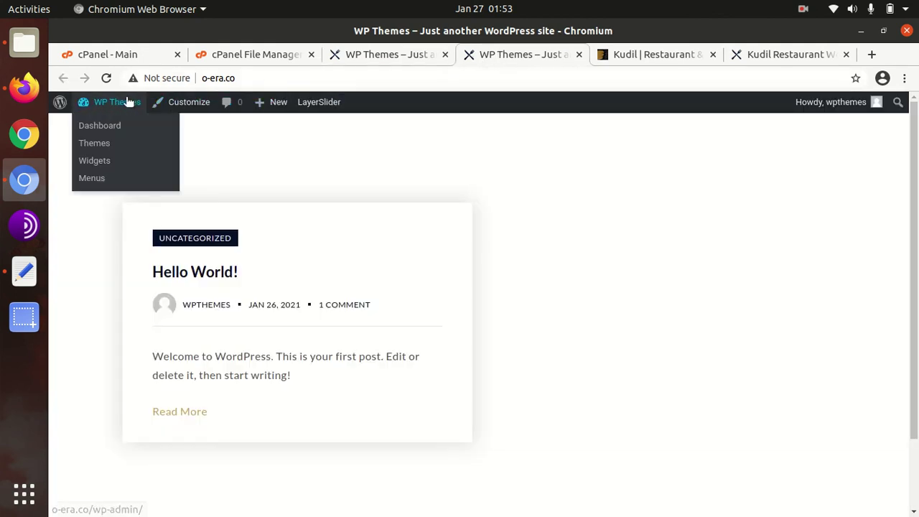
left_click(113, 125)
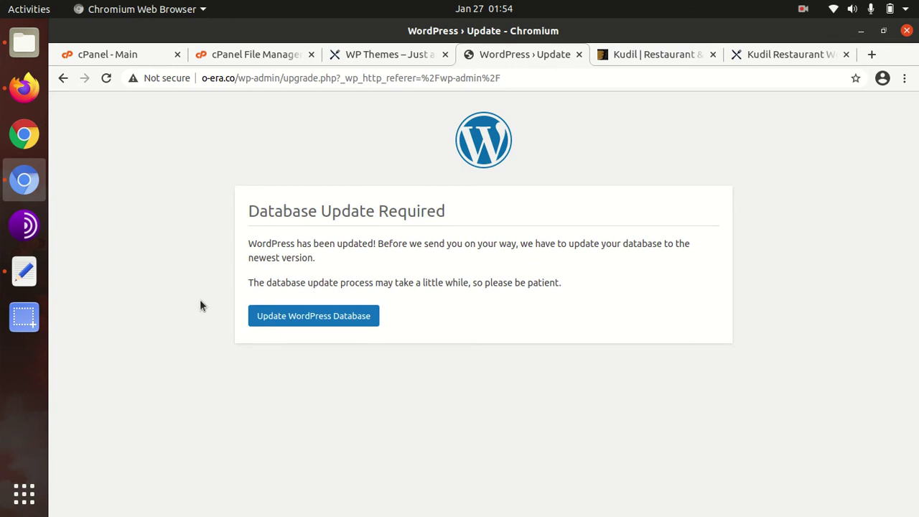
left_click(298, 320)
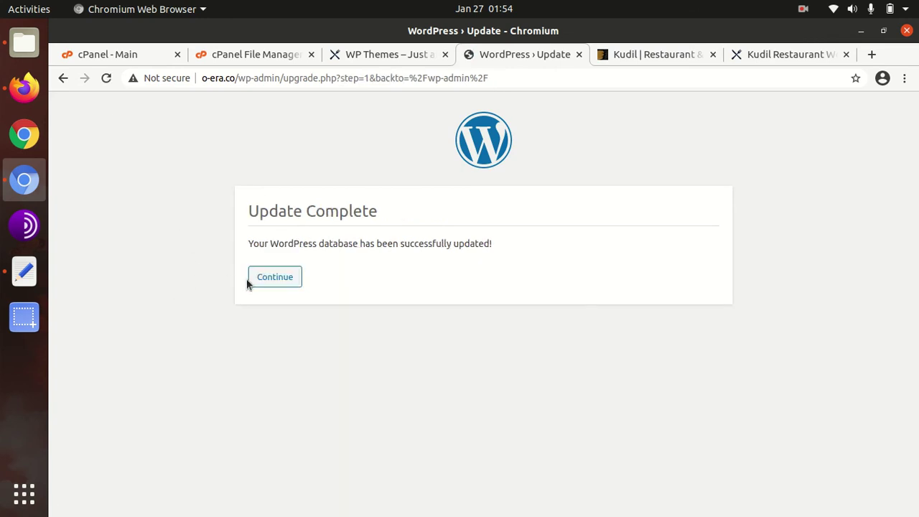
left_click(269, 282)
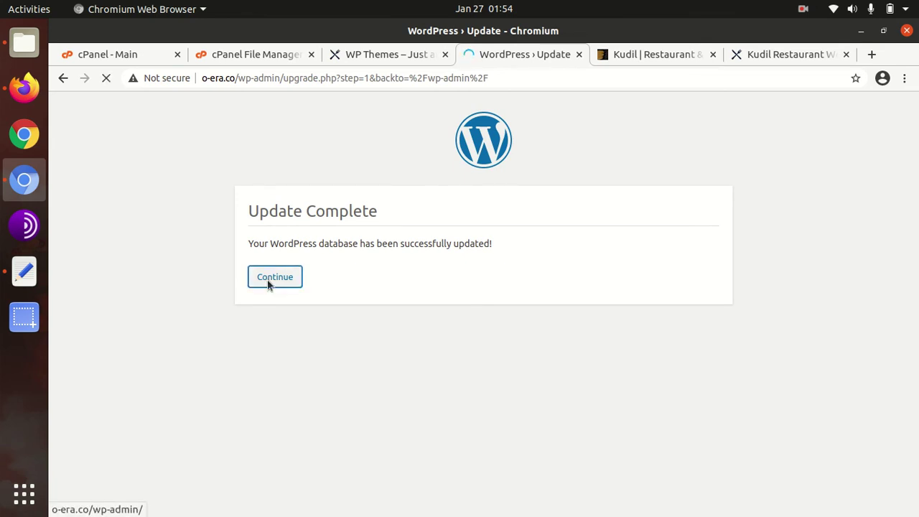
Log in to WordPress with the saved username and password, and confirm that the administration email is correct.
left_click(413, 287)
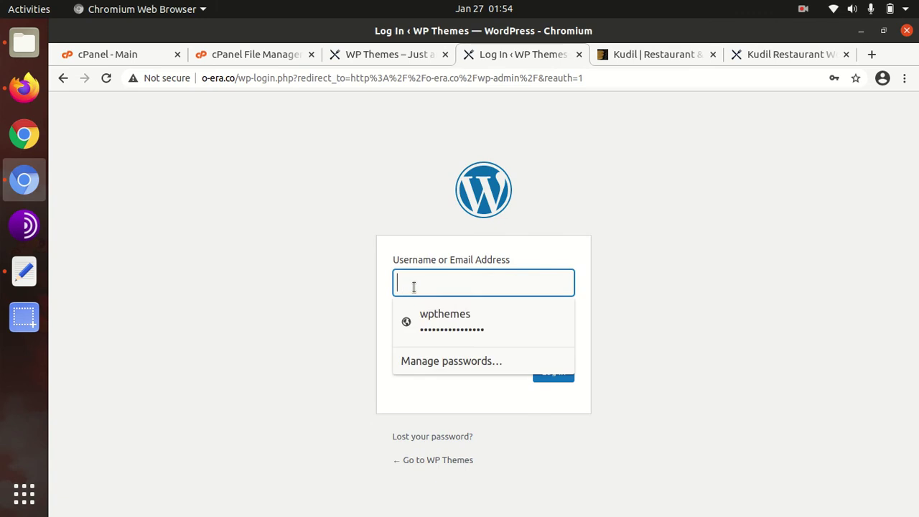
left_click(434, 328)
left_click(543, 377)
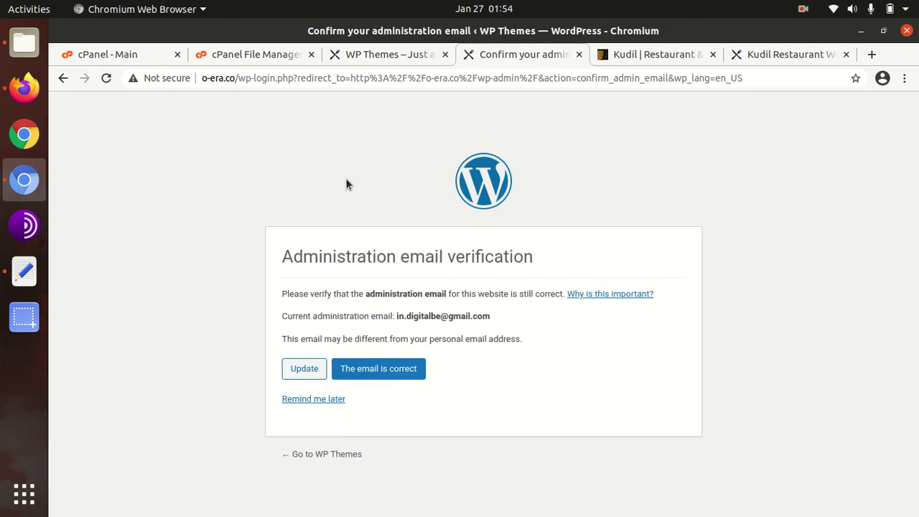
left_click(378, 368)
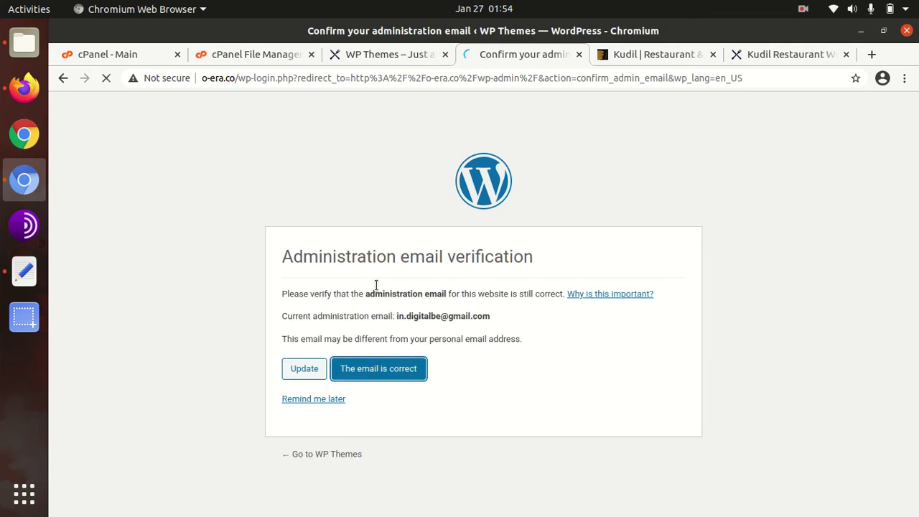
Check the live home page while the WordPress dashboard loads, and look over the notices on the dashboard.
left_click(411, 64)
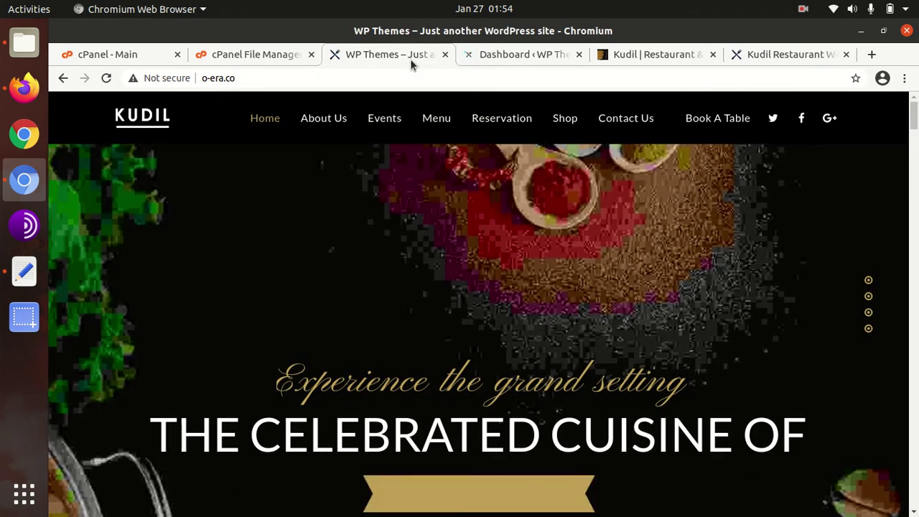
left_click(494, 55)
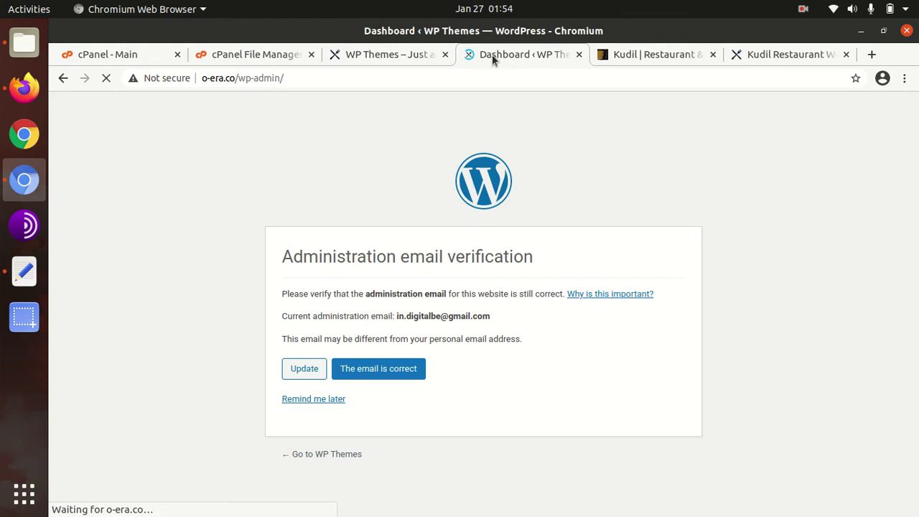
left_click(418, 57)
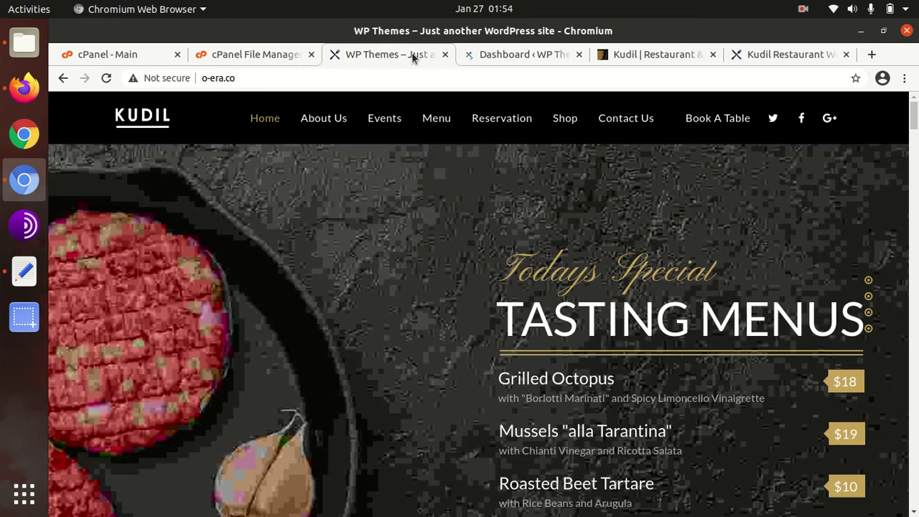
left_click(478, 56)
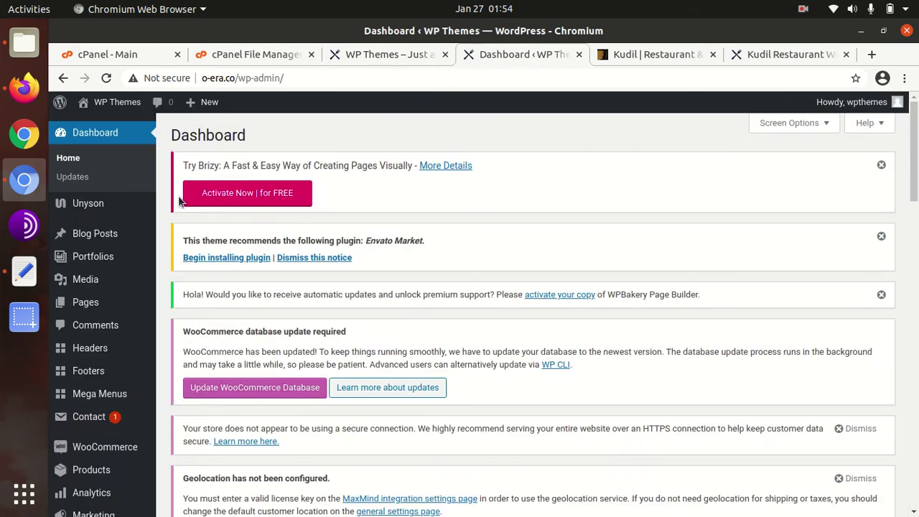
scroll(468, 192, "down", 3)
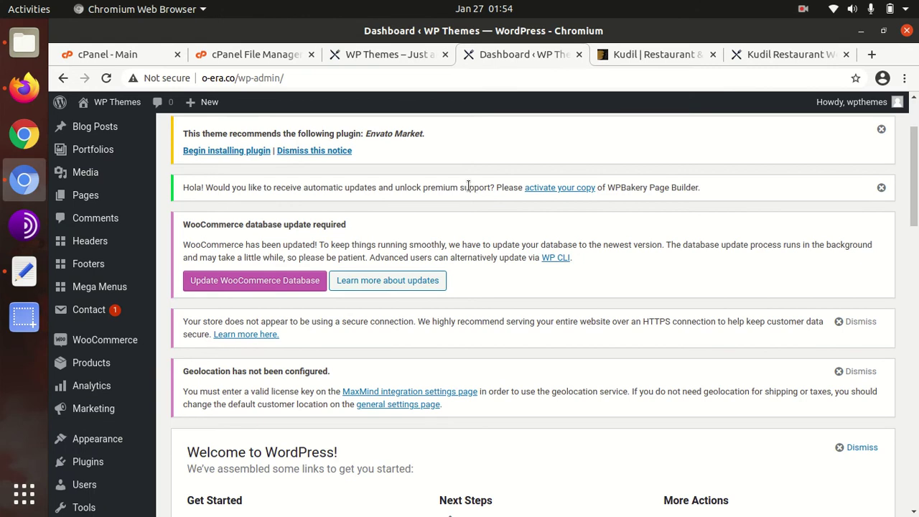
scroll(468, 187, "up", 3)
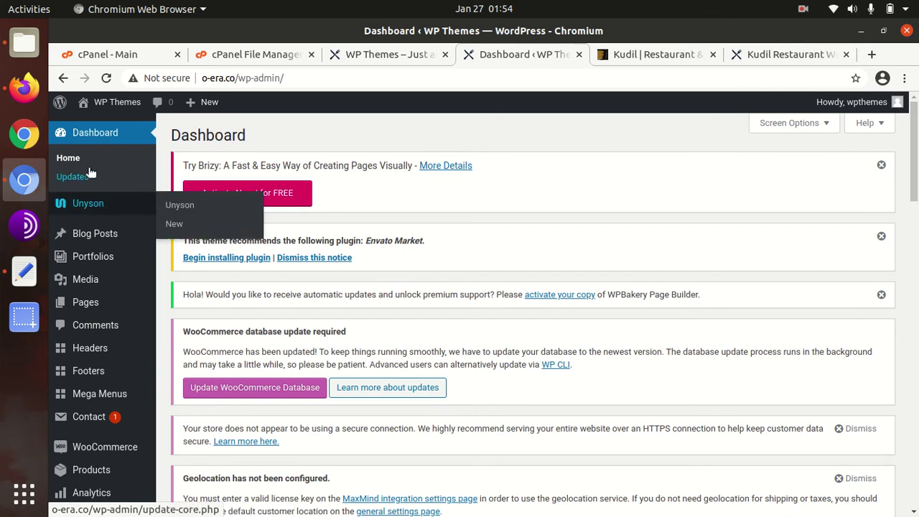
Look through the WordPress admin menu entries, from Unyson and Portfolios down to Appearance, Slider Revolution and Ultimate.
mouse_move(92, 213)
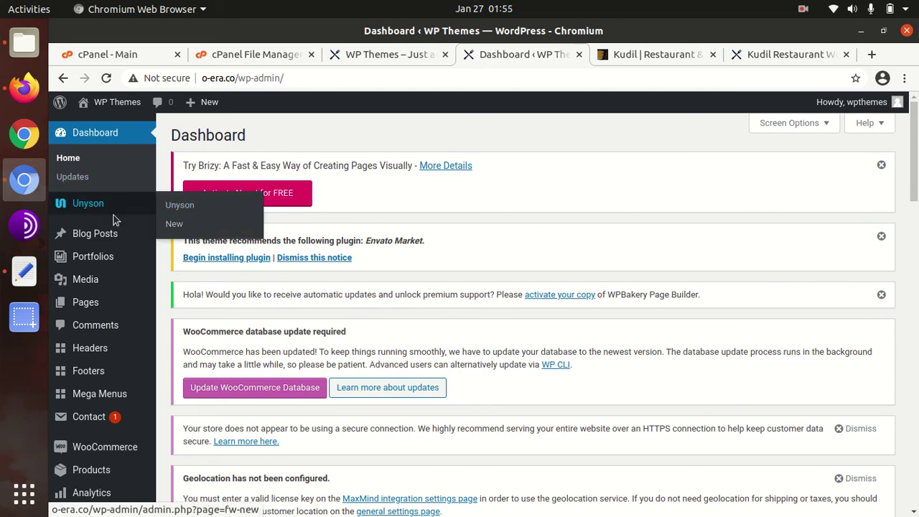
scroll(98, 218, "down", 2)
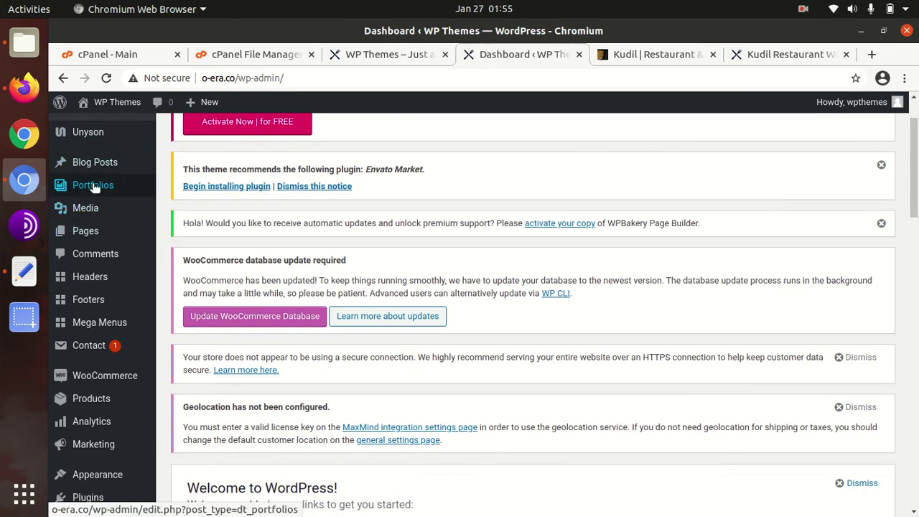
mouse_move(98, 186)
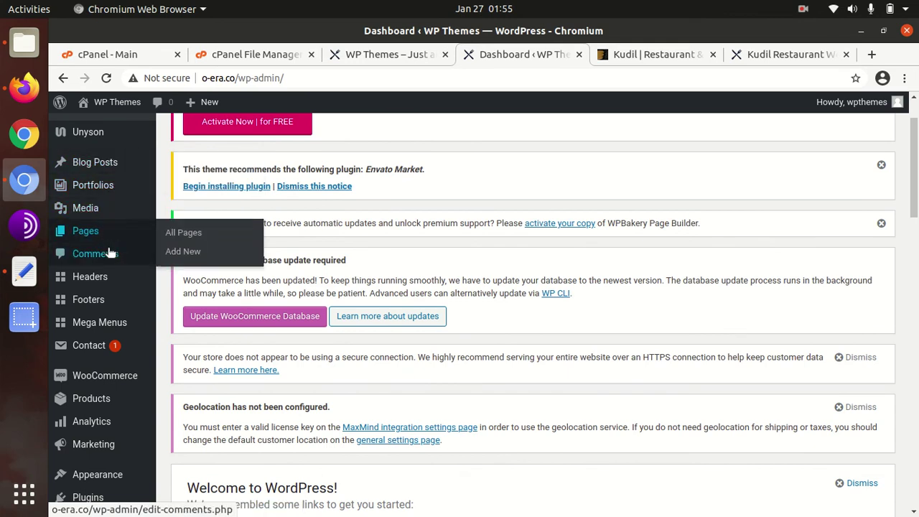
mouse_move(101, 281)
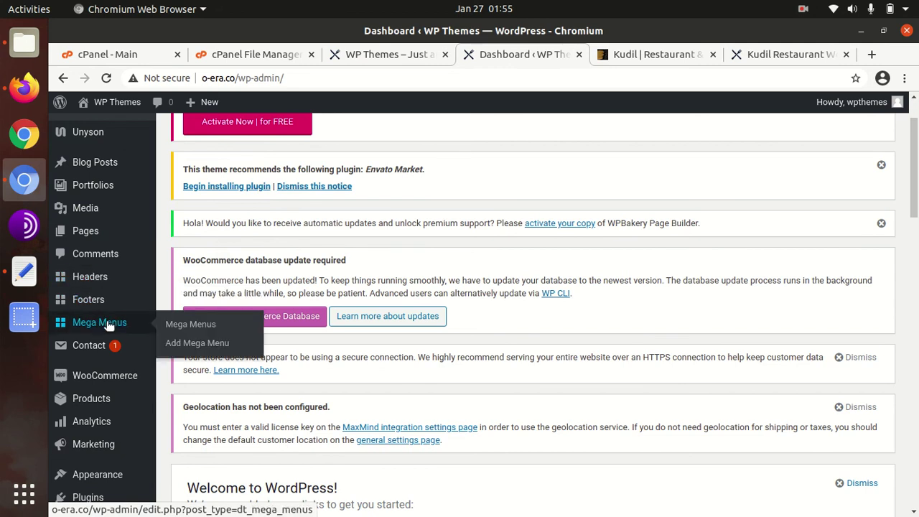
scroll(119, 305, "down", 1)
scroll(119, 306, "down", 2)
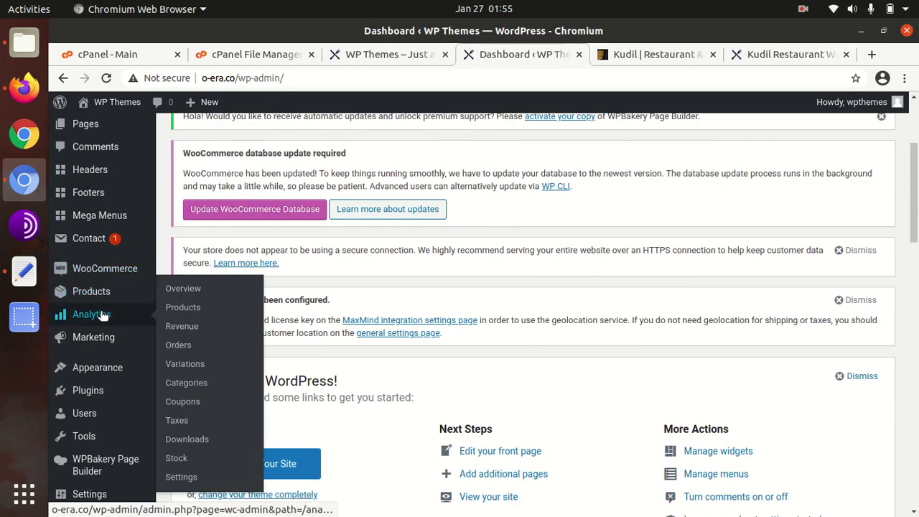
scroll(111, 335, "down", 1)
mouse_move(110, 336)
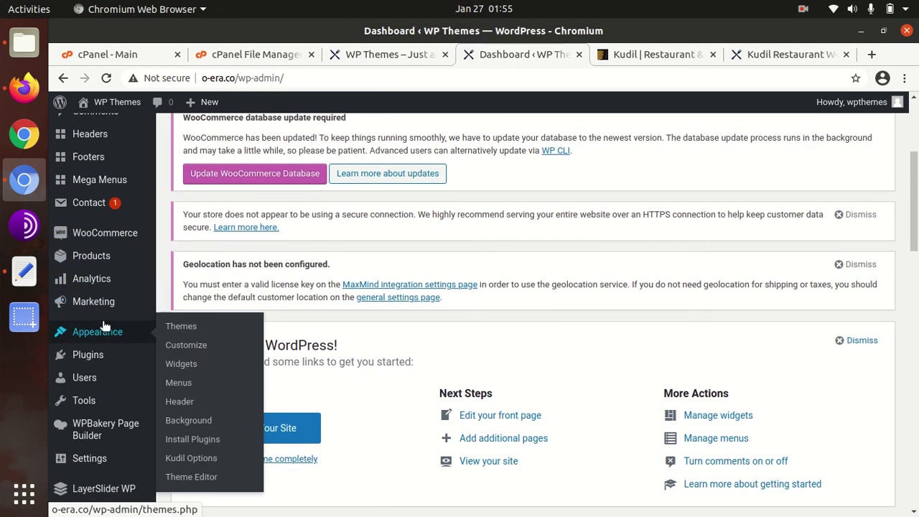
scroll(107, 345, "down", 4)
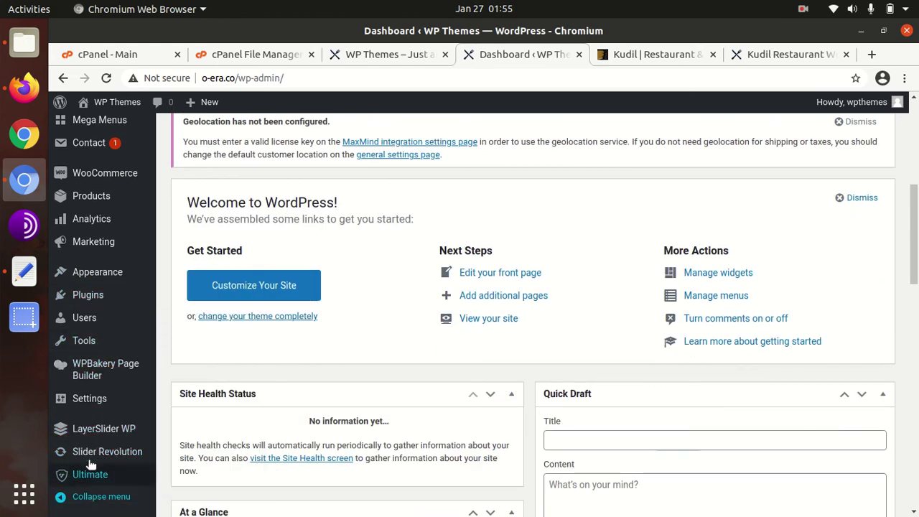
Open the Kudil Options of the theme and look over the General Options and available sections.
mouse_move(88, 407)
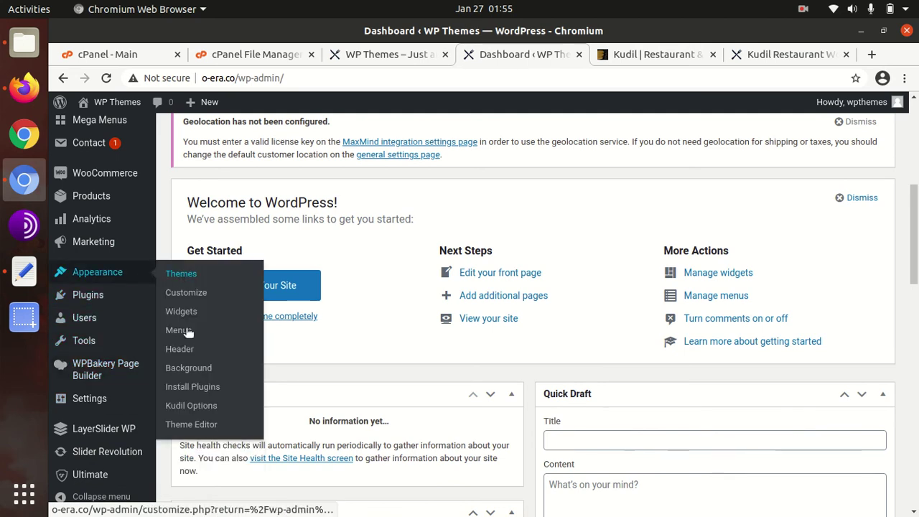
left_click(185, 407)
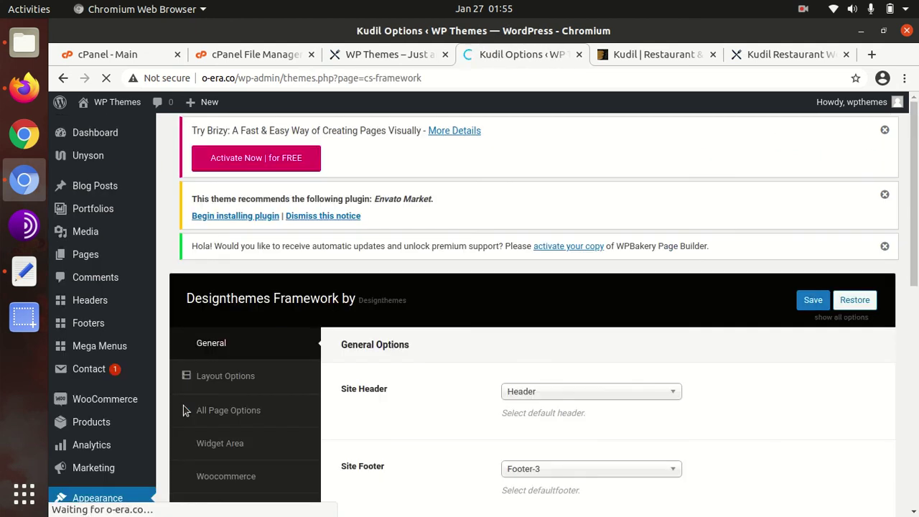
scroll(255, 406, "down", 4)
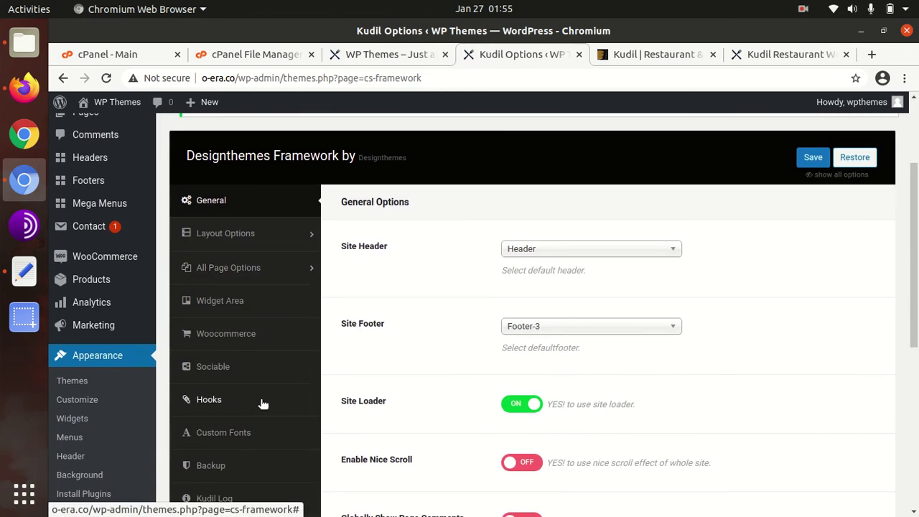
scroll(260, 358, "up", 3)
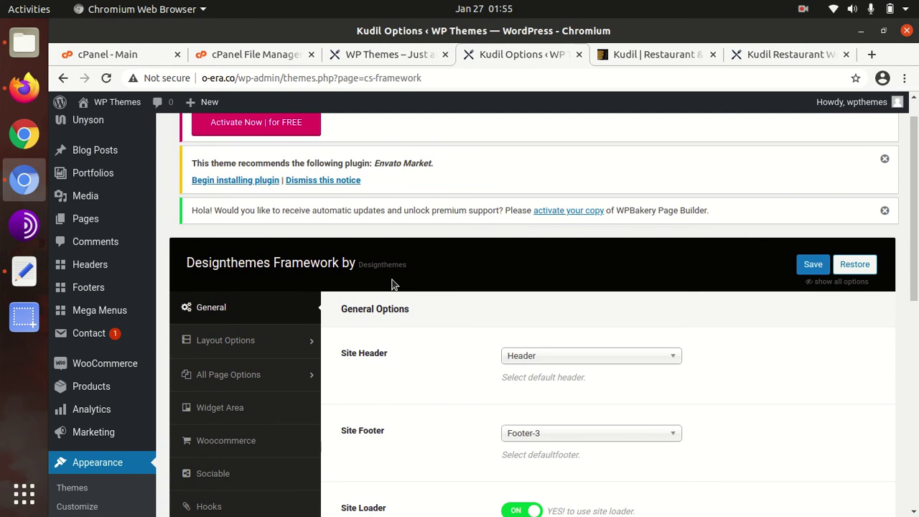
scroll(392, 284, "down", 2)
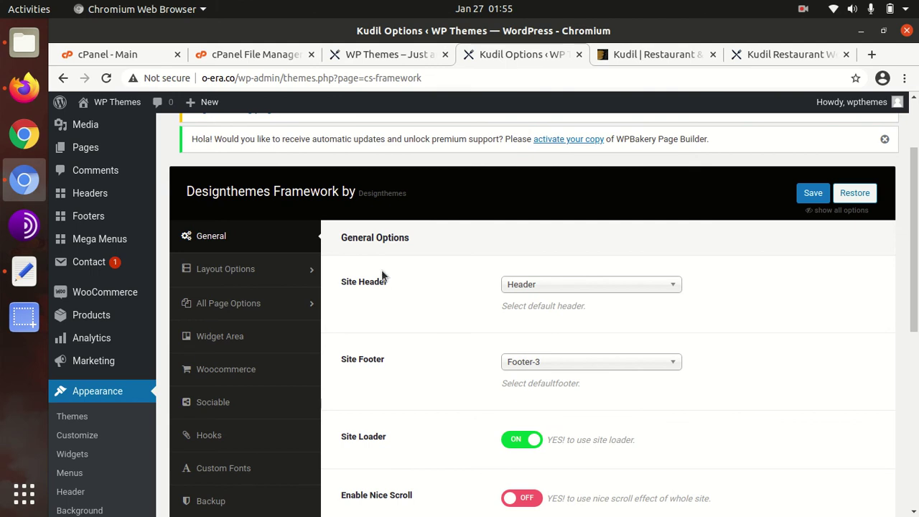
Review the Breadcrumb Options under Layout Options, and expand All Page Options in the theme settings.
left_click(238, 273)
scroll(447, 262, "down", 4)
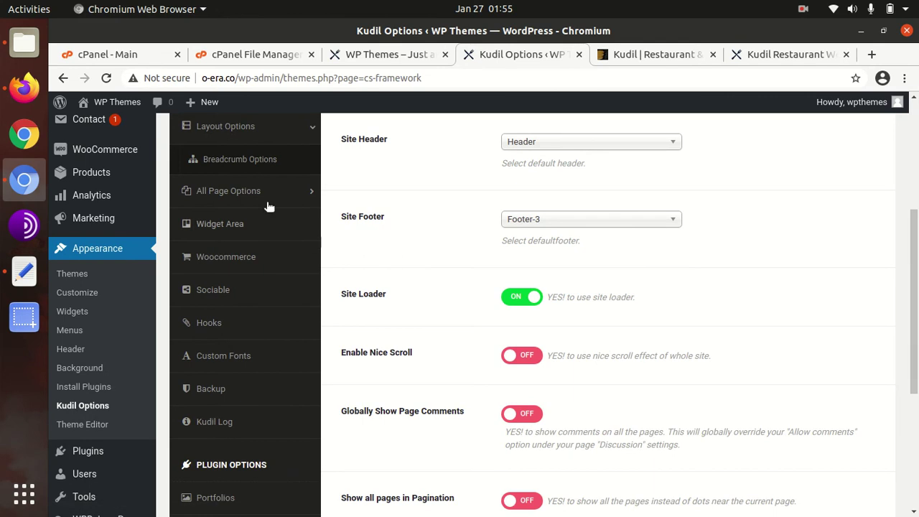
scroll(252, 185, "up", 1)
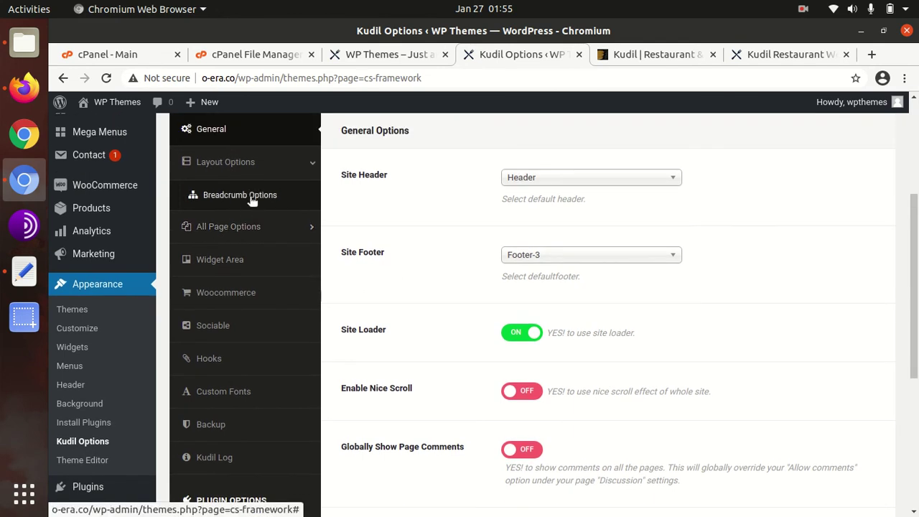
left_click(252, 200)
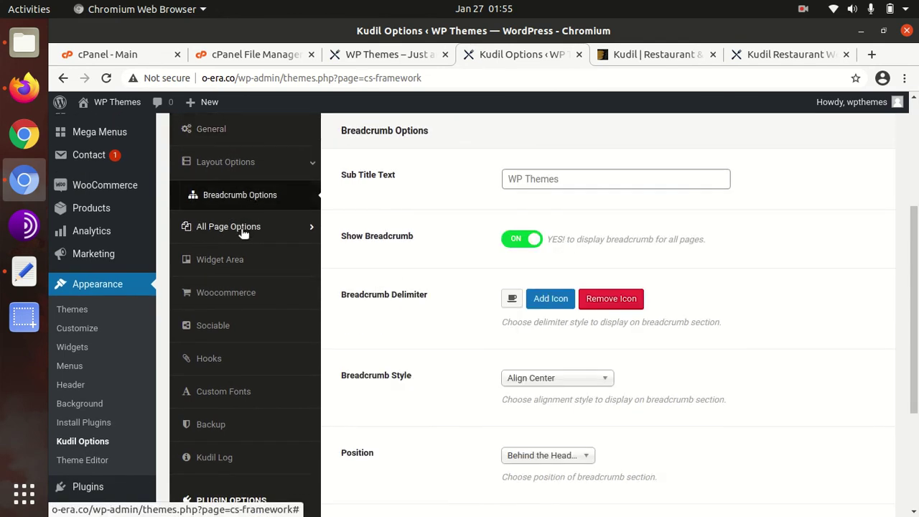
left_click(228, 227)
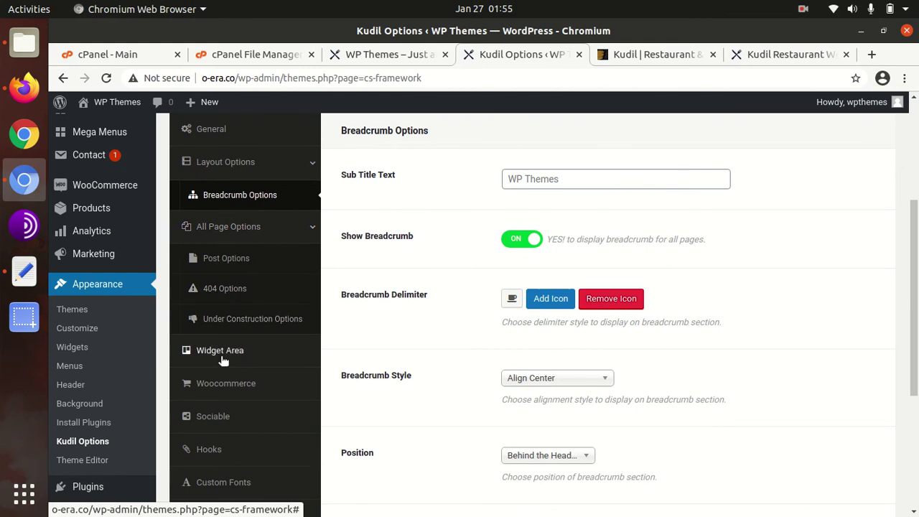
View the Widget Area, Woocommerce, Sociable and Hooks sections of the theme options.
left_click(224, 352)
scroll(316, 317, "down", 3)
left_click(248, 277)
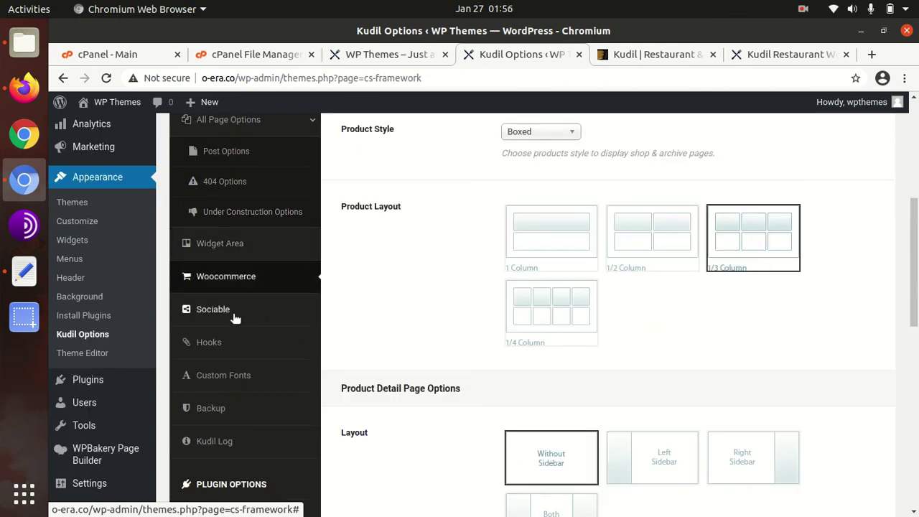
left_click(233, 316)
left_click(232, 352)
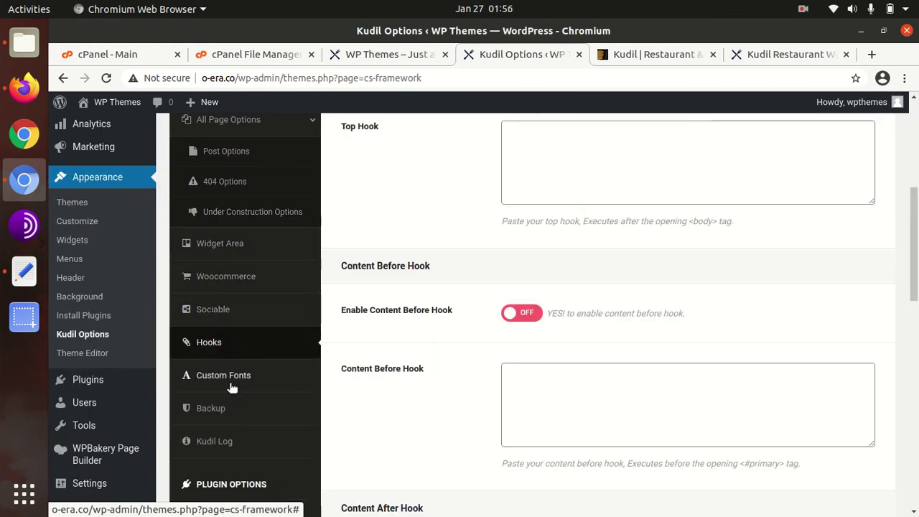
View the Custom Fonts and Backup sections and the theme change log in Kudil Log.
left_click(231, 386)
scroll(237, 417, "down", 4)
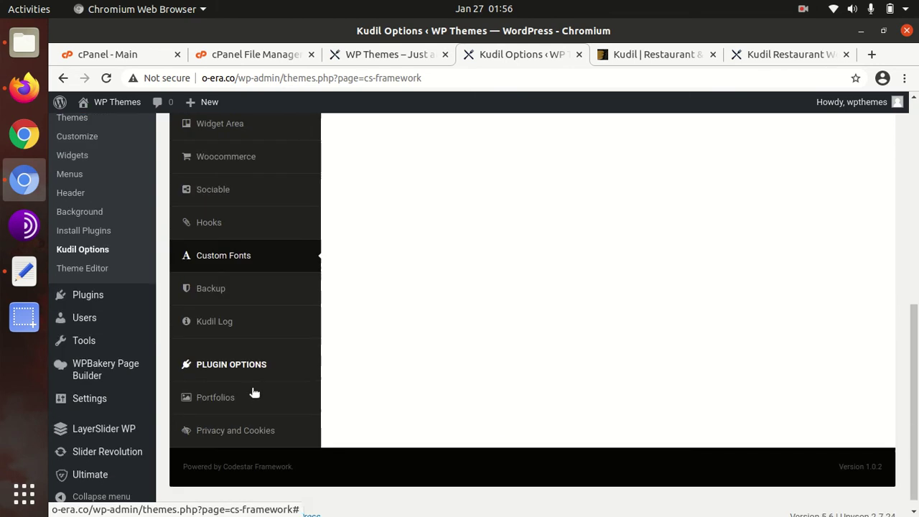
left_click(225, 280)
left_click(226, 310)
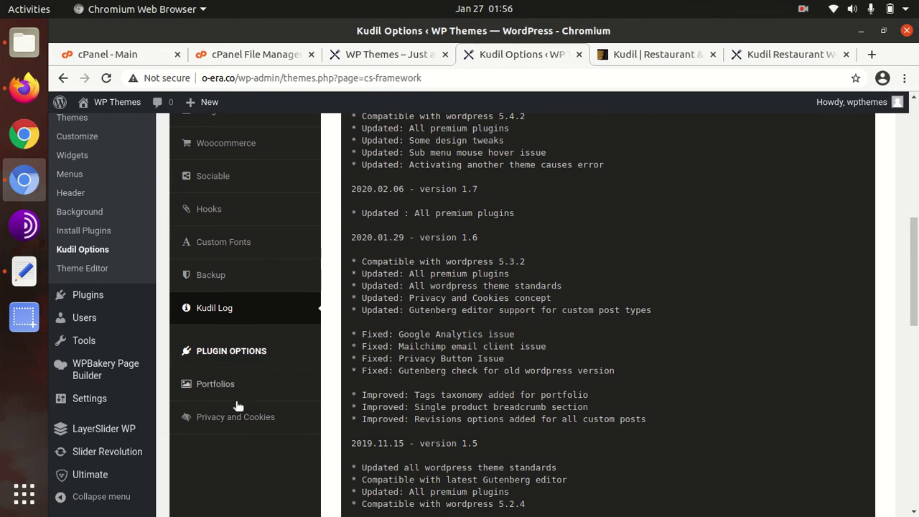
left_click(258, 415)
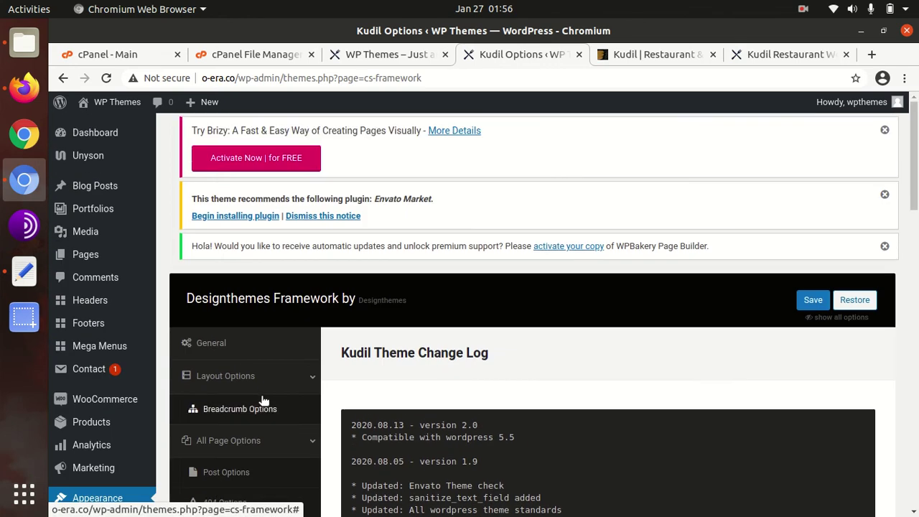
Go back to the General theme options and review them all, down to the Google Map and Mailchimp API key fields.
left_click(220, 344)
scroll(455, 335, "down", 3)
scroll(460, 329, "down", 4)
scroll(459, 329, "up", 4)
scroll(460, 329, "up", 3)
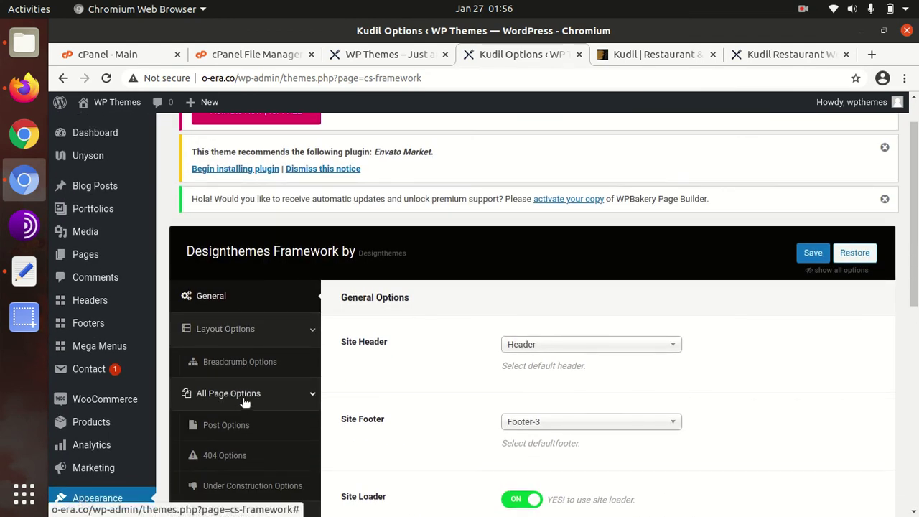
scroll(244, 400, "down", 3)
scroll(237, 344, "down", 4)
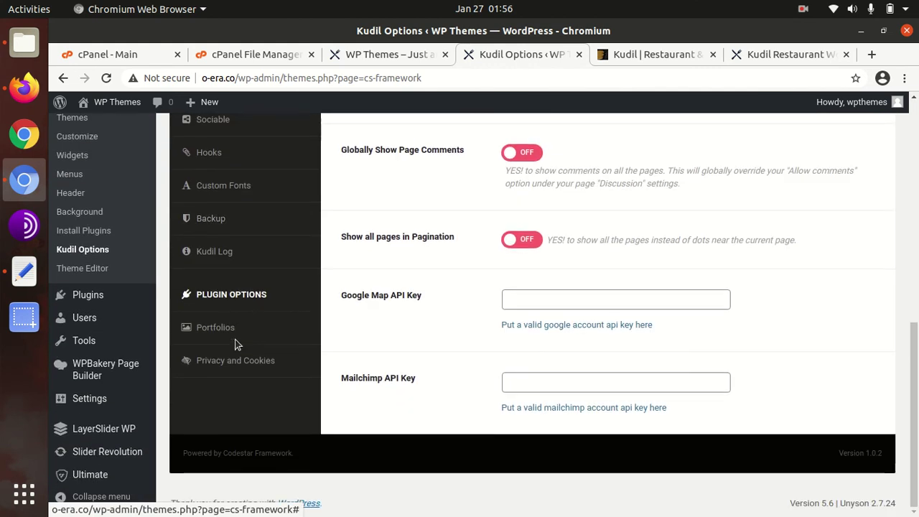
scroll(237, 343, "up", 8)
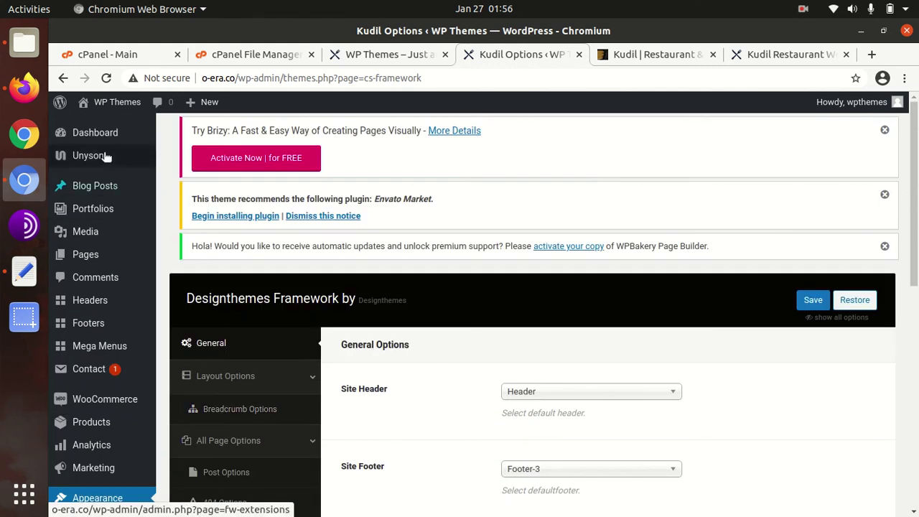
Visit the live site from the admin area, open its home page in WPBakery Page Builder, and look over the editable page.
mouse_move(108, 102)
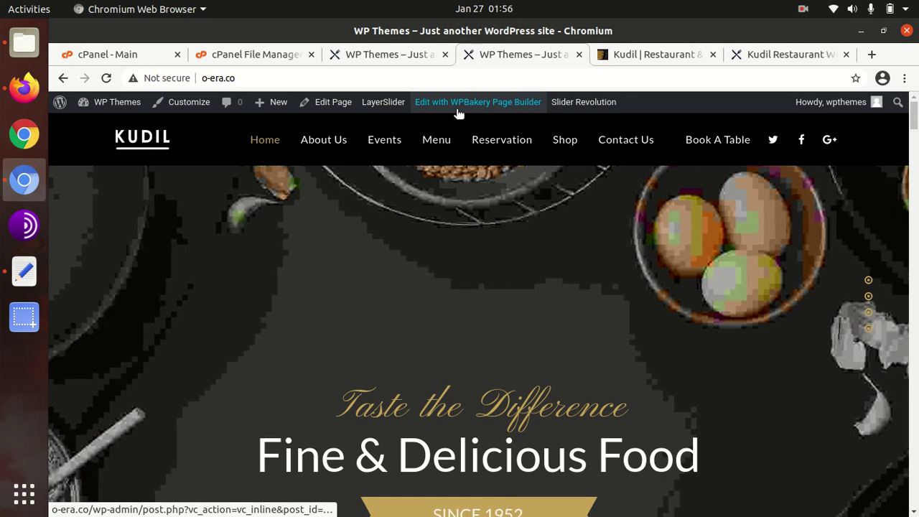
left_click(450, 107)
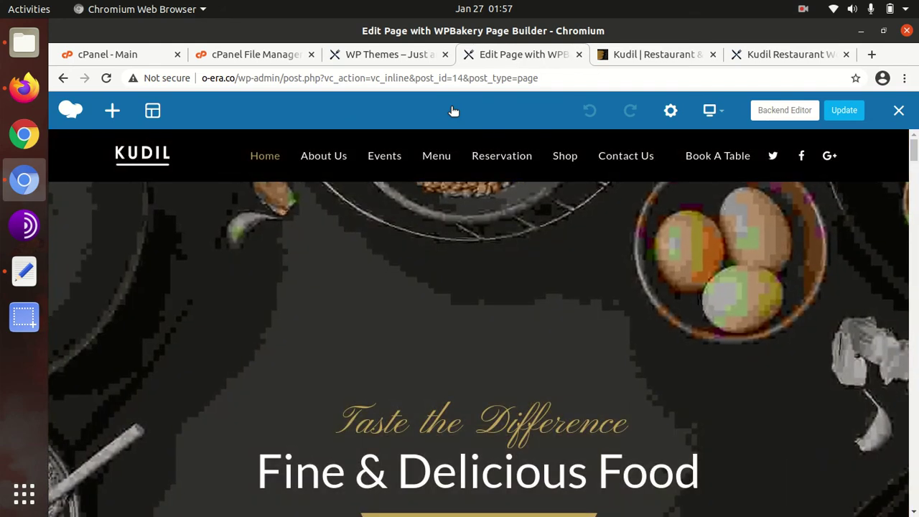
scroll(338, 285, "down", 5)
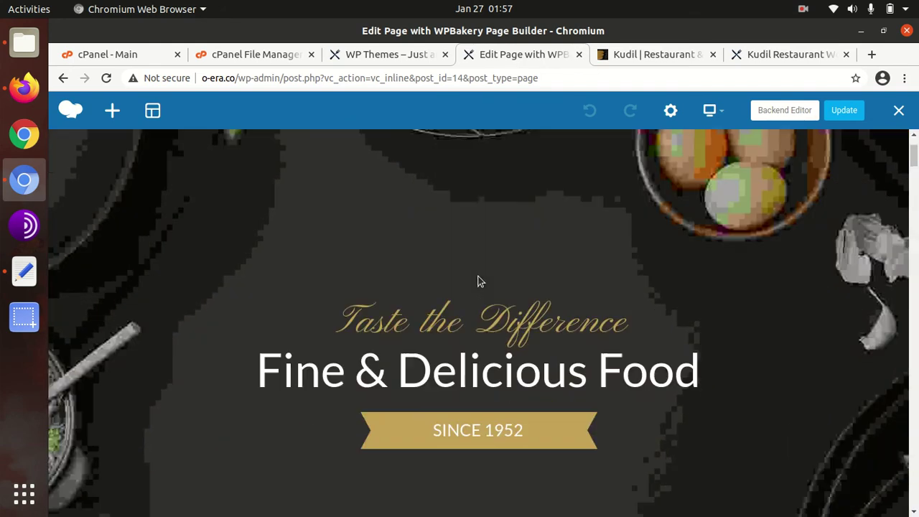
scroll(383, 268, "up", 3)
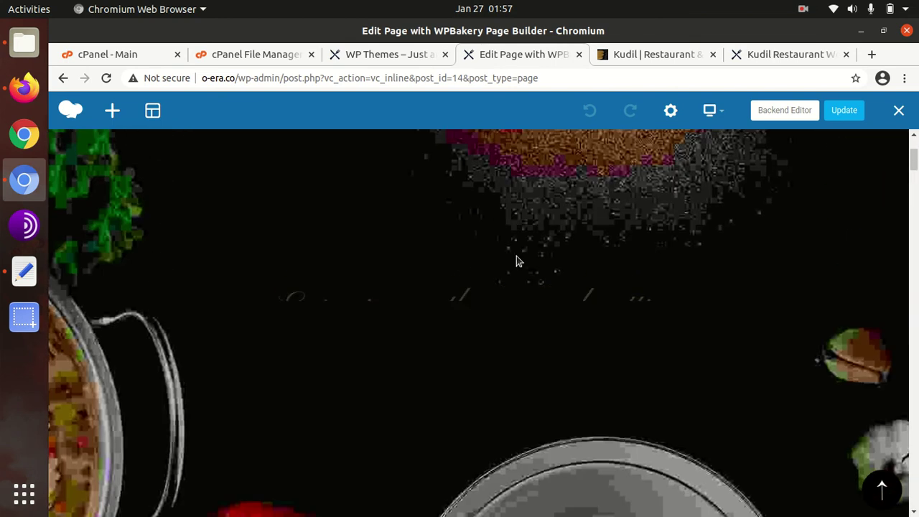
scroll(503, 244, "down", 3)
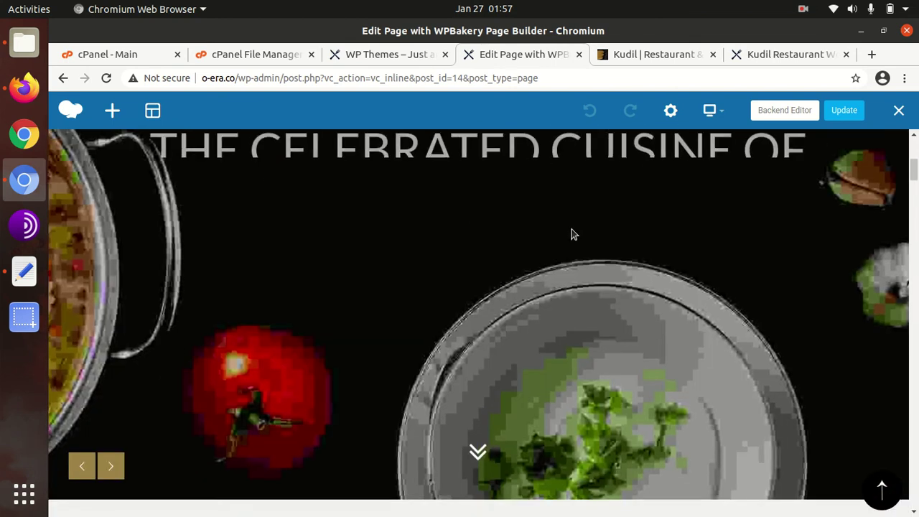
Look over the home page down to the Our Restaurant section and open that heading's Simple Heading settings.
scroll(535, 229, "down", 3)
scroll(393, 196, "down", 3)
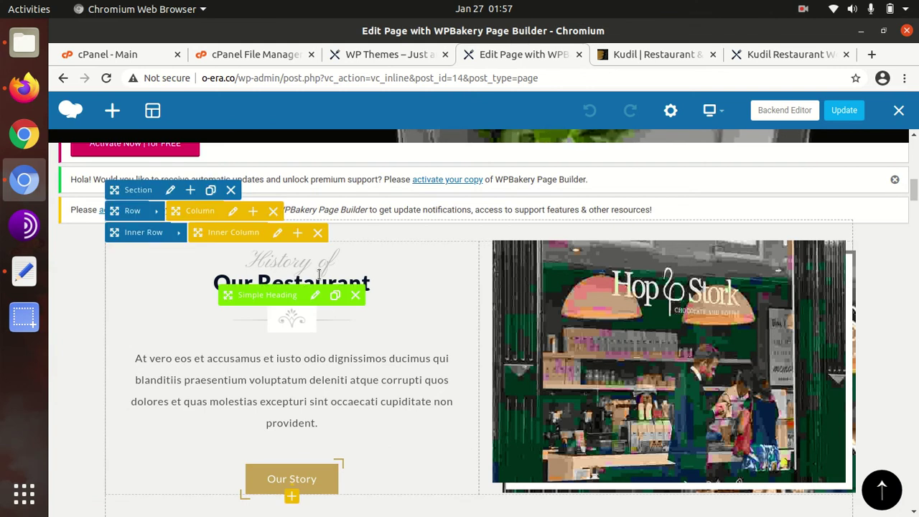
scroll(522, 261, "up", 5)
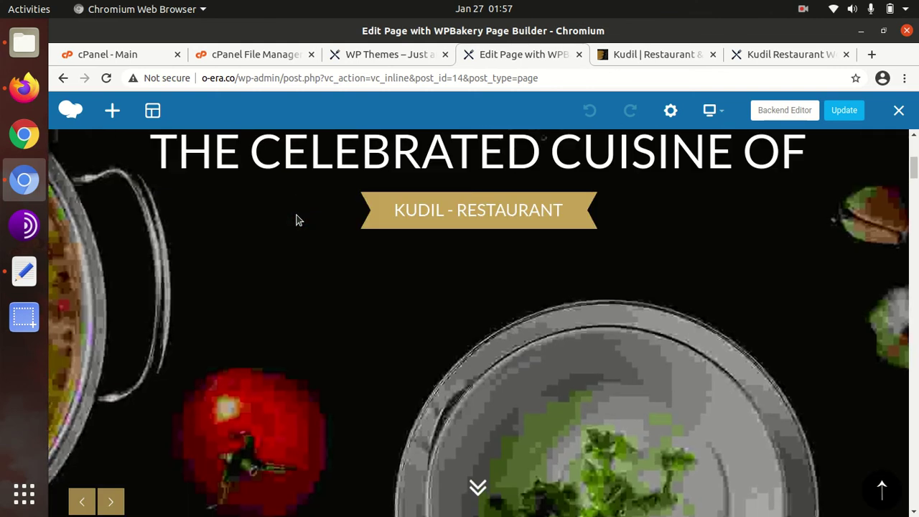
scroll(535, 226, "down", 5)
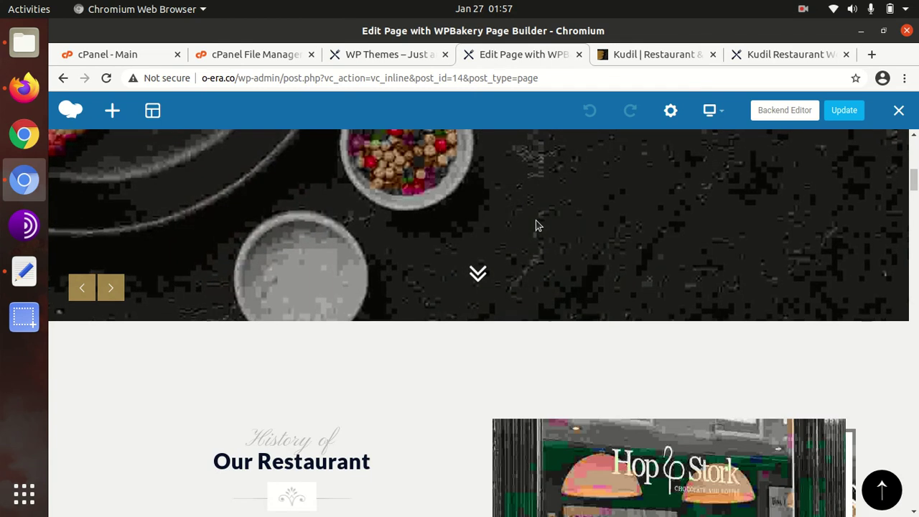
scroll(535, 225, "down", 2)
mouse_move(302, 265)
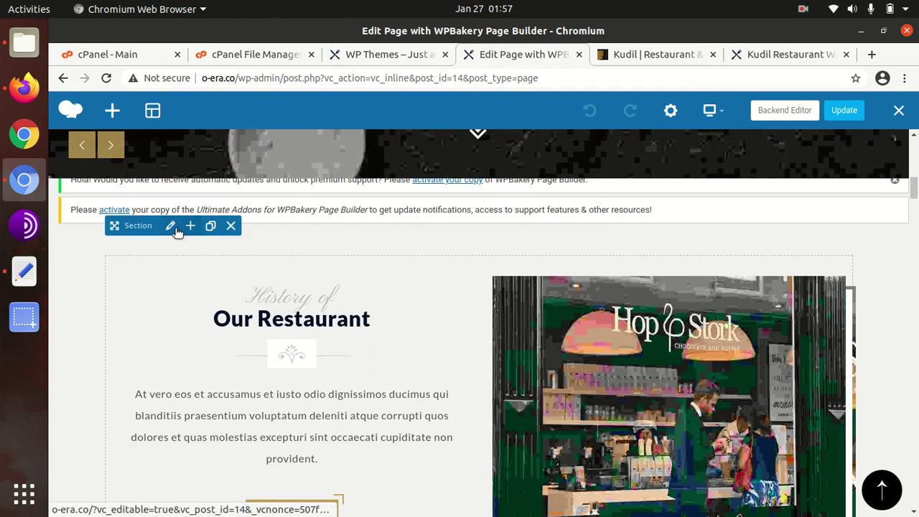
mouse_move(265, 337)
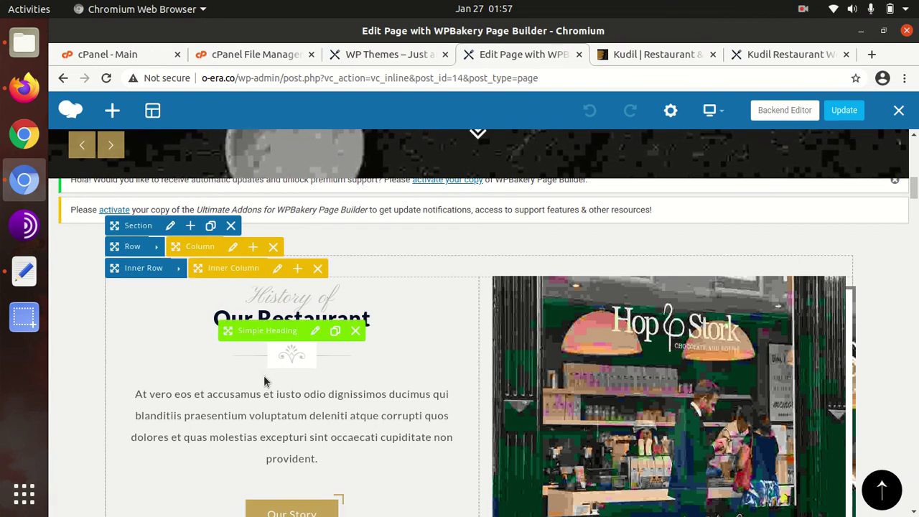
left_click(317, 333)
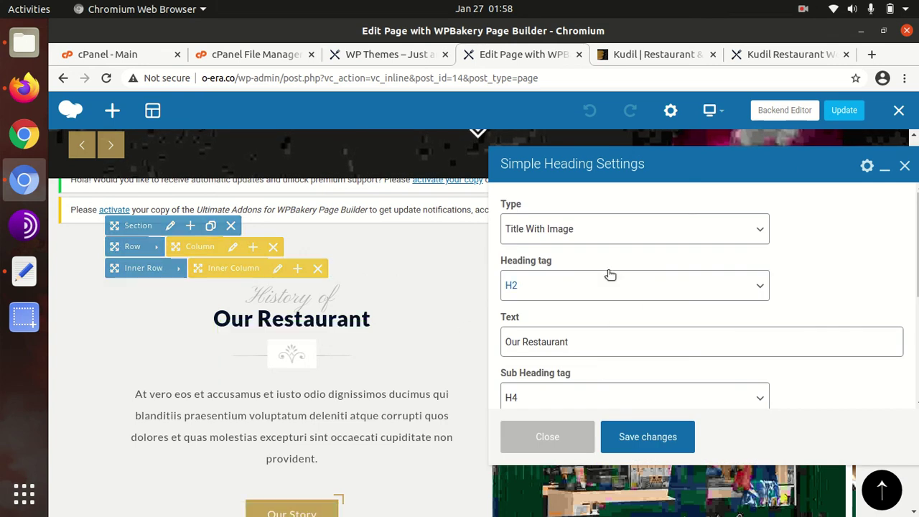
scroll(596, 287, "down", 4)
scroll(601, 259, "up", 1)
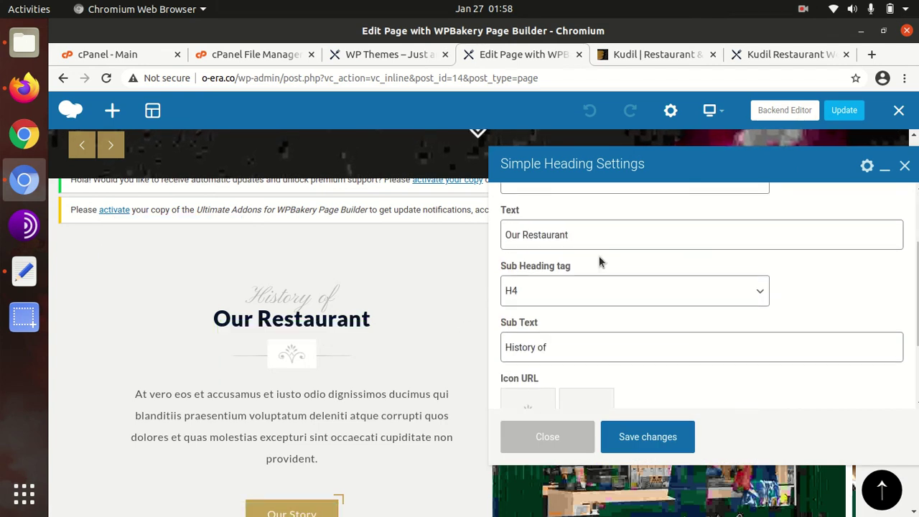
Examine the heading's Text, Sub Text, Icon URL and Extra class name fields and close the settings without saving.
left_click(595, 236)
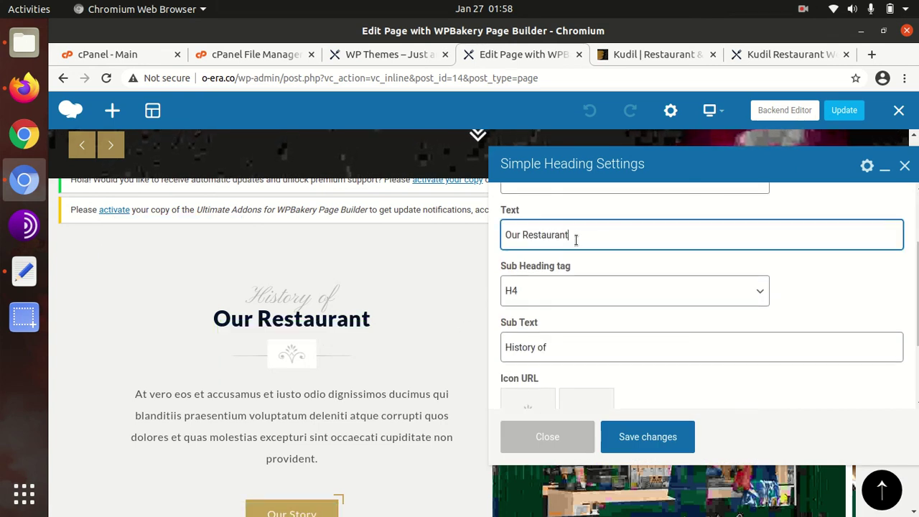
triple_click(512, 241)
scroll(567, 309, "down", 3)
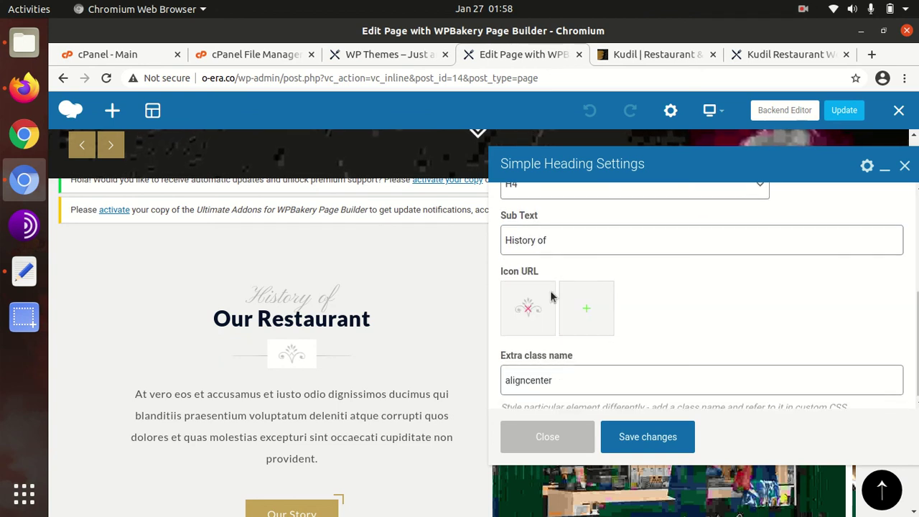
left_click(565, 242)
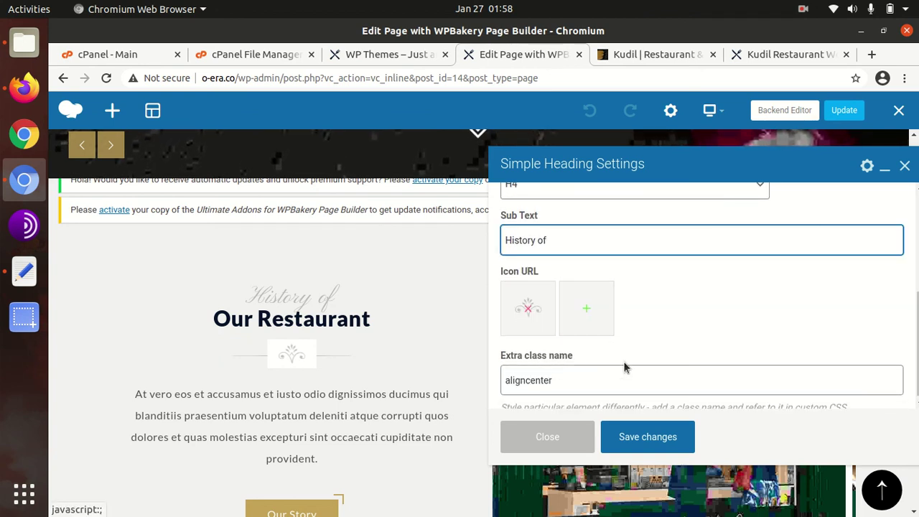
left_click(557, 444)
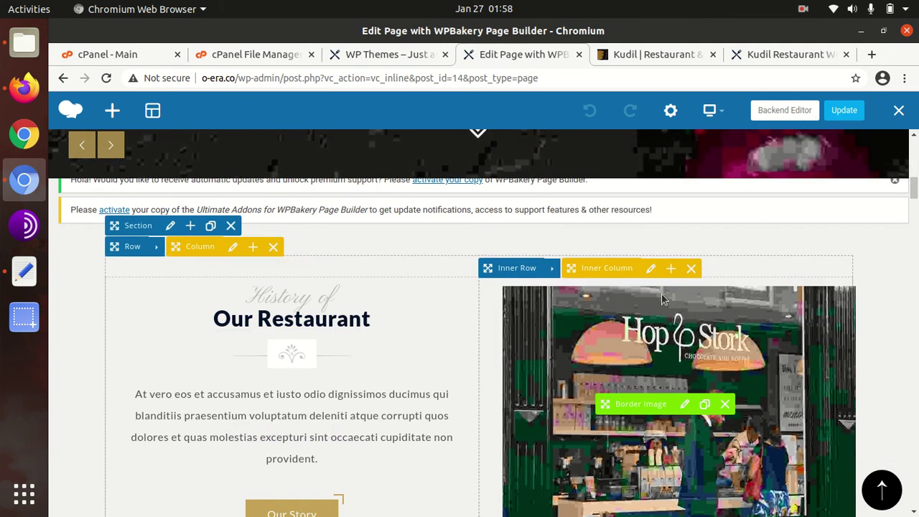
View the Border Image settings beside Our Services, close them, and look over the page down to the Stunning Things boxes.
scroll(699, 402, "down", 6)
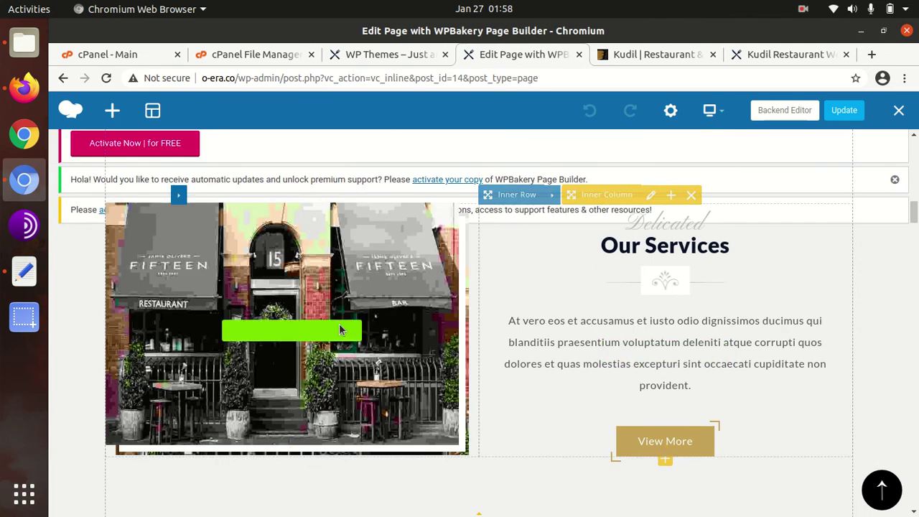
left_click(312, 331)
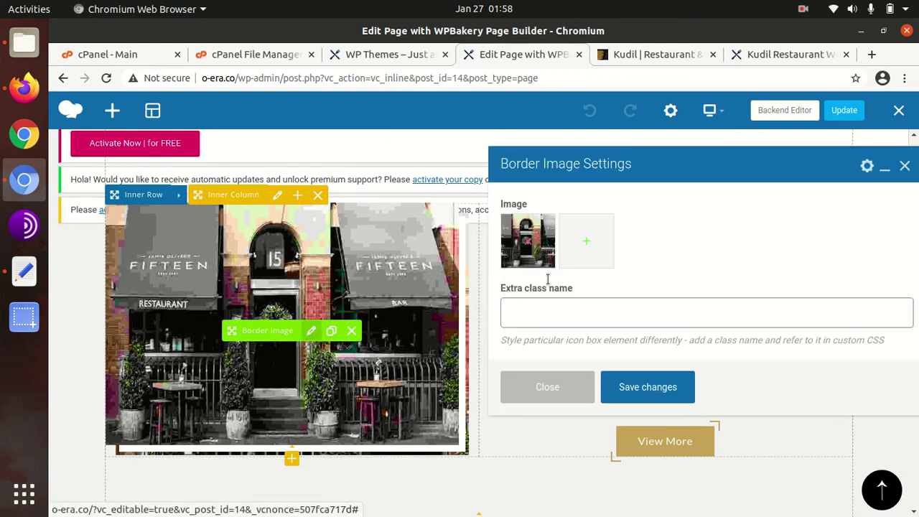
left_click(559, 390)
scroll(339, 361, "down", 10)
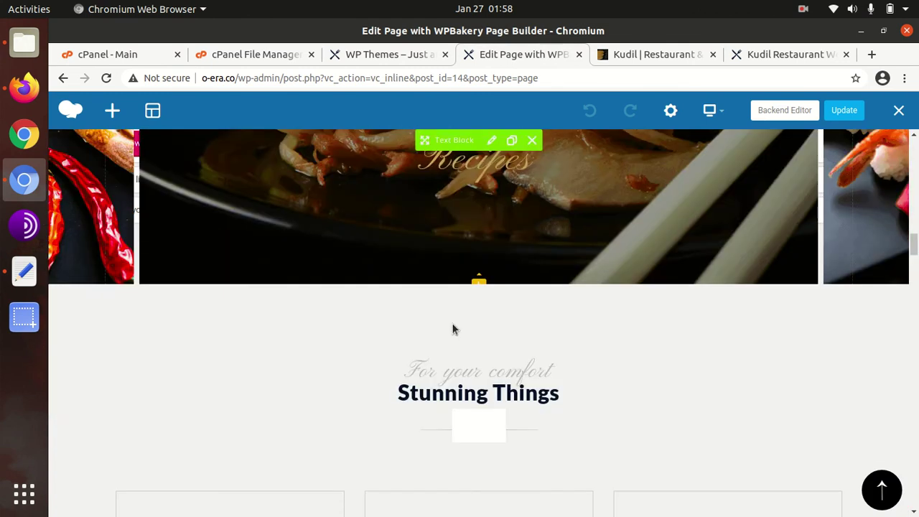
scroll(453, 328, "down", 8)
scroll(405, 319, "up", 2)
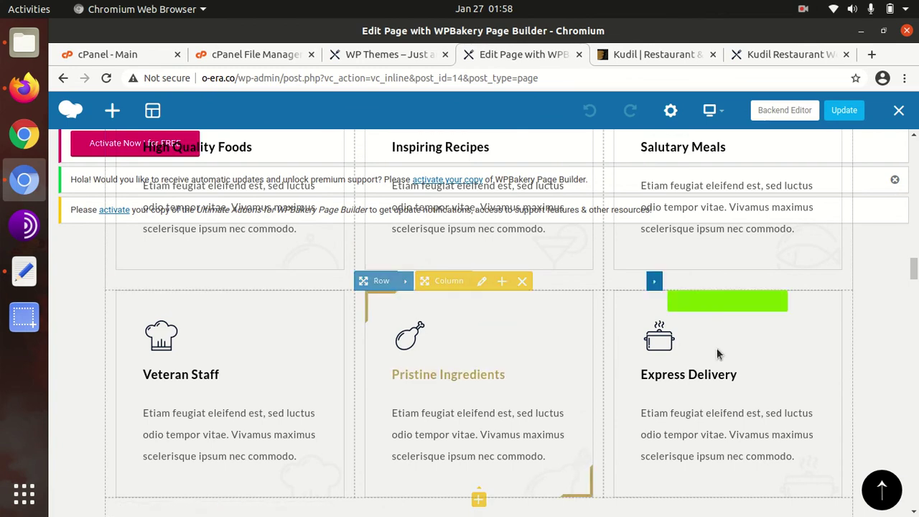
scroll(484, 340, "up", 6)
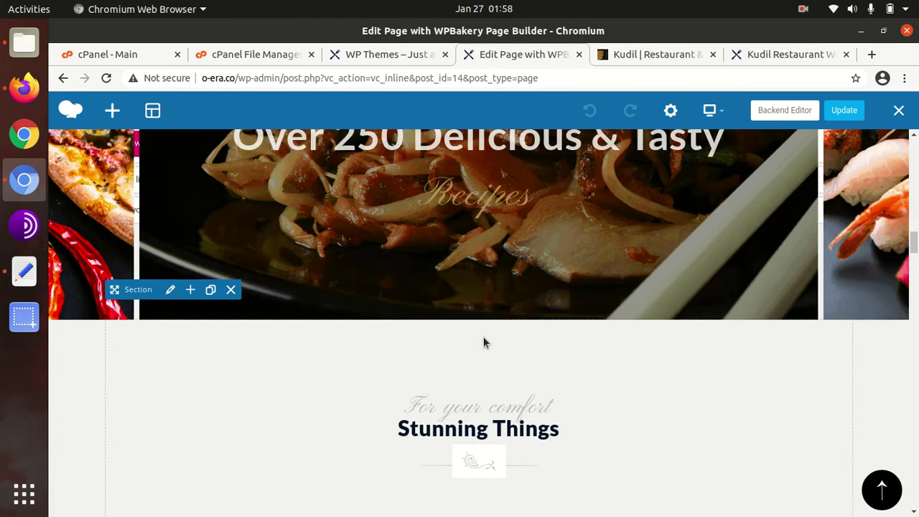
scroll(484, 343, "up", 10)
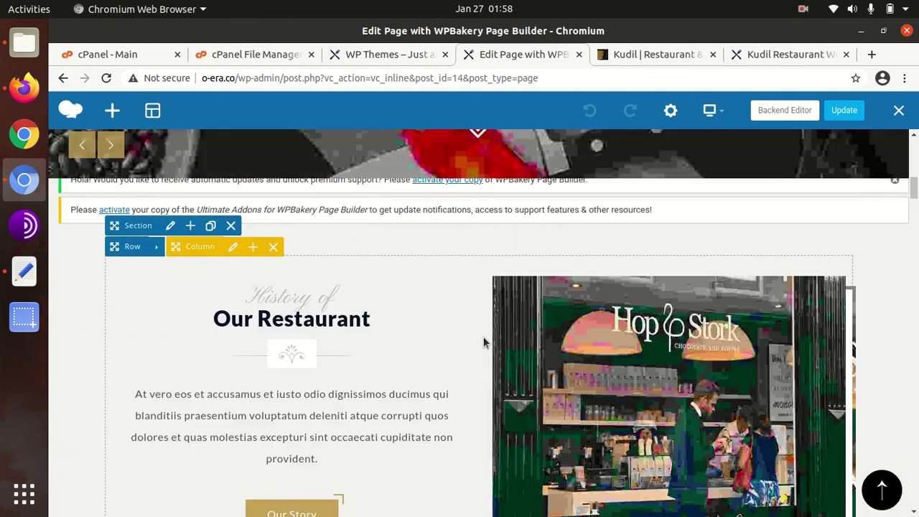
scroll(483, 343, "up", 10)
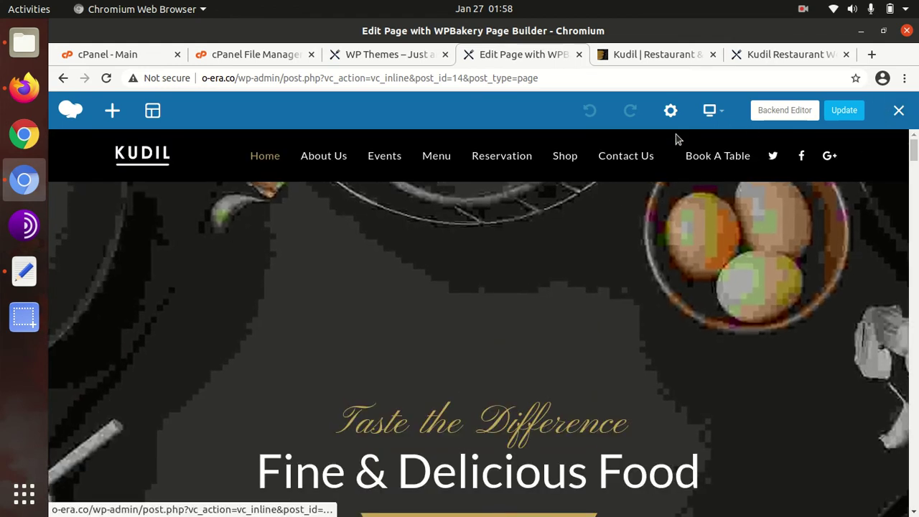
Open the home page in the Backend Editor and examine its WPBakery layout of rows, headings, images and icon boxes.
left_click(777, 113)
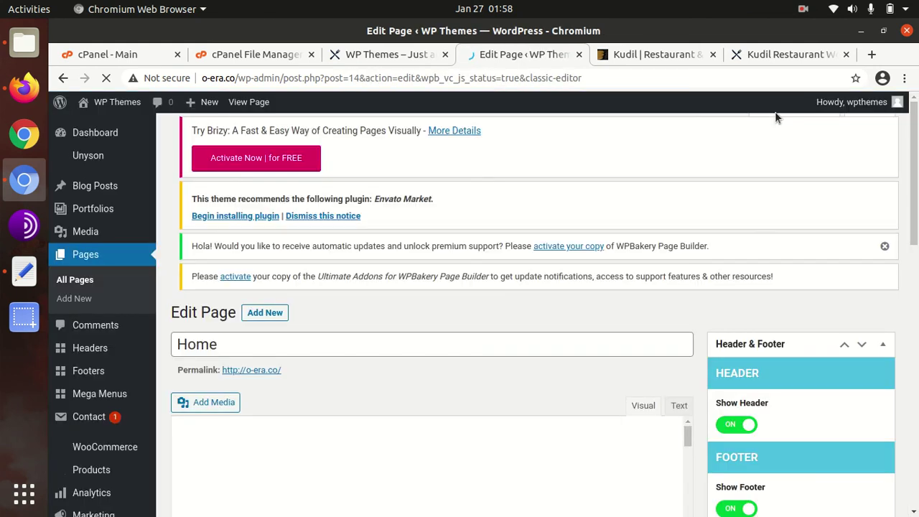
scroll(490, 280, "down", 2)
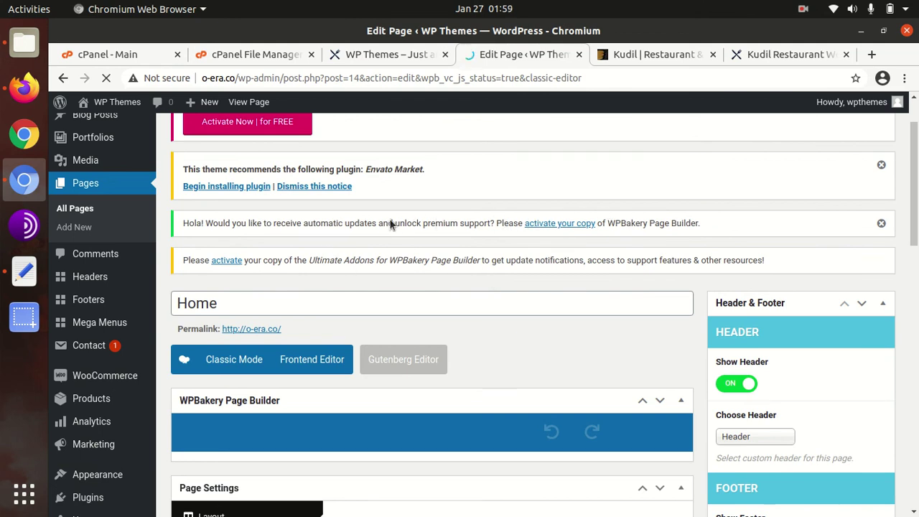
scroll(571, 180, "down", 5)
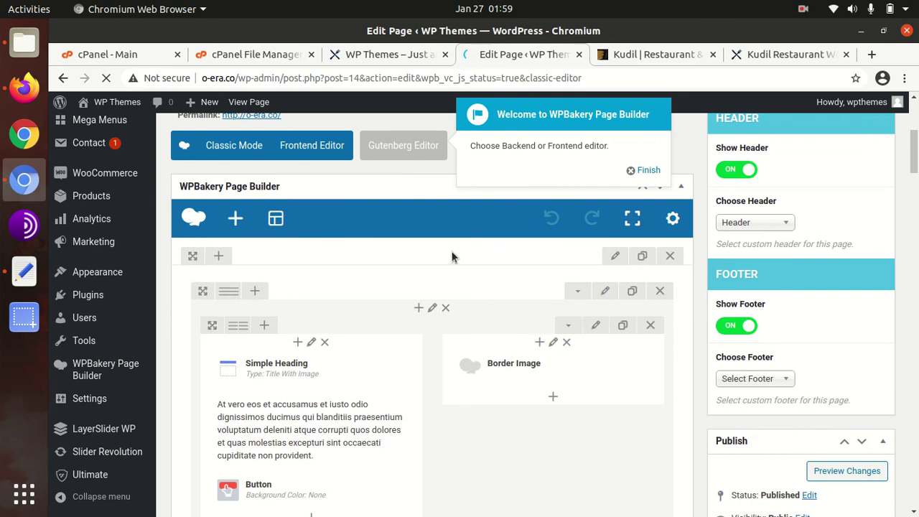
scroll(452, 252, "down", 3)
scroll(434, 253, "down", 4)
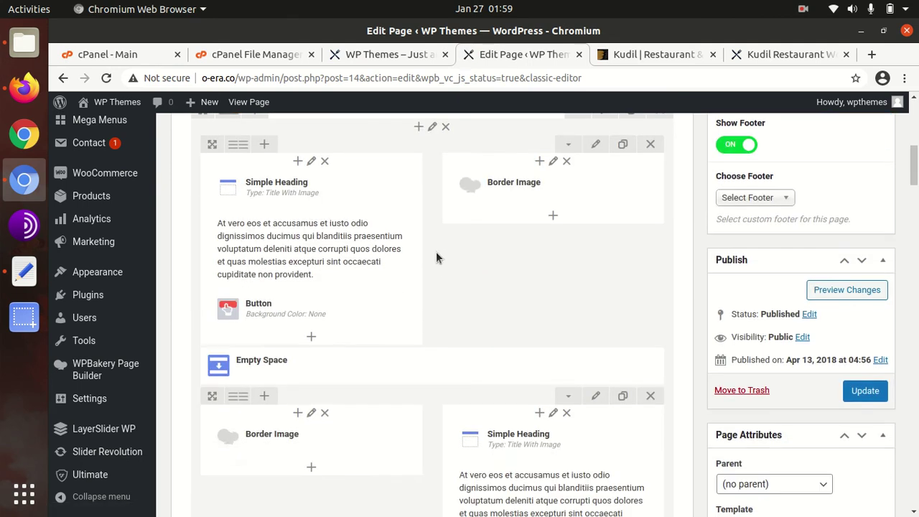
scroll(442, 252, "down", 1)
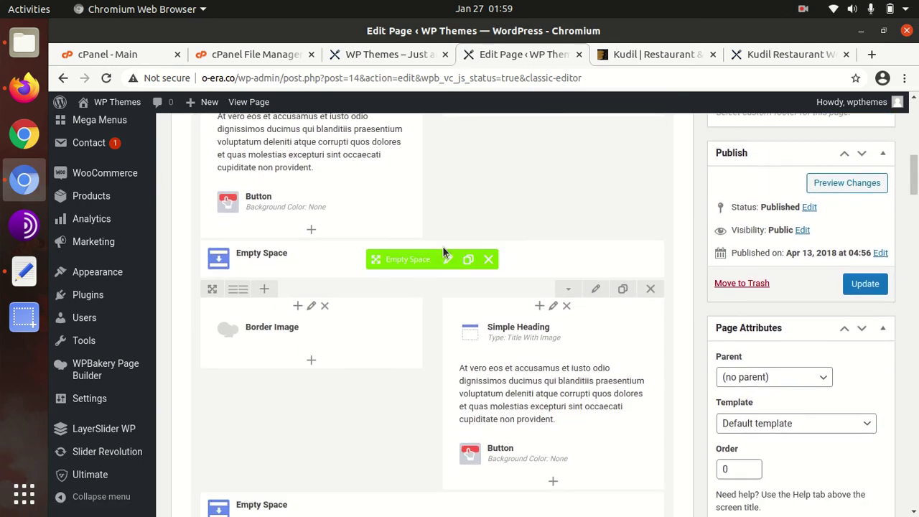
scroll(443, 246, "down", 4)
scroll(308, 247, "down", 4)
scroll(315, 257, "down", 5)
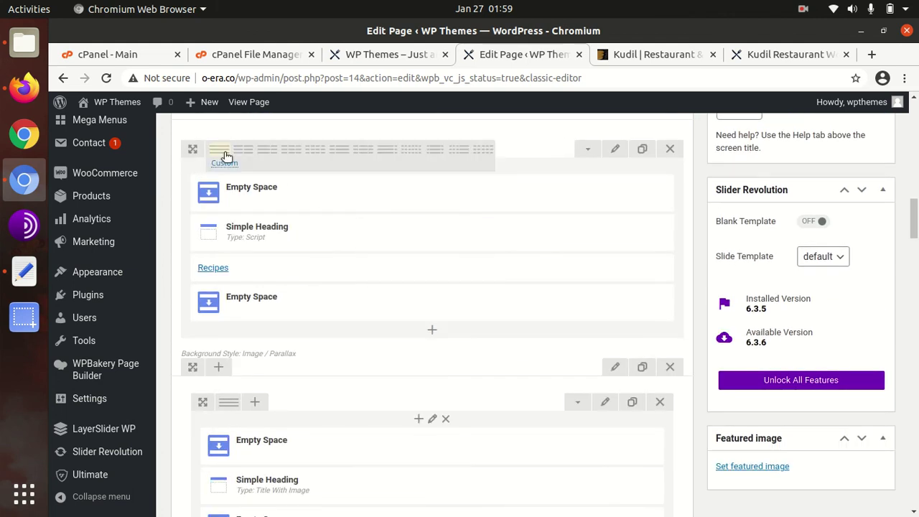
mouse_move(465, 201)
scroll(575, 215, "down", 7)
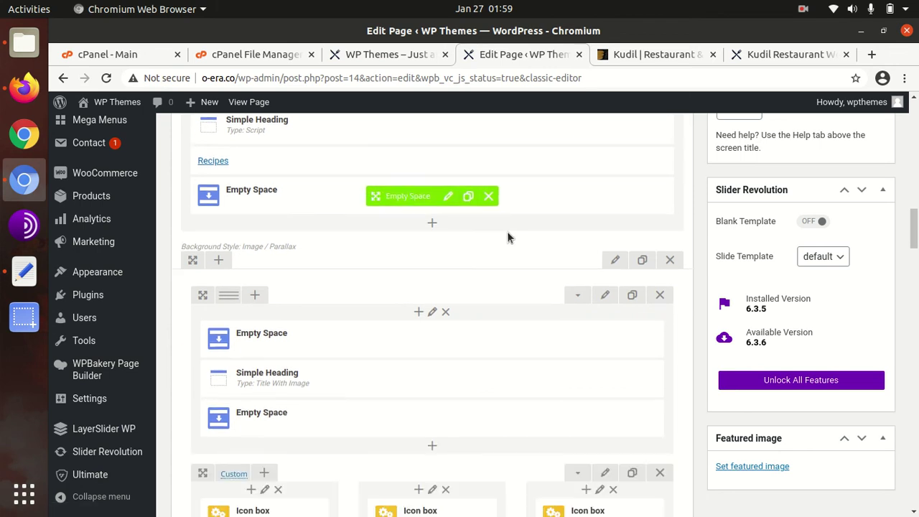
scroll(277, 269, "down", 4)
scroll(414, 258, "down", 8)
scroll(320, 257, "up", 1)
scroll(320, 256, "down", 2)
scroll(319, 256, "up", 15)
scroll(320, 257, "up", 10)
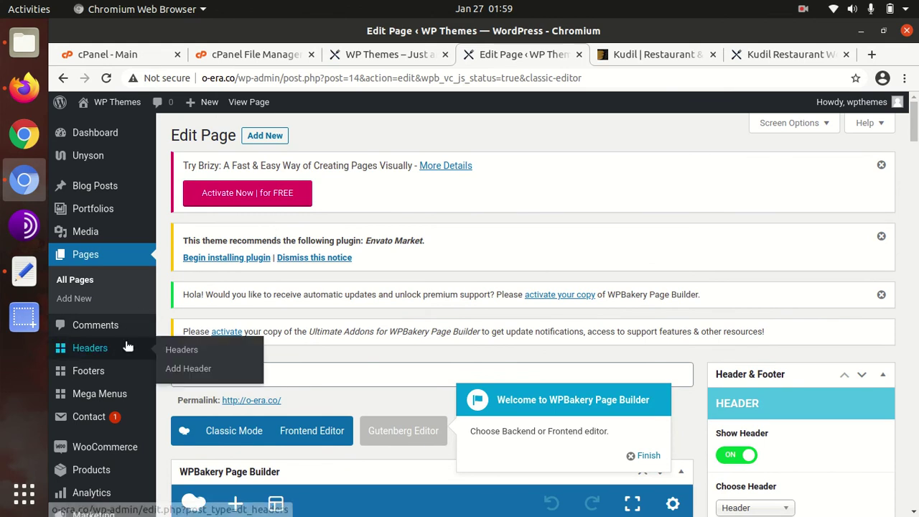
Open the Slider Revolution dashboard and dismiss its welcome window.
scroll(127, 359, "down", 4)
scroll(105, 404, "down", 5)
mouse_move(105, 406)
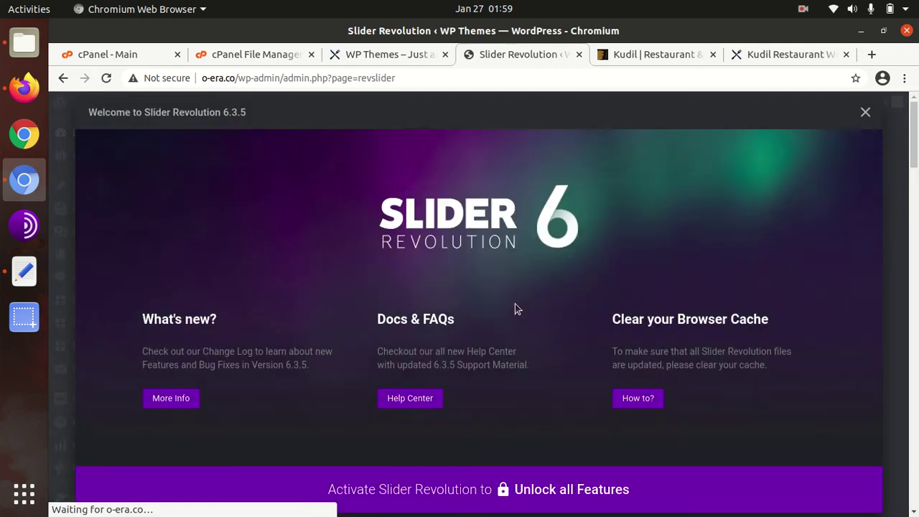
left_click(865, 112)
mouse_move(854, 126)
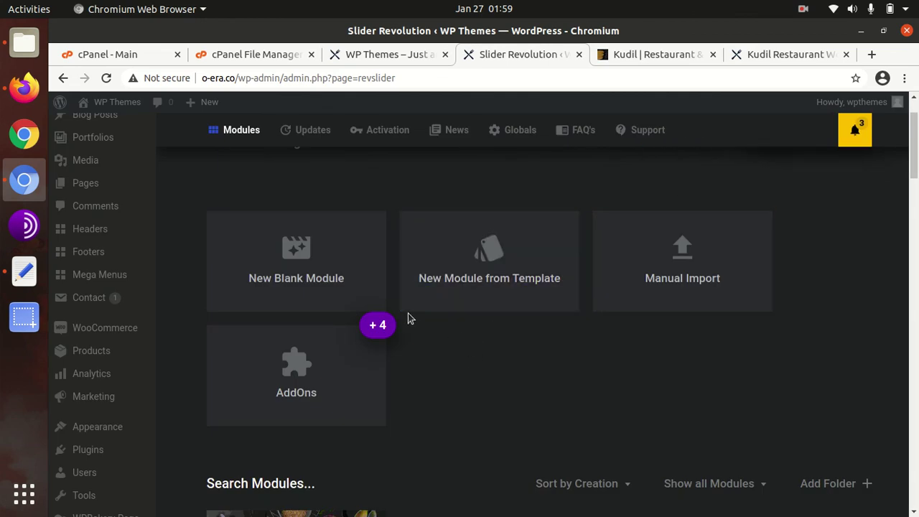
Open the Home slider module in the slide editor and look across its canvas.
scroll(408, 300, "down", 3)
scroll(407, 300, "down", 4)
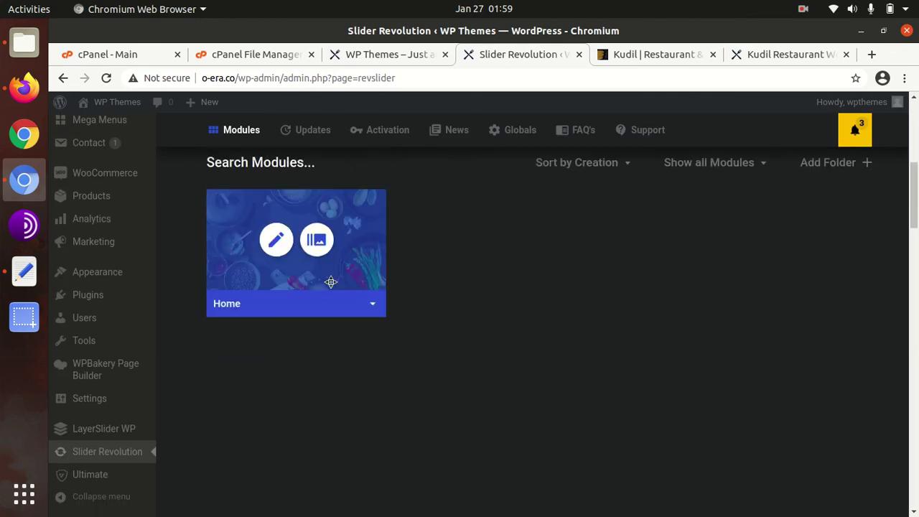
left_click(276, 241)
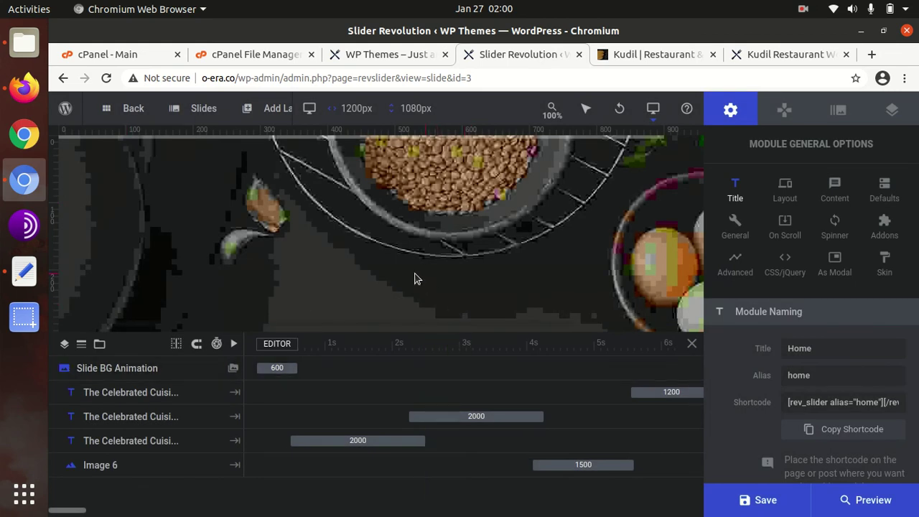
left_click_drag(543, 328, 673, 331)
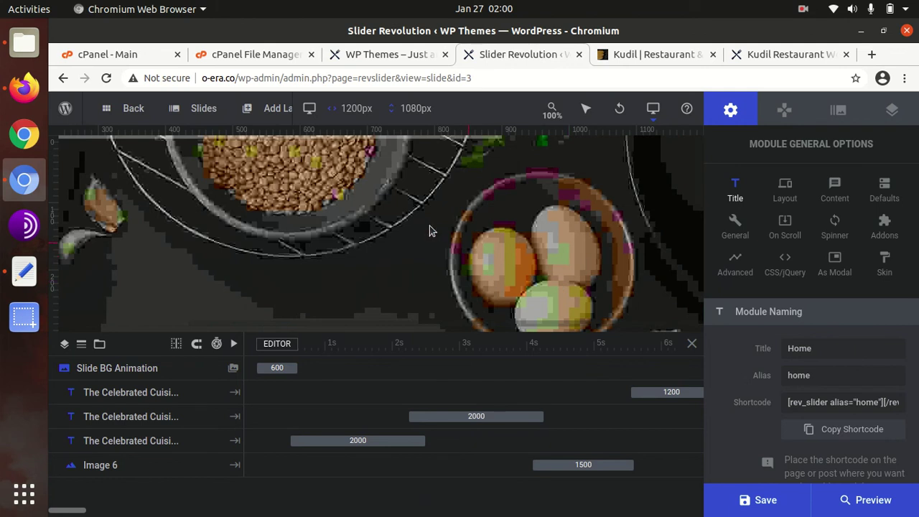
Examine the text content of the first two text layers of the Home slide, highlighting each text.
left_click(153, 393)
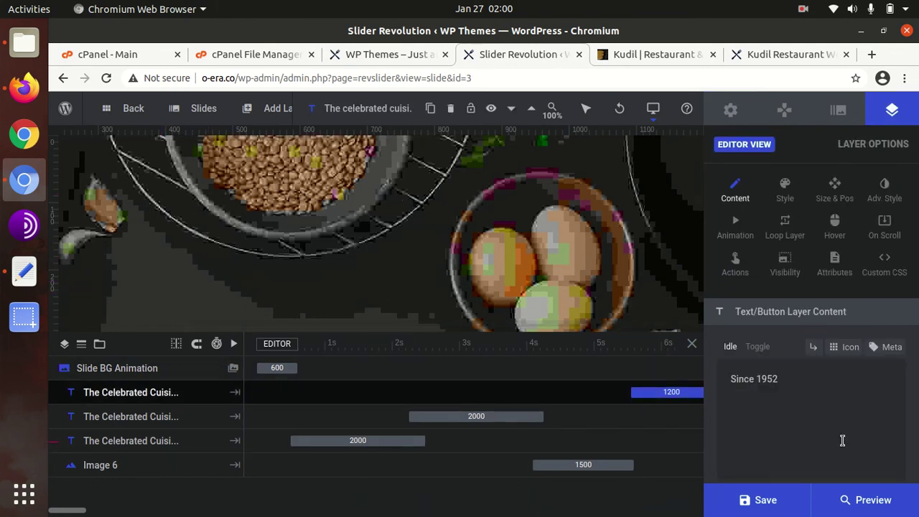
triple_click(726, 385)
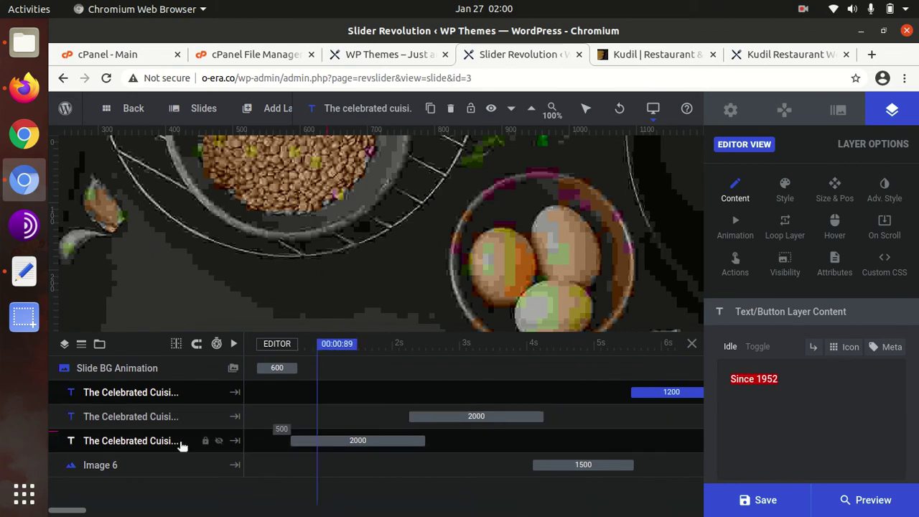
left_click(121, 424)
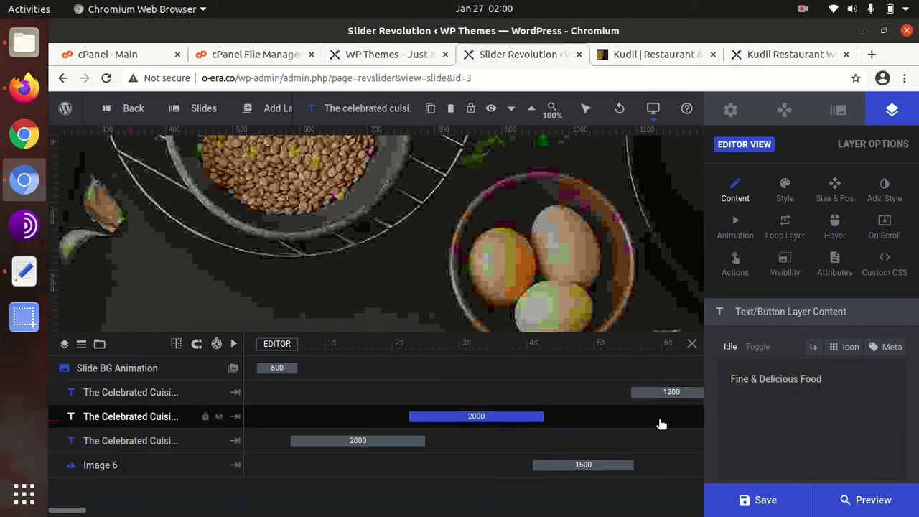
left_click_drag(830, 381, 712, 384)
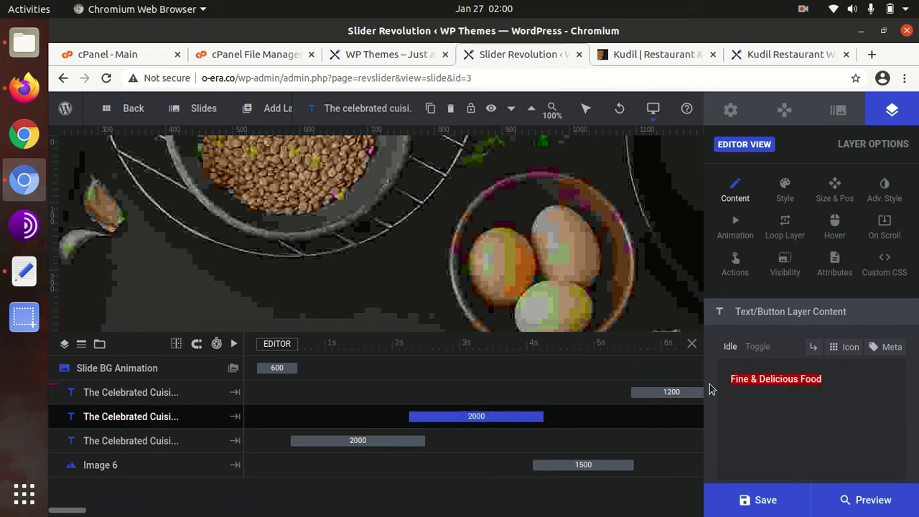
Highlight the text content of the Home slide's third text layer, "Taste the Difference", and save the slider.
left_click(164, 445)
left_click_drag(829, 380, 714, 386)
mouse_move(752, 509)
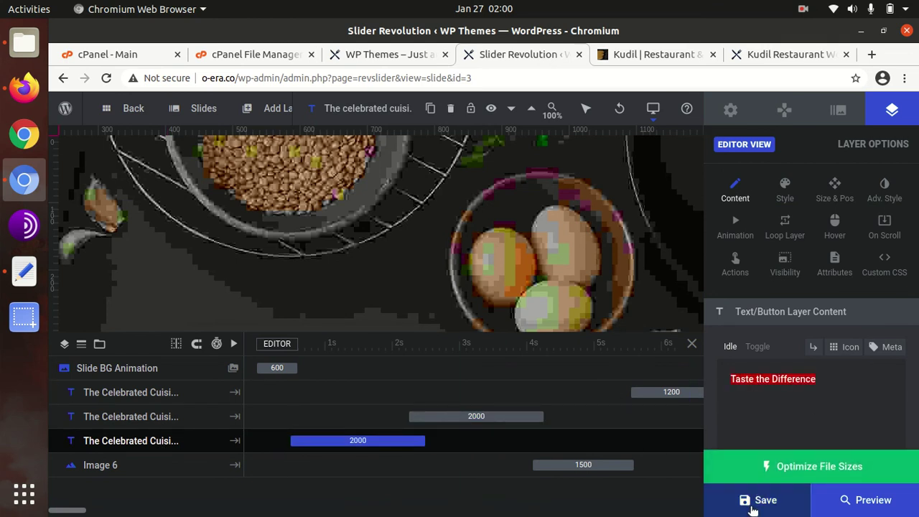
left_click(763, 502)
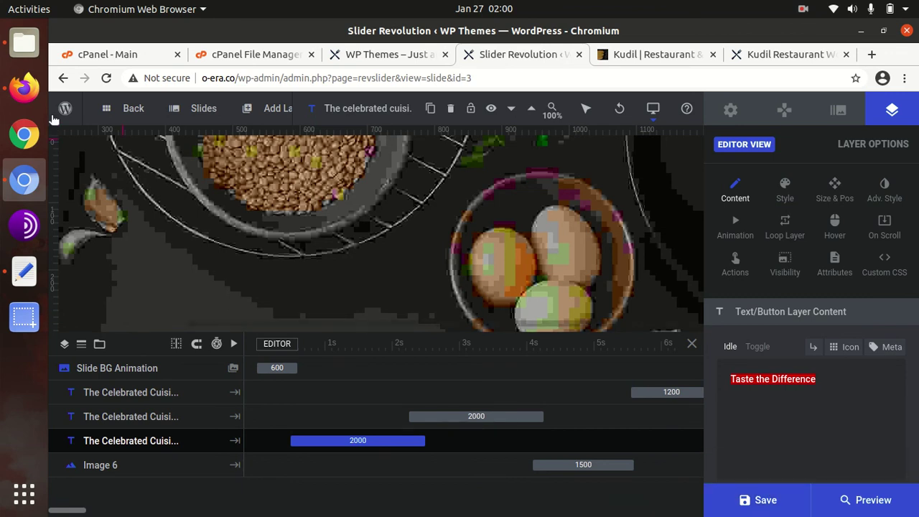
Leave the slide editor for the WordPress dashboard and review the live home page from the slider down to the recipes banner.
mouse_move(69, 114)
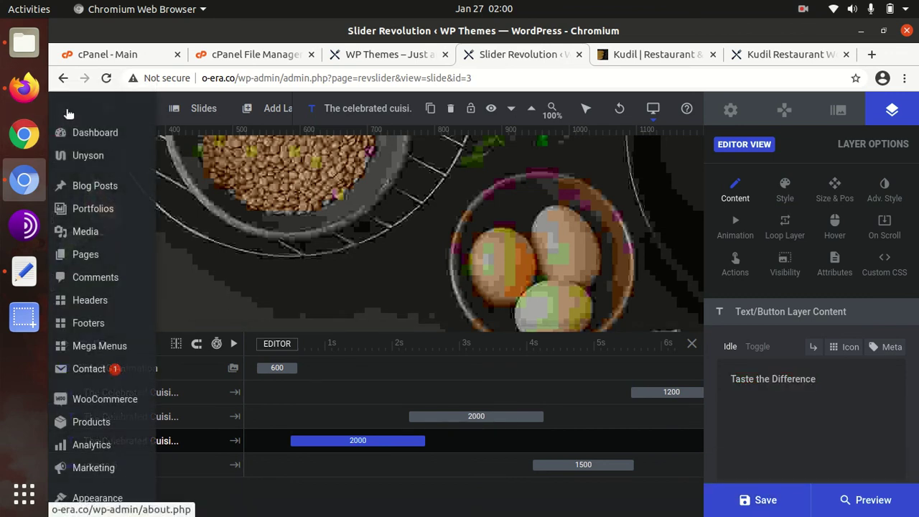
left_click(95, 135)
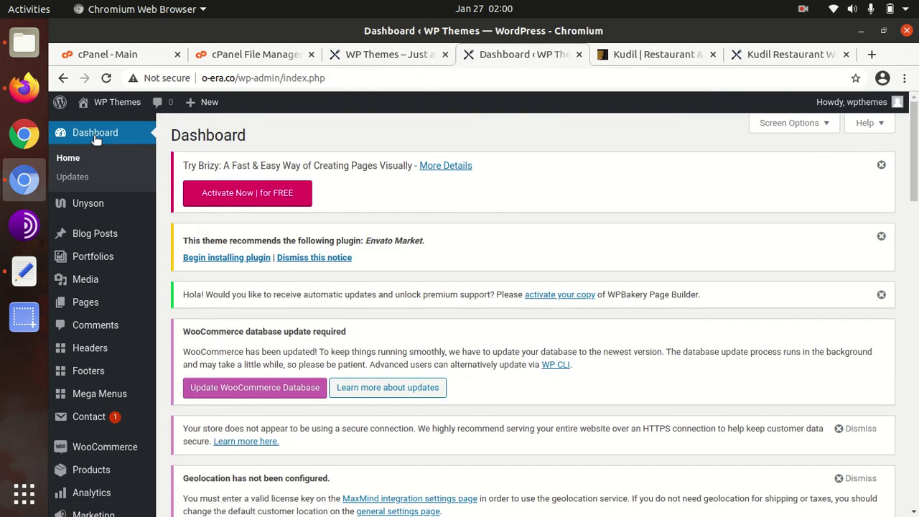
mouse_move(109, 115)
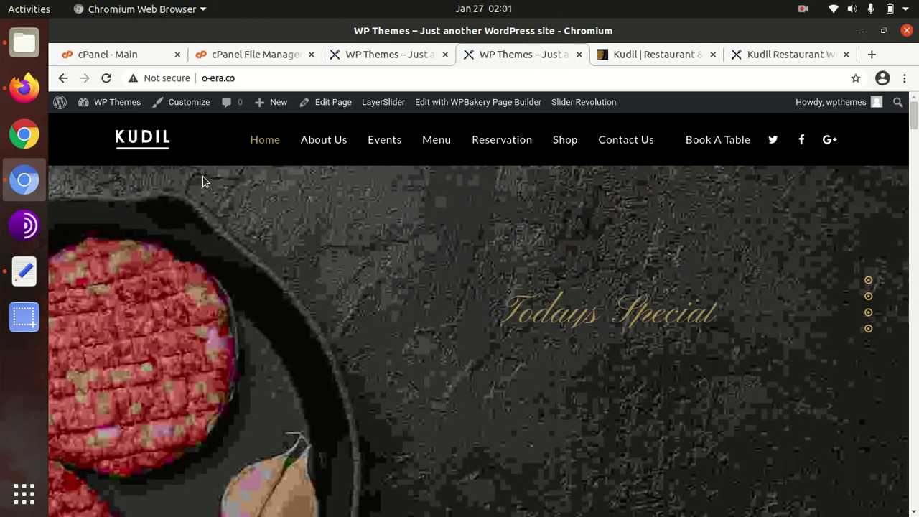
scroll(360, 365, "down", 3)
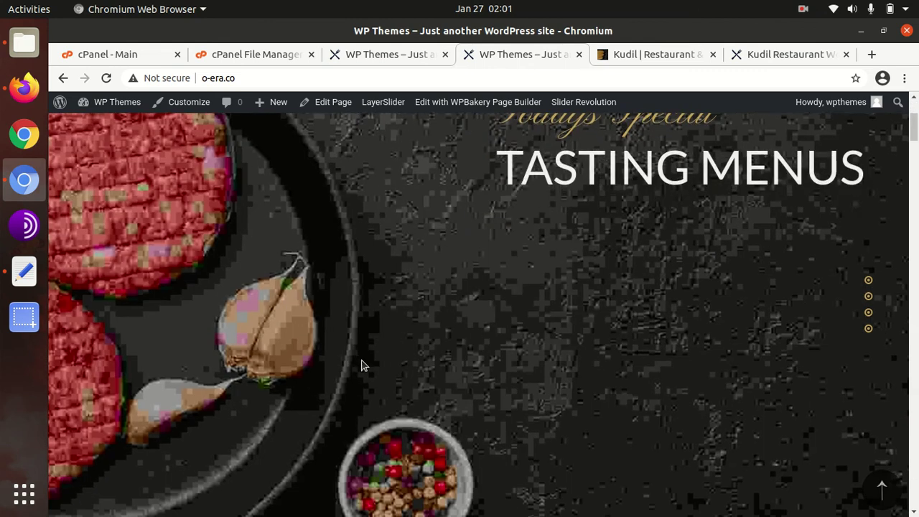
scroll(360, 365, "down", 8)
scroll(361, 364, "down", 3)
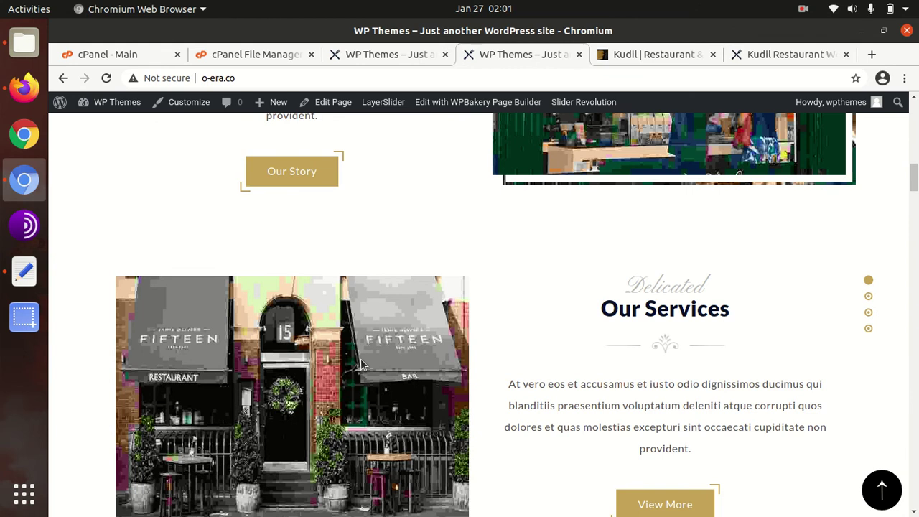
scroll(360, 365, "down", 10)
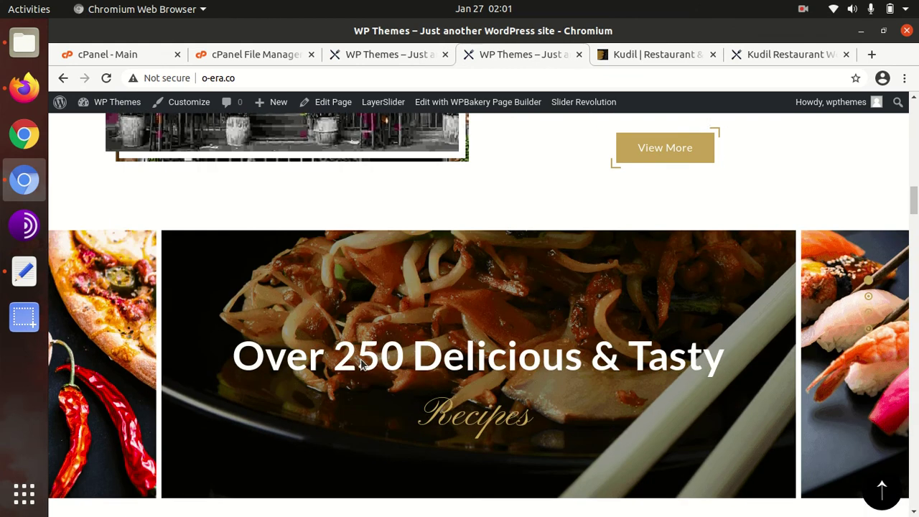
scroll(361, 364, "up", 3)
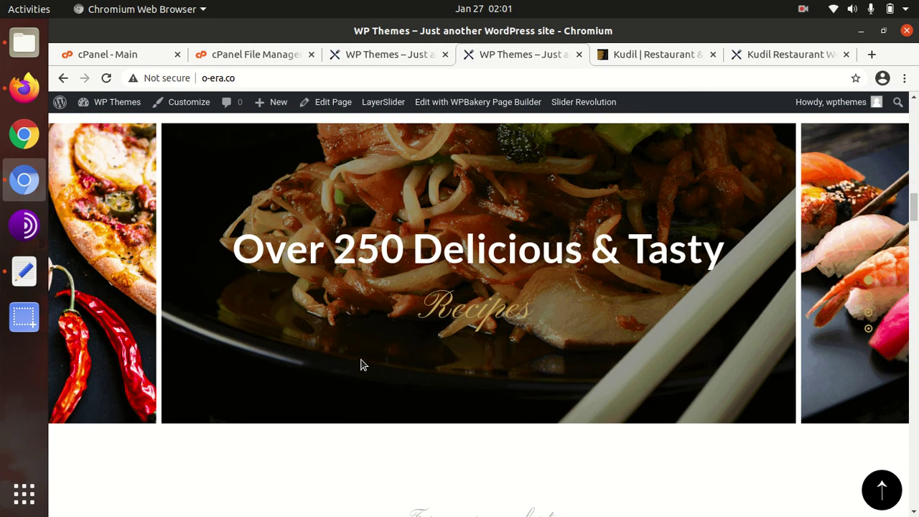